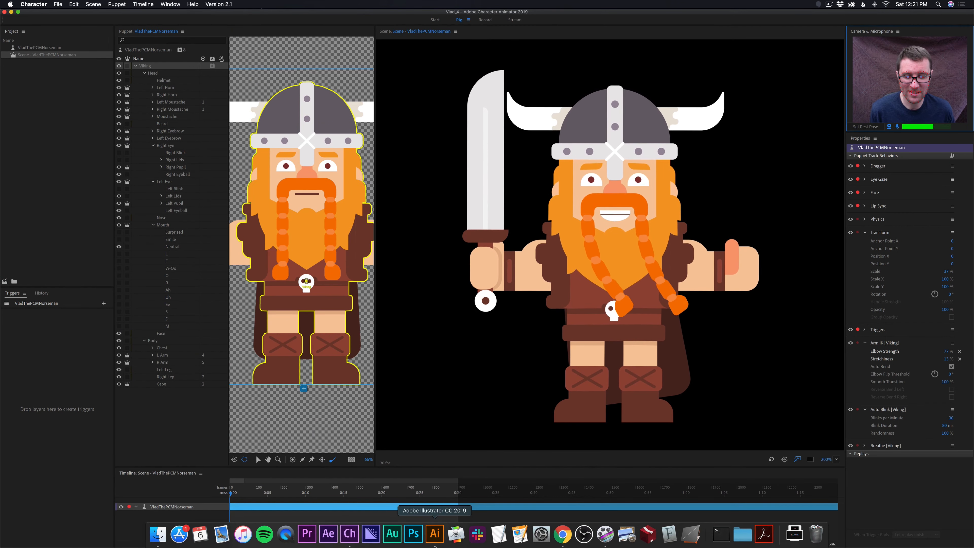
Switch to Adobe Illustrator and reduce the +Viking layer's hierarchy to its collapsed Head and Body groups.
click(436, 530)
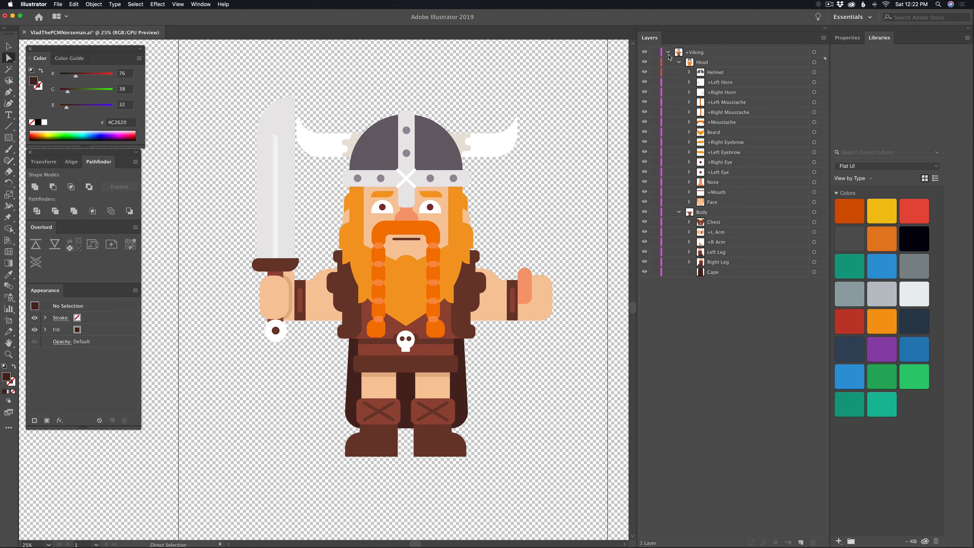
click(668, 53)
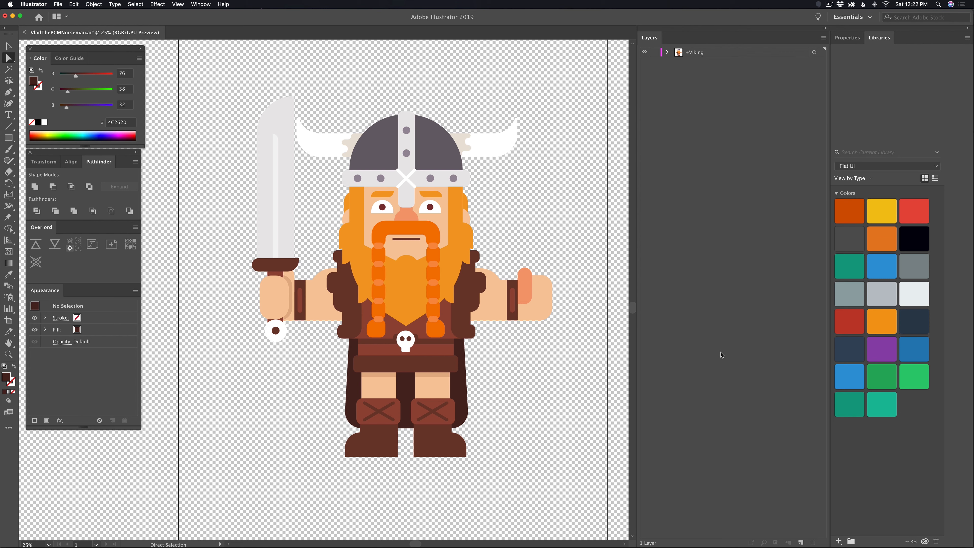
click(668, 53)
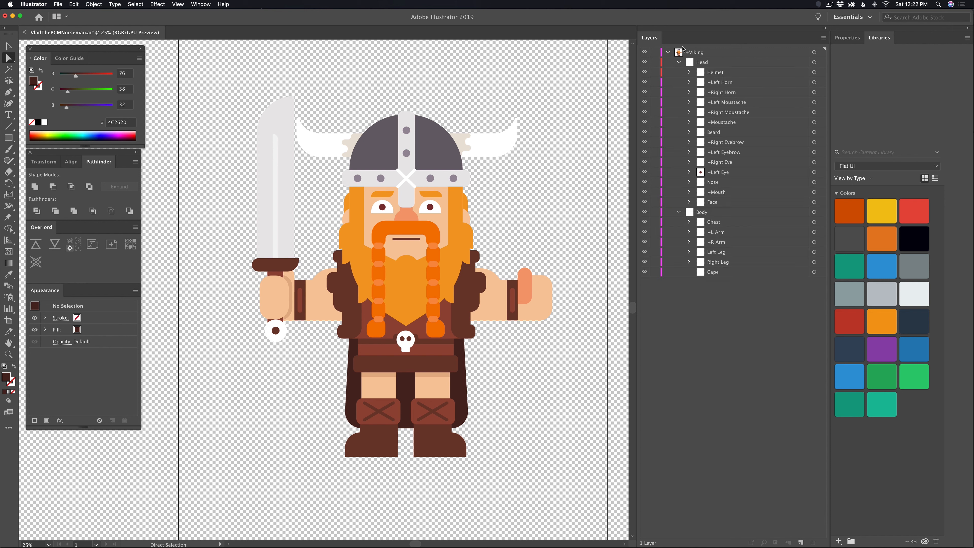
click(682, 62)
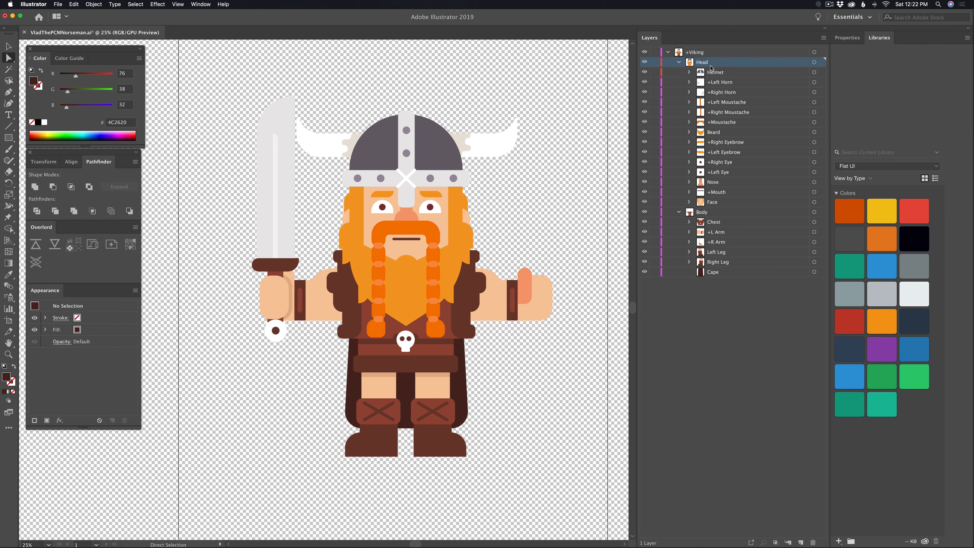
click(679, 63)
click(678, 72)
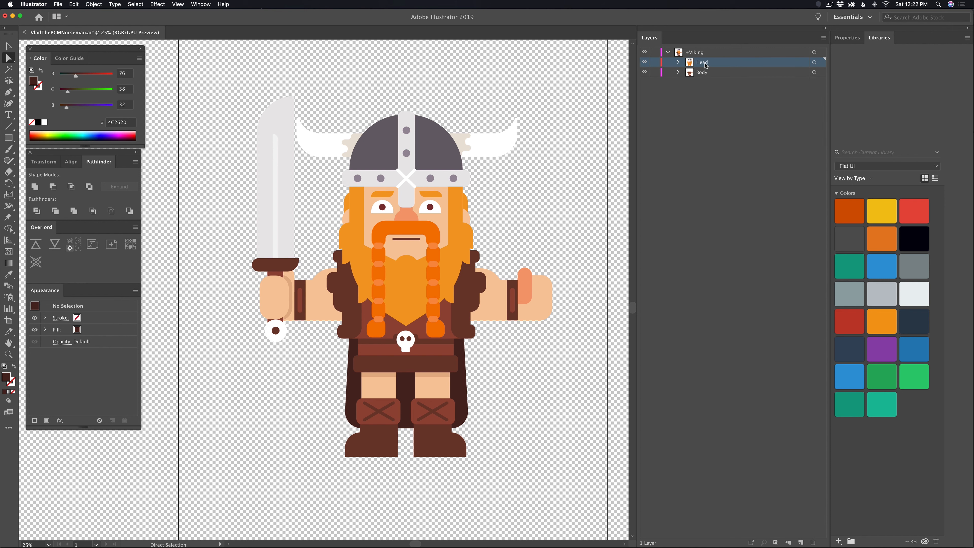
Highlight the artwork of the Head group and of the Body group to see what each contains.
click(815, 63)
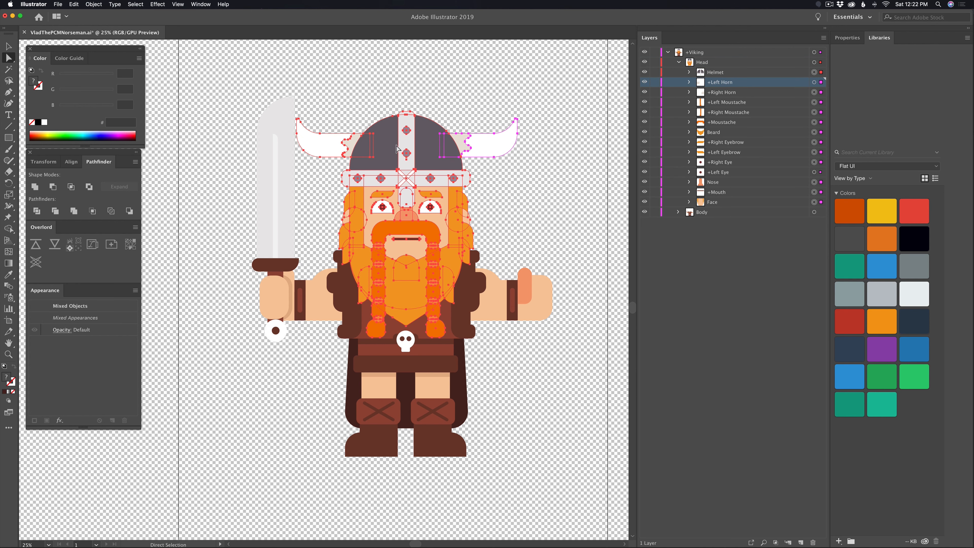
click(678, 63)
click(814, 72)
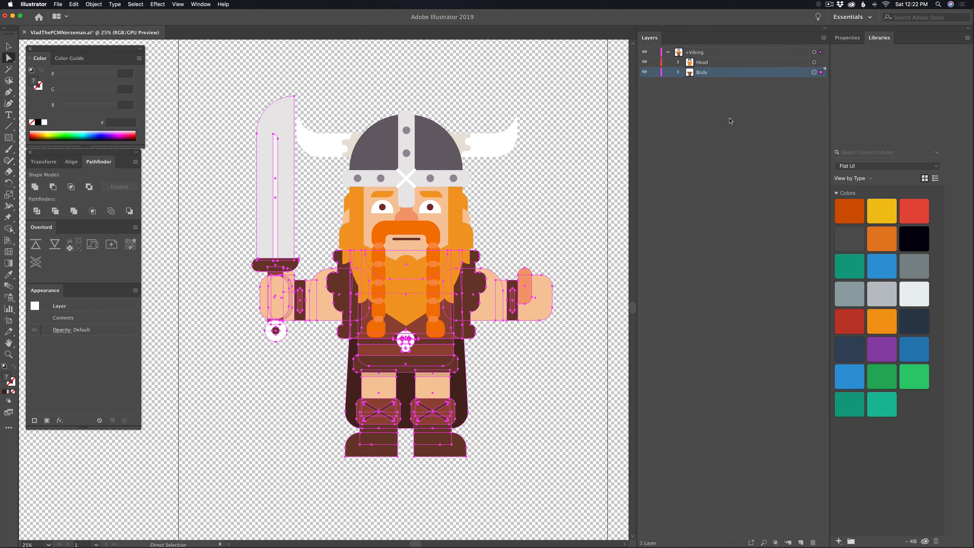
Expand the Head group and highlight the artwork of +Right Eyebrow and +Left Eyebrow.
click(678, 62)
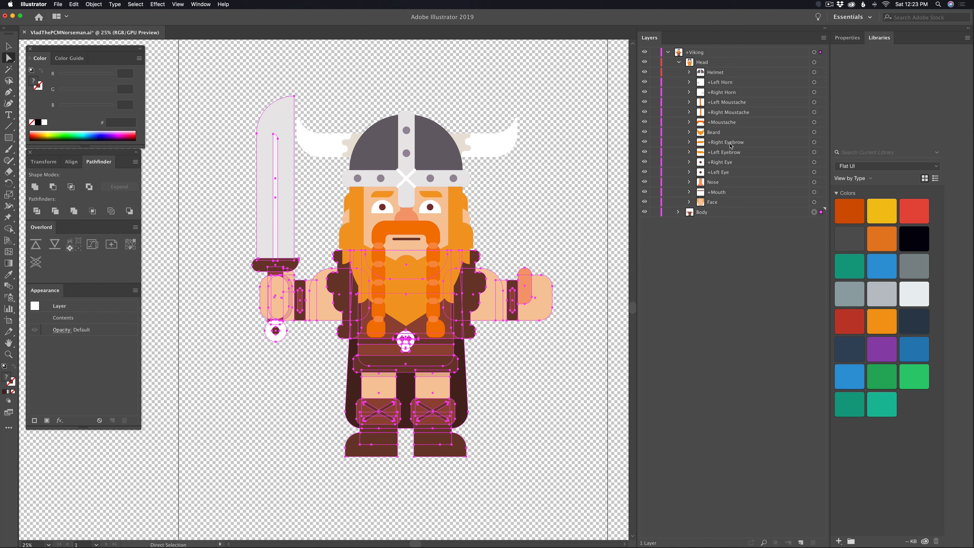
click(813, 142)
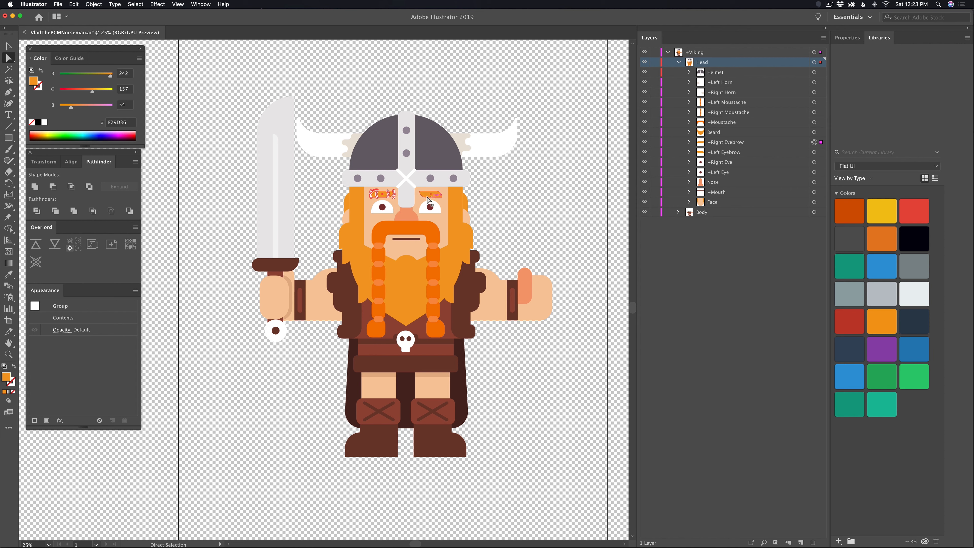
click(814, 152)
Inspect the sublayers of the +Right Eye group, briefly toggling the visibility of Right Blink.
click(690, 162)
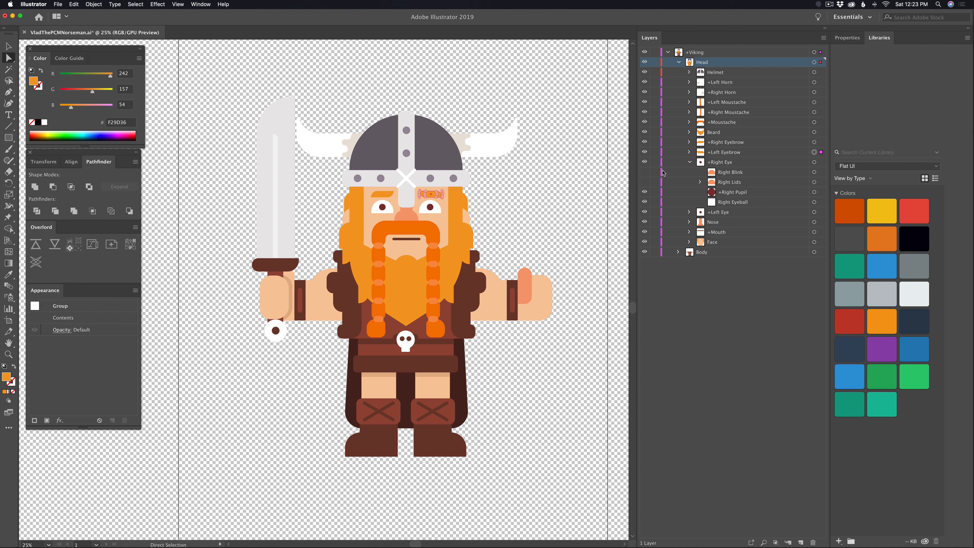
click(645, 172)
click(644, 173)
click(690, 162)
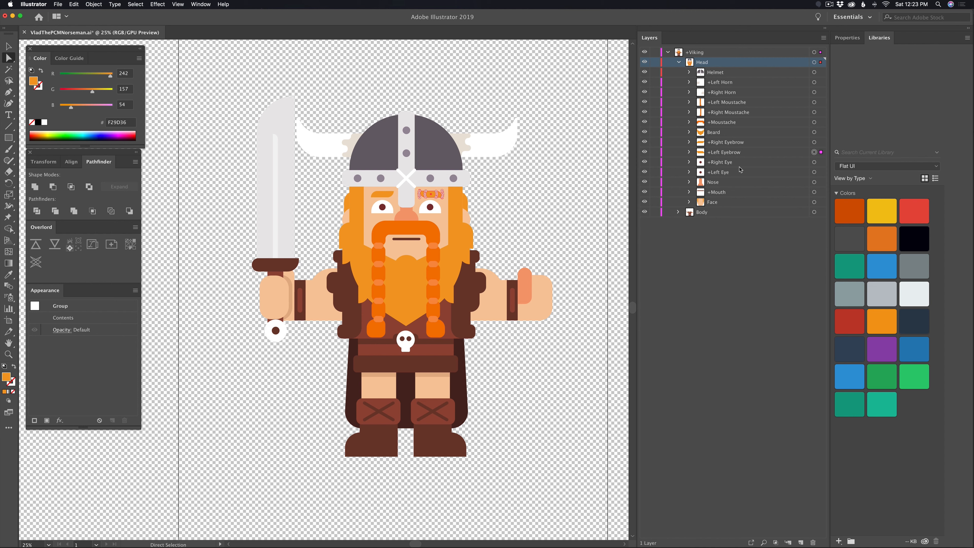
Compare the +Mouth group's sublayers with the viseme chart on the Adobe help page in the browser.
click(722, 196)
click(689, 192)
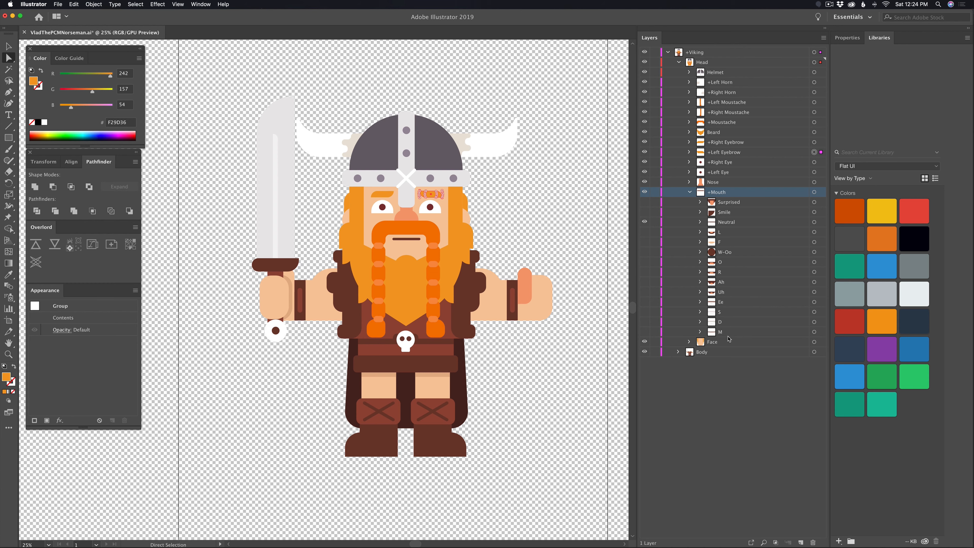
key(ctrl+Right)
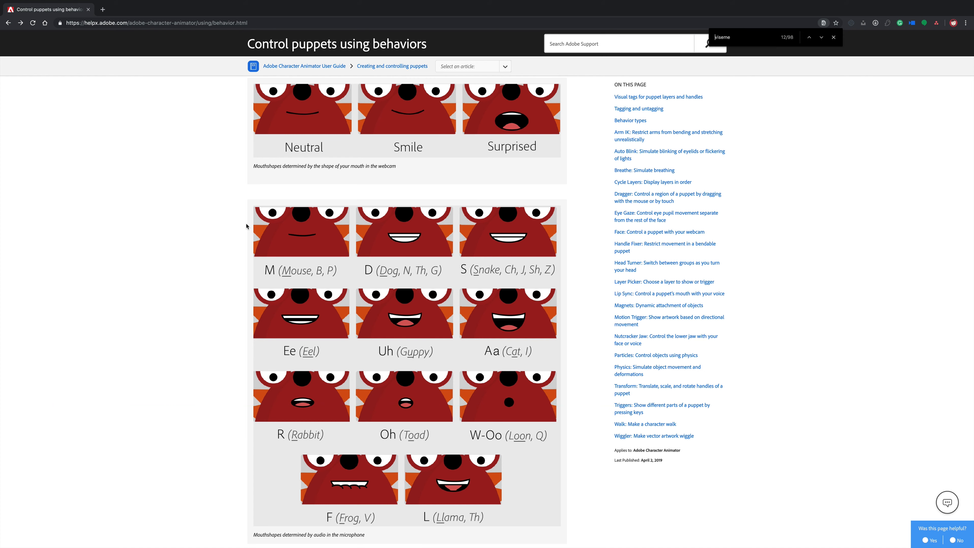
scroll(249, 223, up, 3)
scroll(246, 227, down, 2)
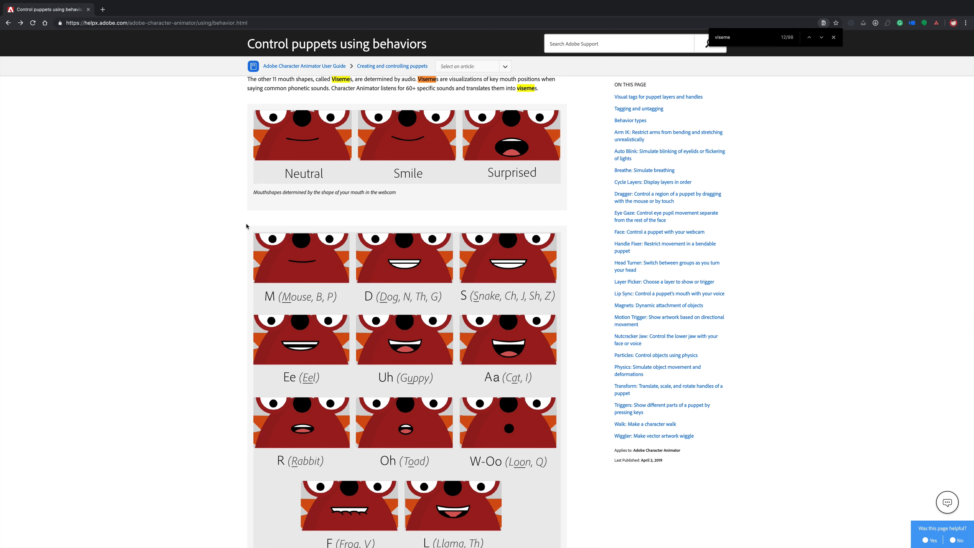
scroll(247, 226, down, 1)
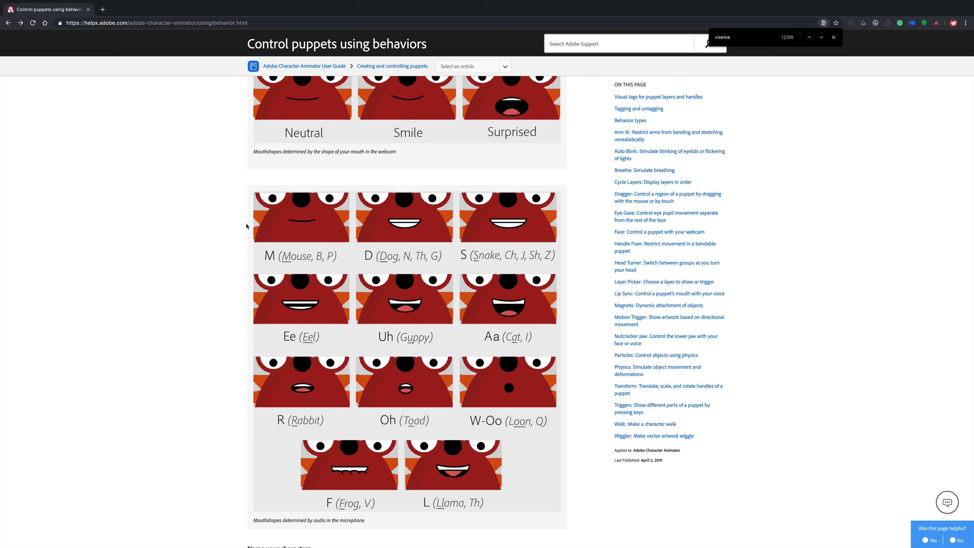
scroll(247, 226, up, 1)
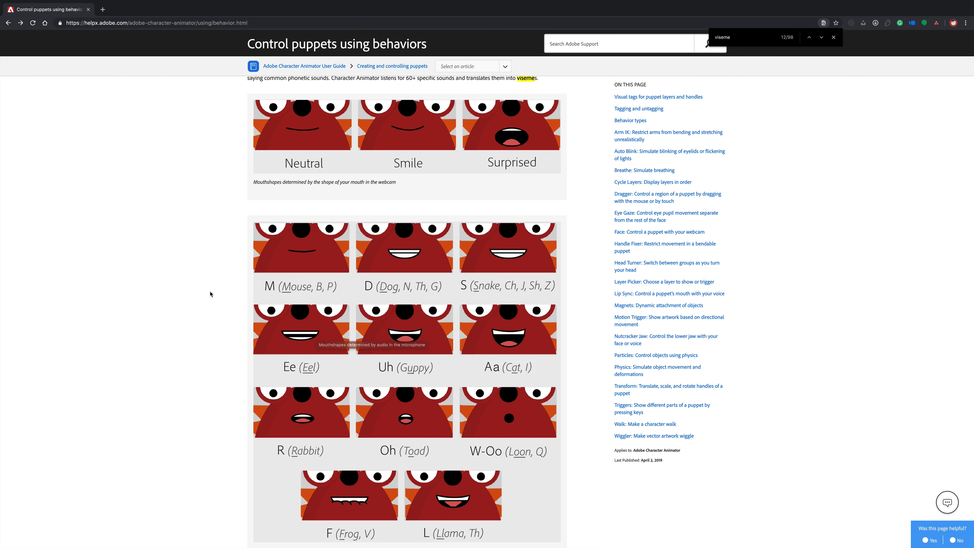
scroll(210, 294, down, 1)
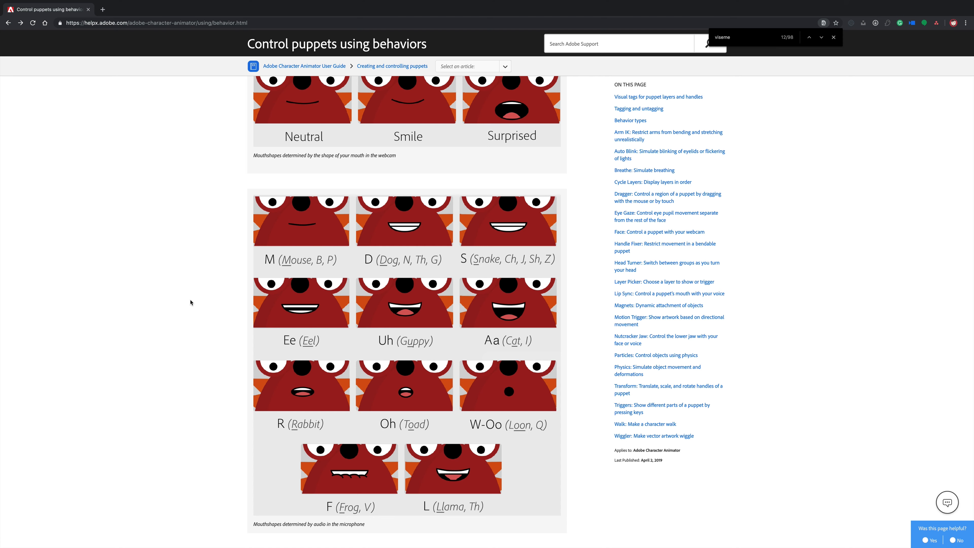
scroll(188, 247, up, 1)
key(ctrl+Left)
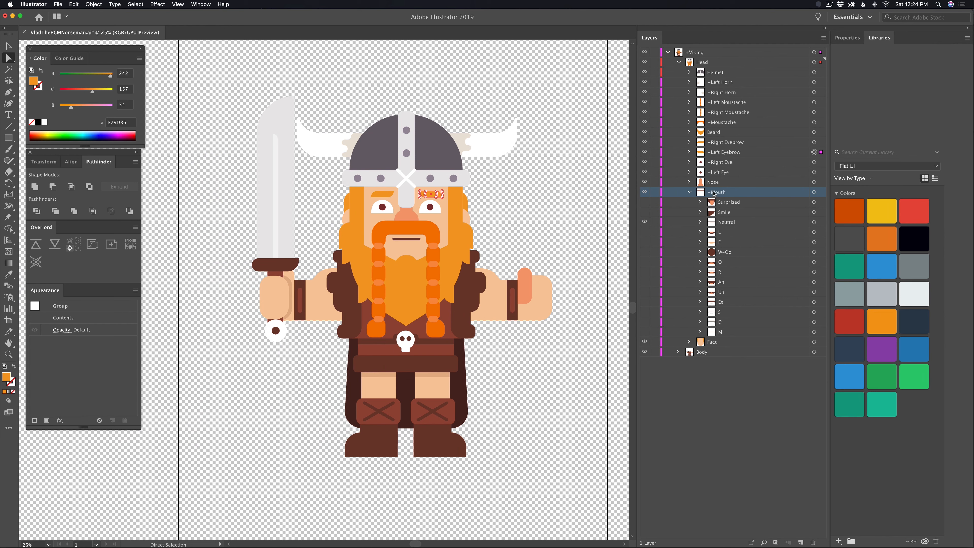
click(689, 192)
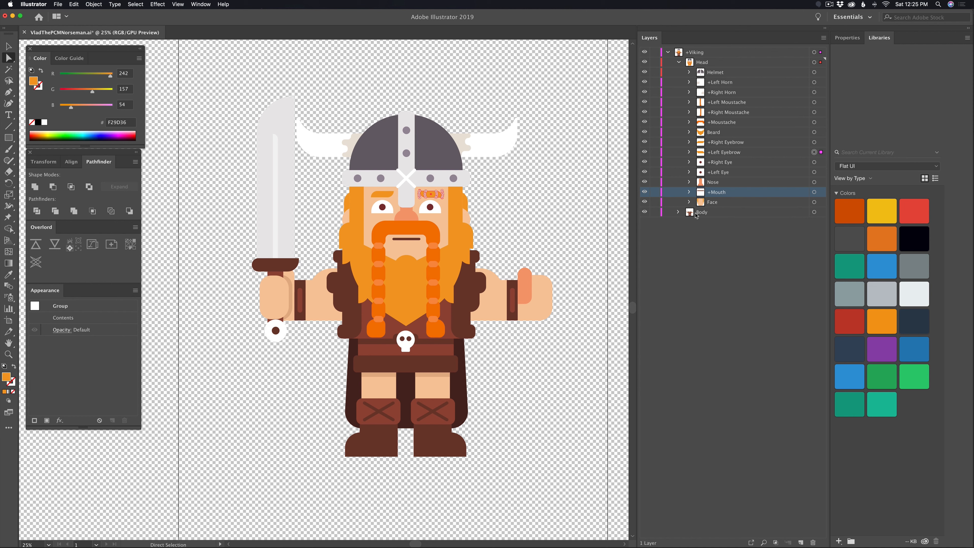
Examine the Body group's Chest sublayers and identify the artwork behind the belt, leaving Chest collapsed and nothing selected.
click(679, 212)
click(814, 223)
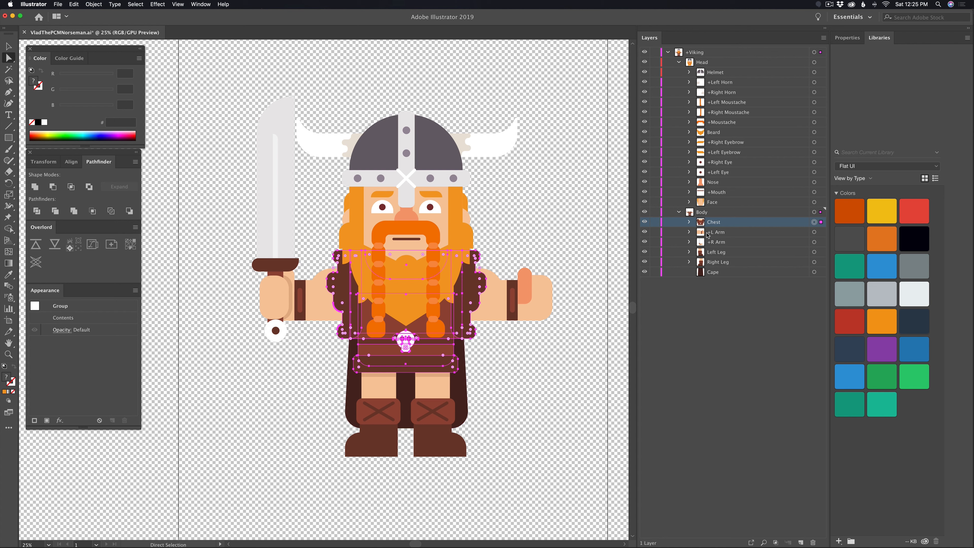
click(689, 222)
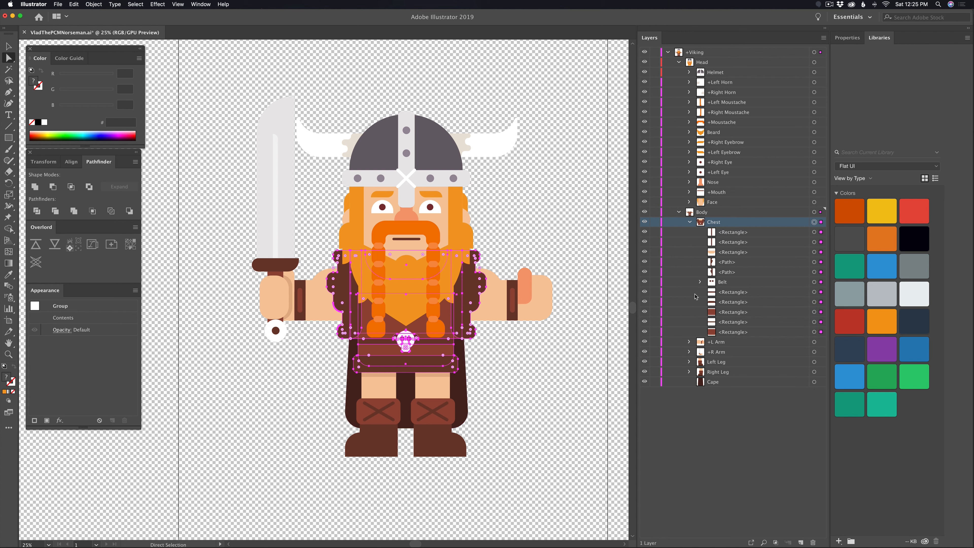
key(super+shift+a)
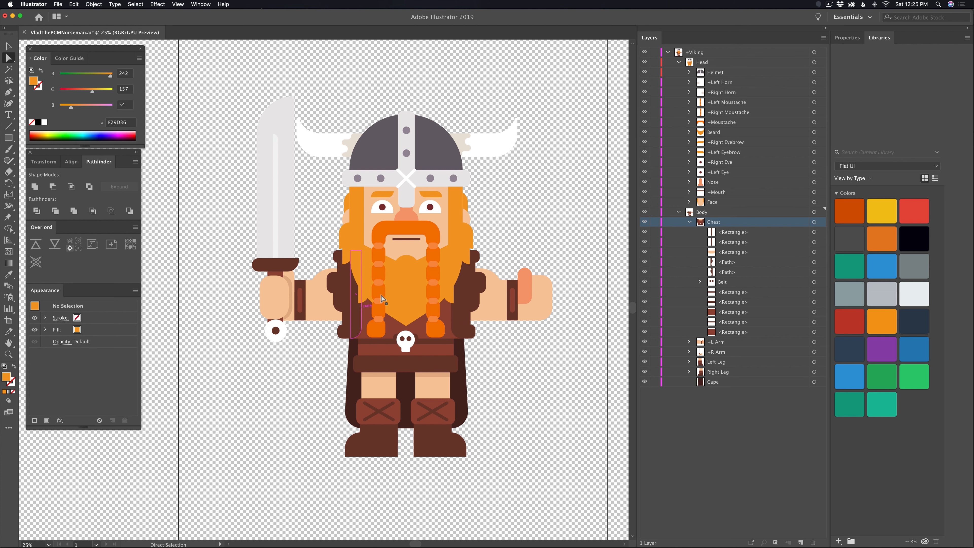
click(435, 355)
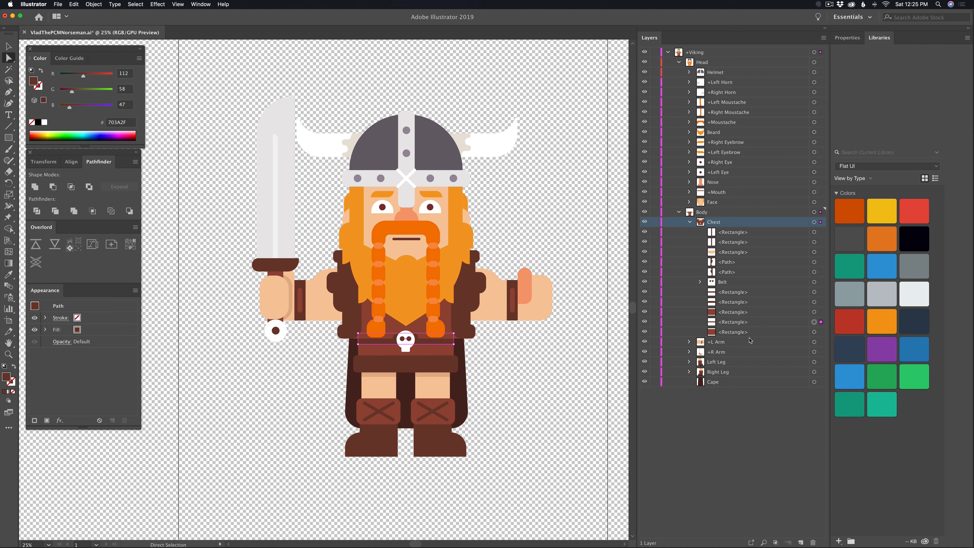
click(689, 222)
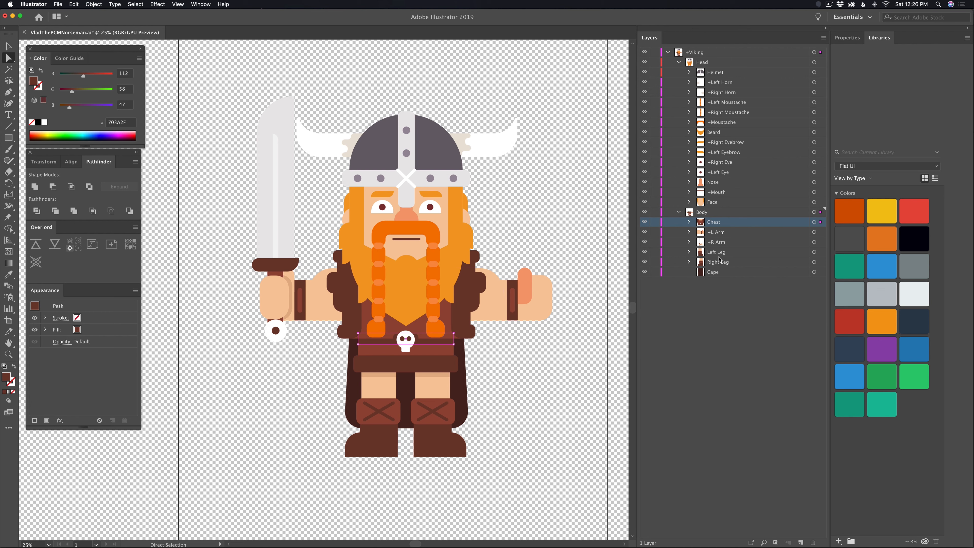
click(498, 399)
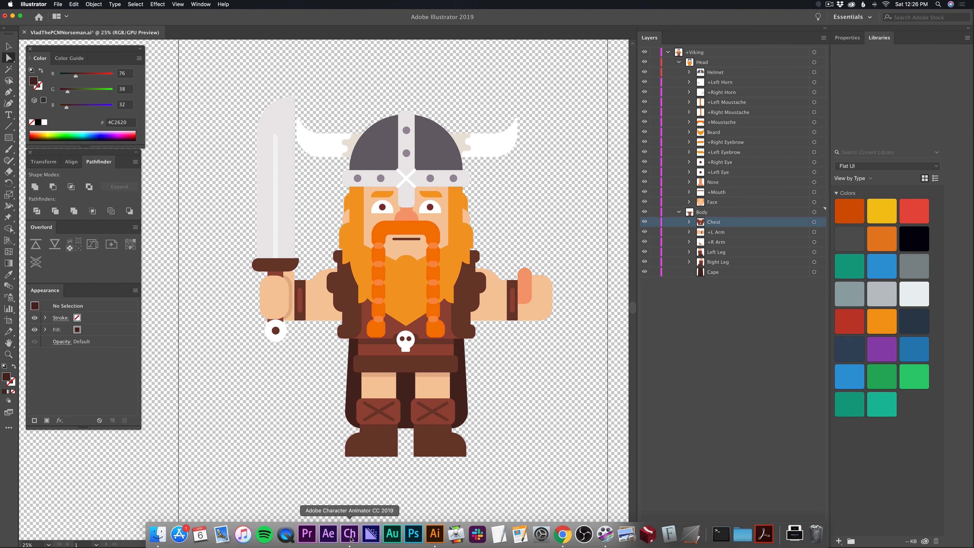
Switch to Adobe Character Animator and create a new project named Vlad_7.
click(350, 534)
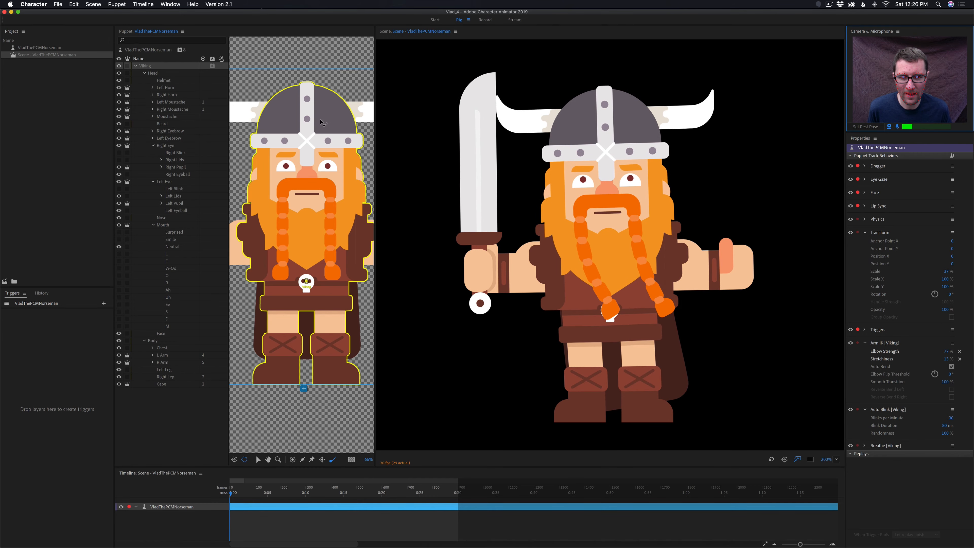
click(60, 4)
click(71, 11)
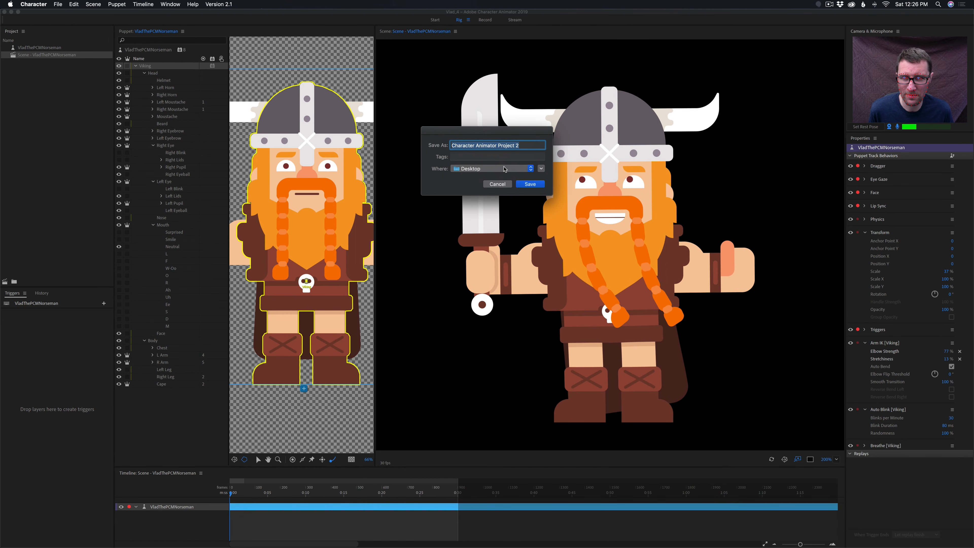
text(Vlad_7)
click(530, 184)
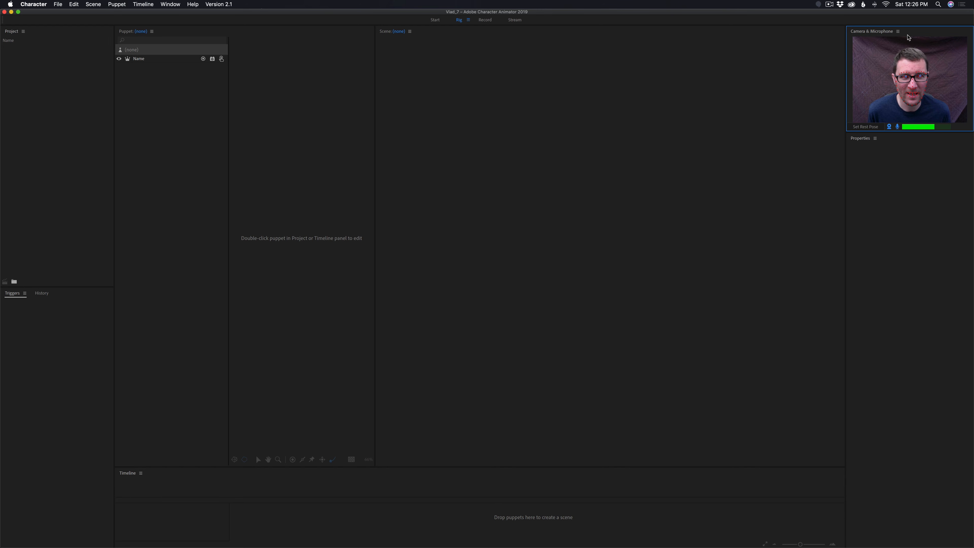
Close the Camera & Microphone panel.
click(898, 32)
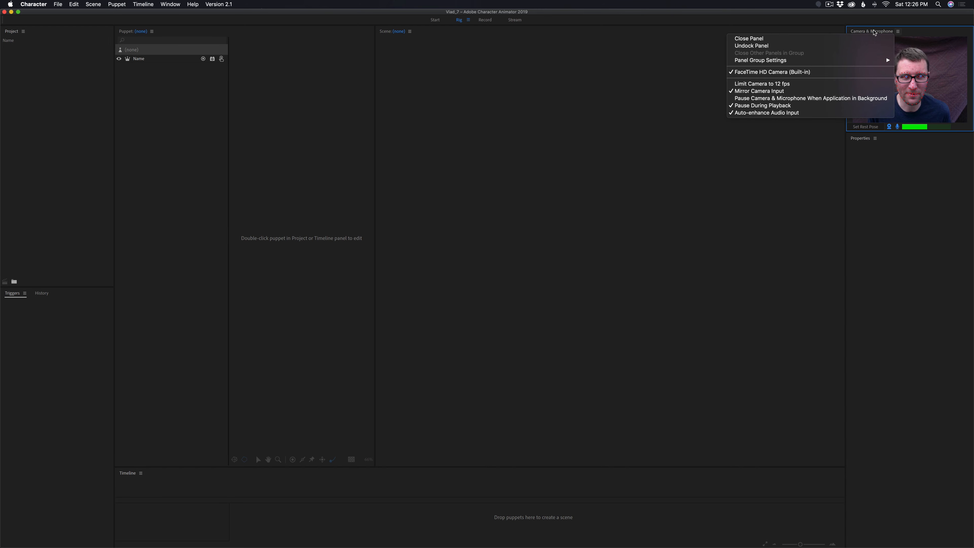
click(751, 39)
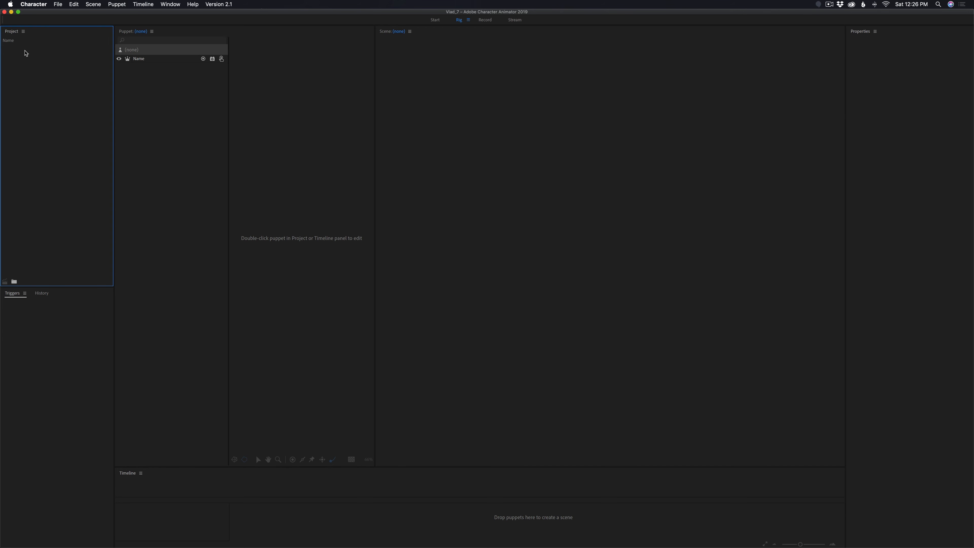
Import VladThePCMNorseman.ai from the Viking folder and open its puppet for editing in a widened Puppet view.
double_click(47, 100)
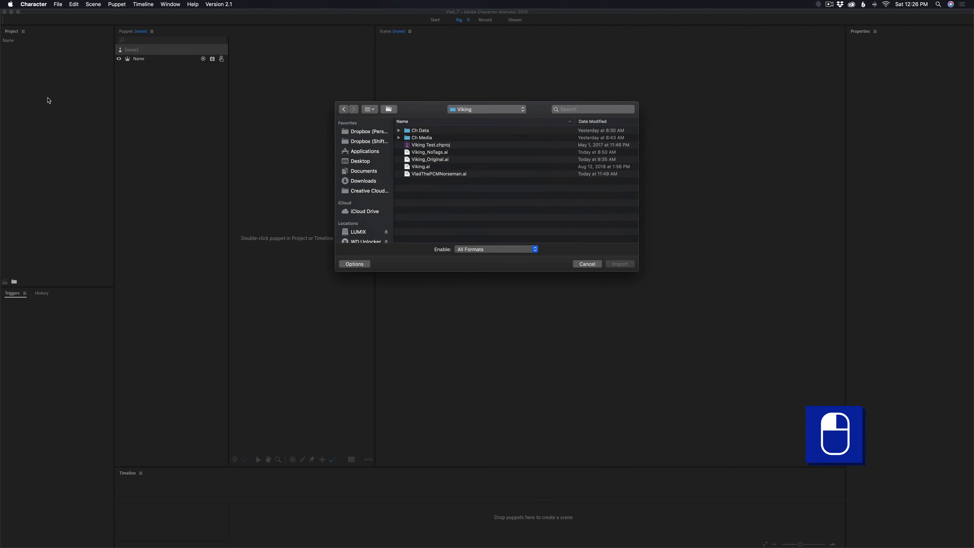
click(427, 176)
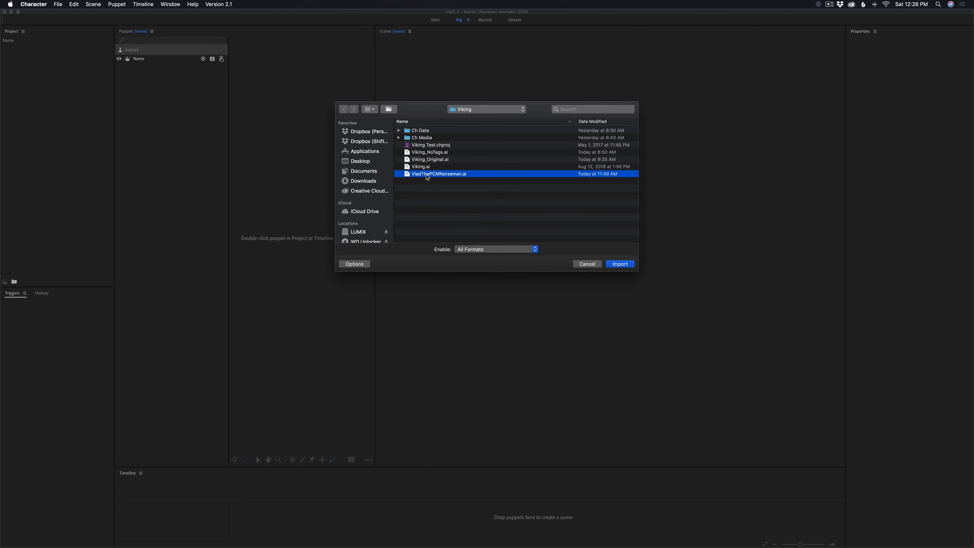
click(620, 264)
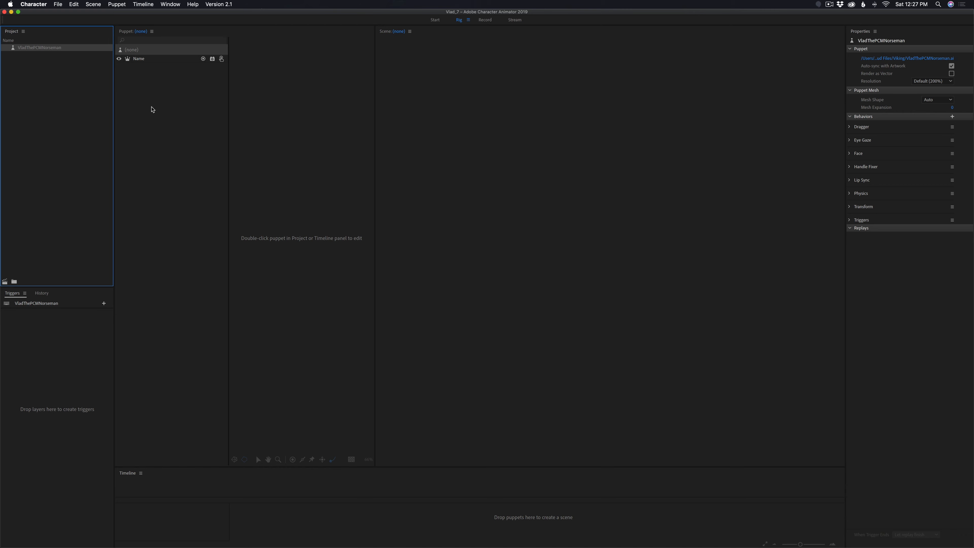
double_click(13, 48)
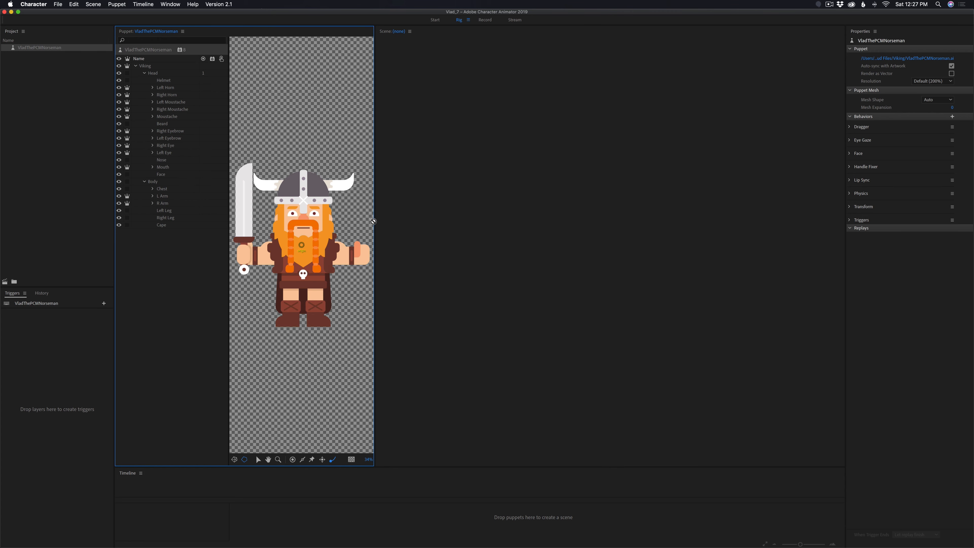
drag(373, 221, 486, 217)
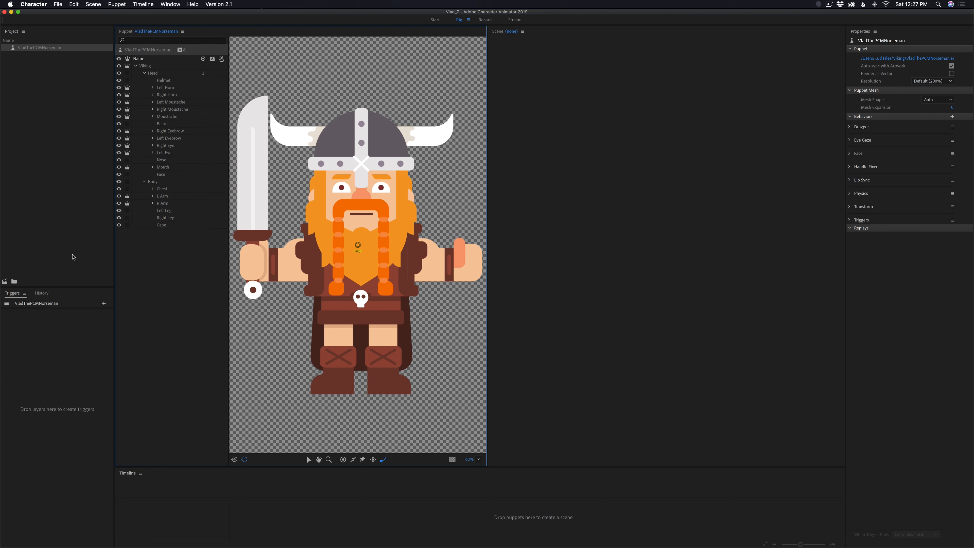
Add the puppet to a new scene and scale it down to 39% so the whole character fits the frame.
click(5, 282)
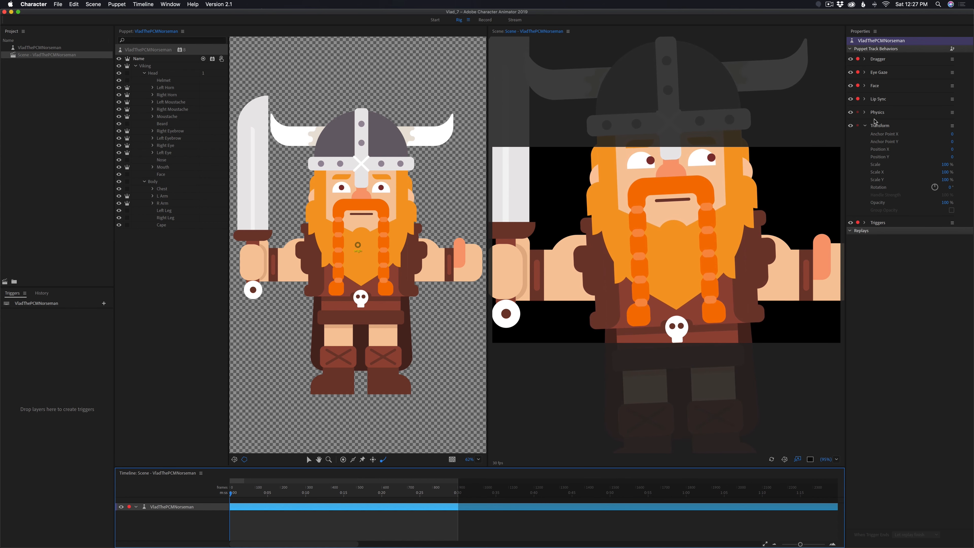
click(699, 215)
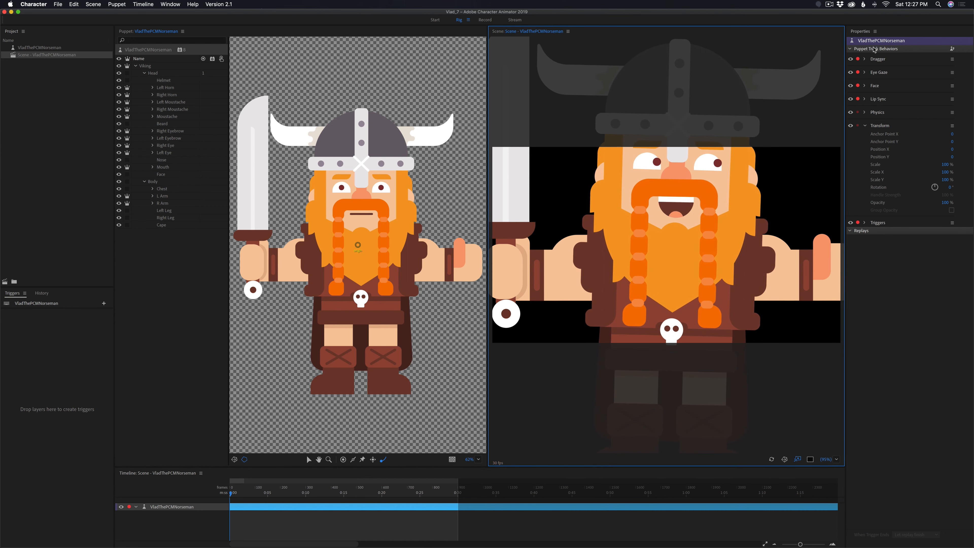
drag(946, 164, 929, 169)
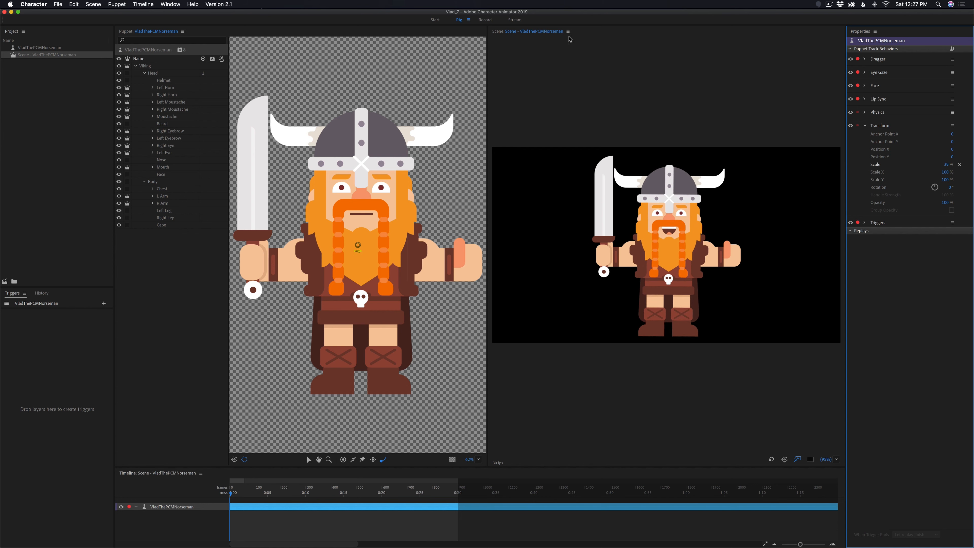
Close the Scene panel and move the Head layer's origin handle down to the chin.
click(568, 32)
click(586, 38)
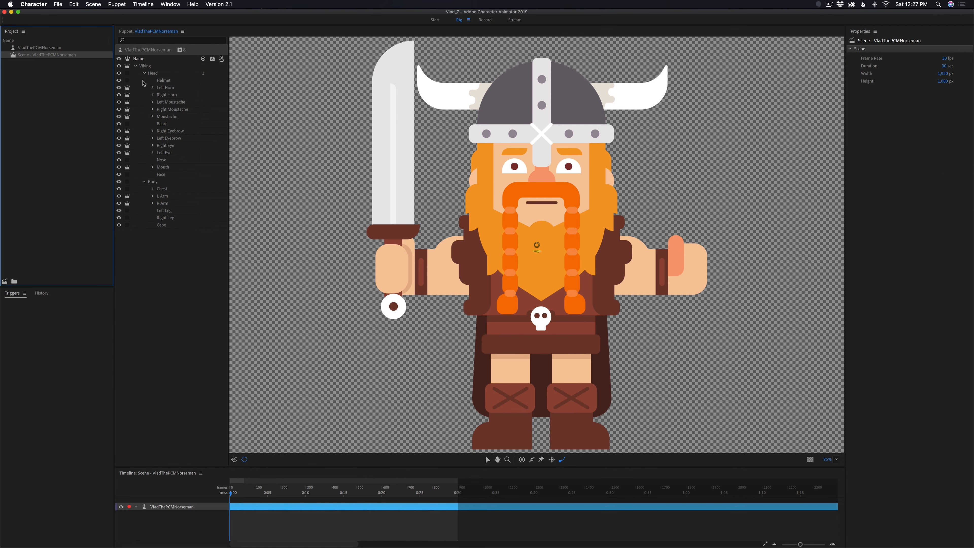
click(158, 74)
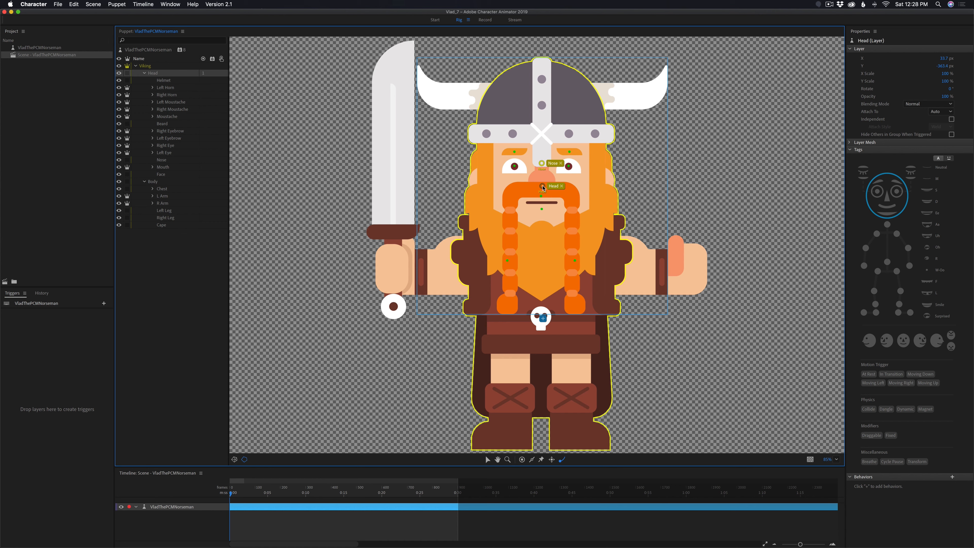
drag(544, 187, 543, 231)
click(544, 233)
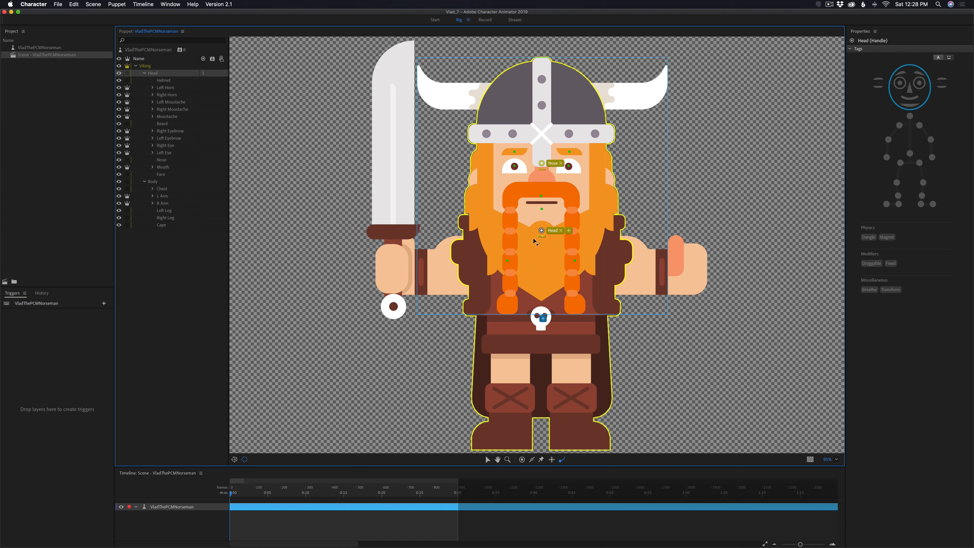
Move the Left Moustache's origin handle to the top of its braid and add a Dangle handle at the braid's lower tip.
click(171, 109)
click(171, 101)
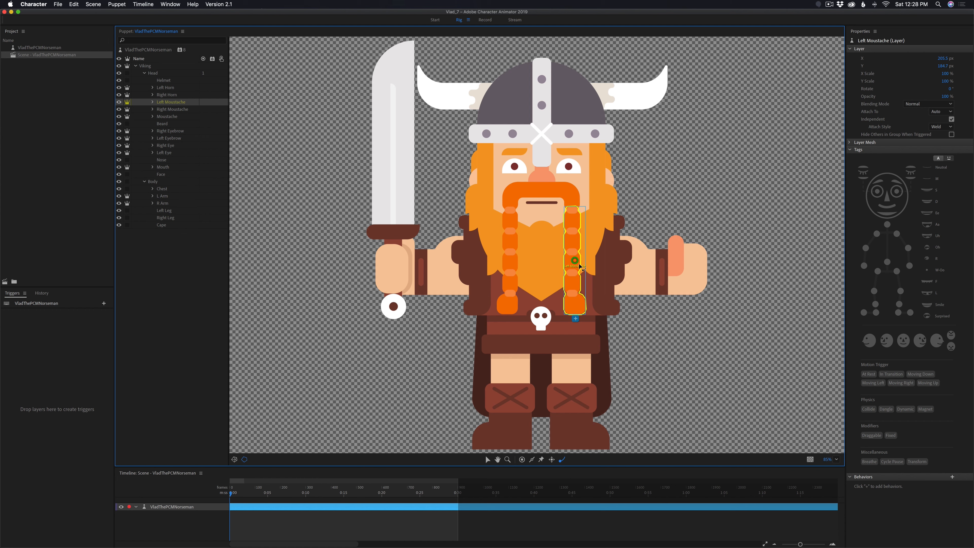
drag(575, 261, 572, 209)
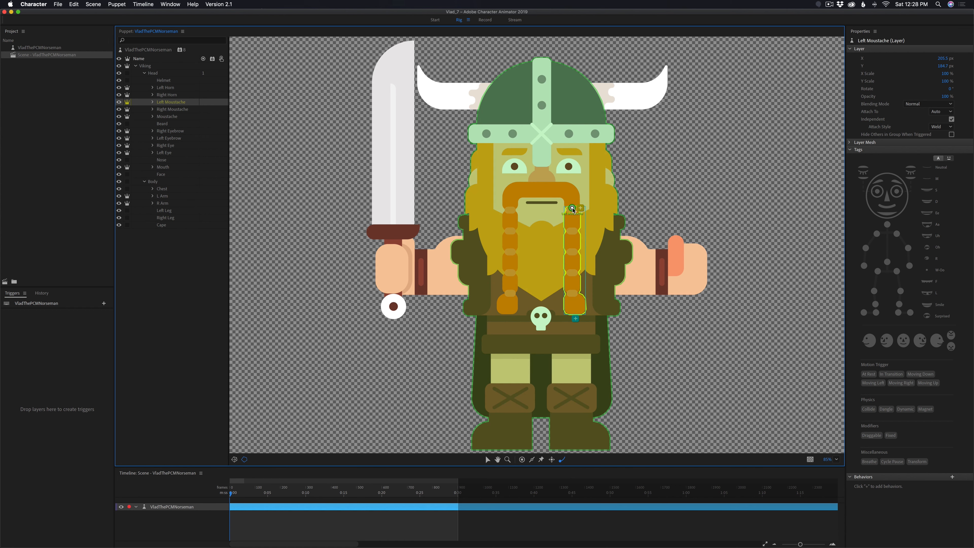
click(573, 208)
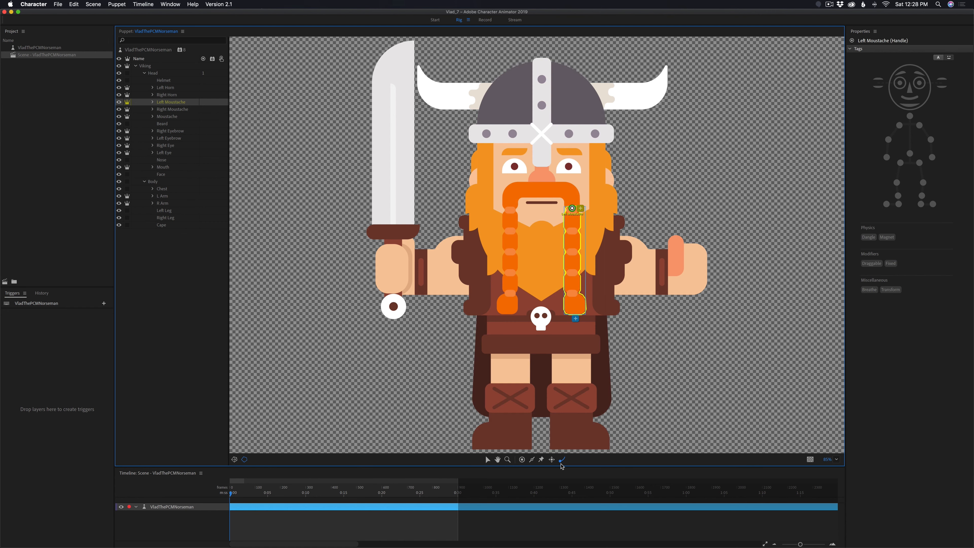
click(576, 306)
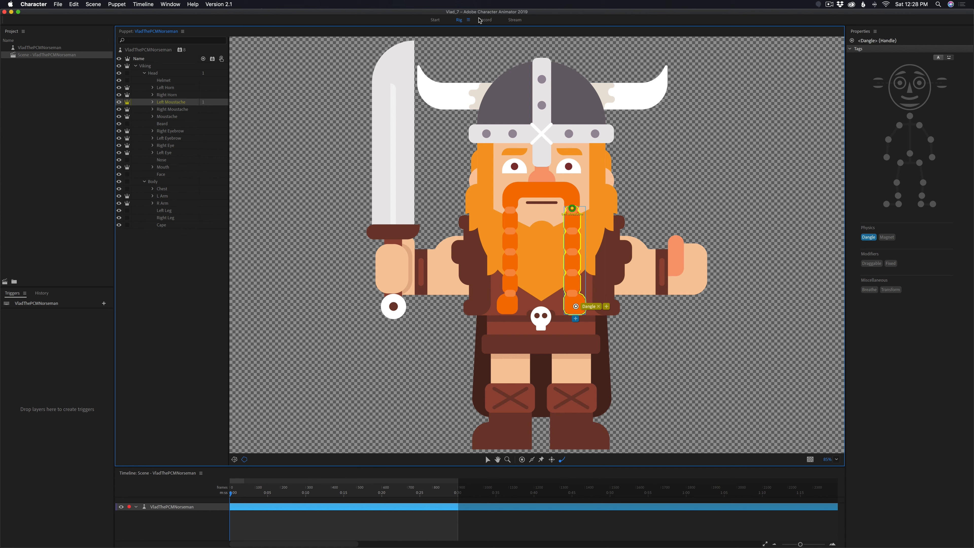
Show the Scene panel to check how the left braid dangles with head movement, and close it again.
click(169, 3)
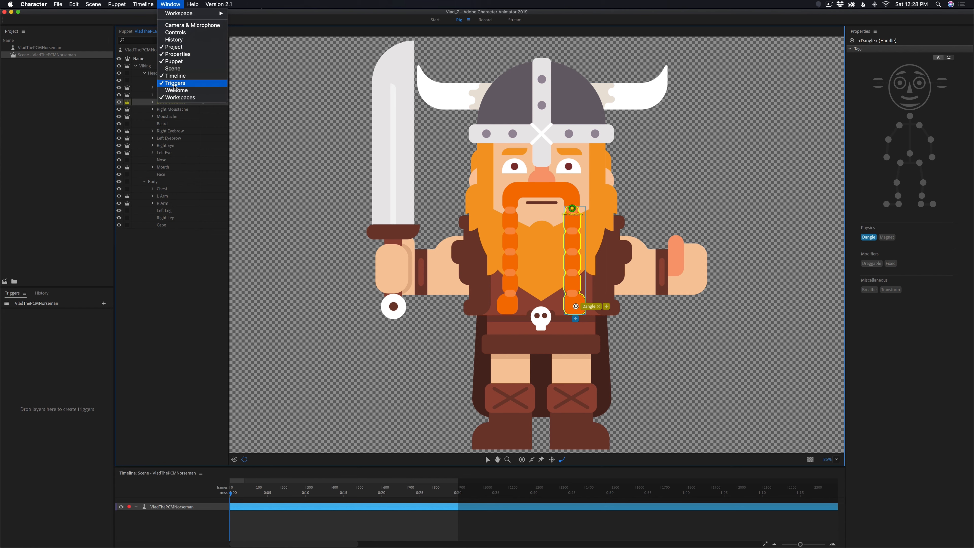
click(173, 70)
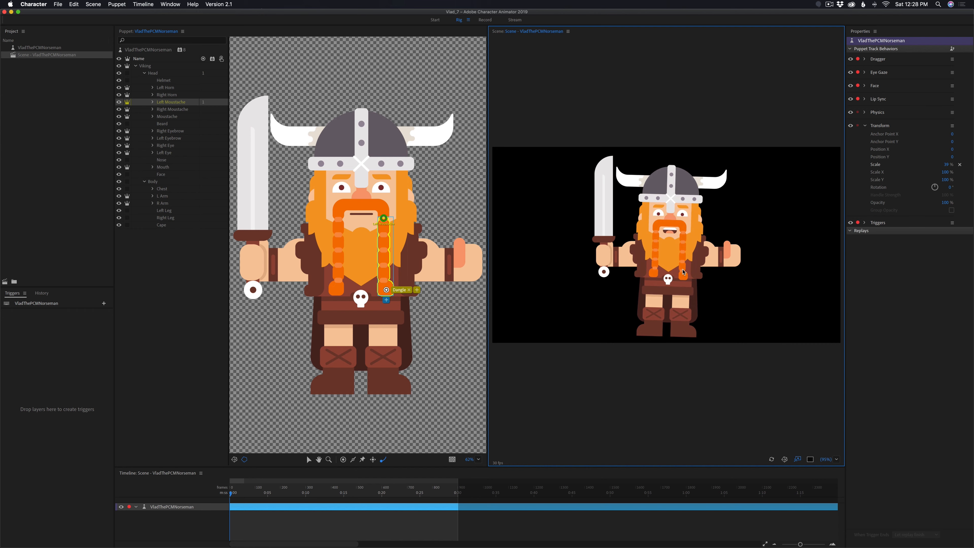
click(568, 31)
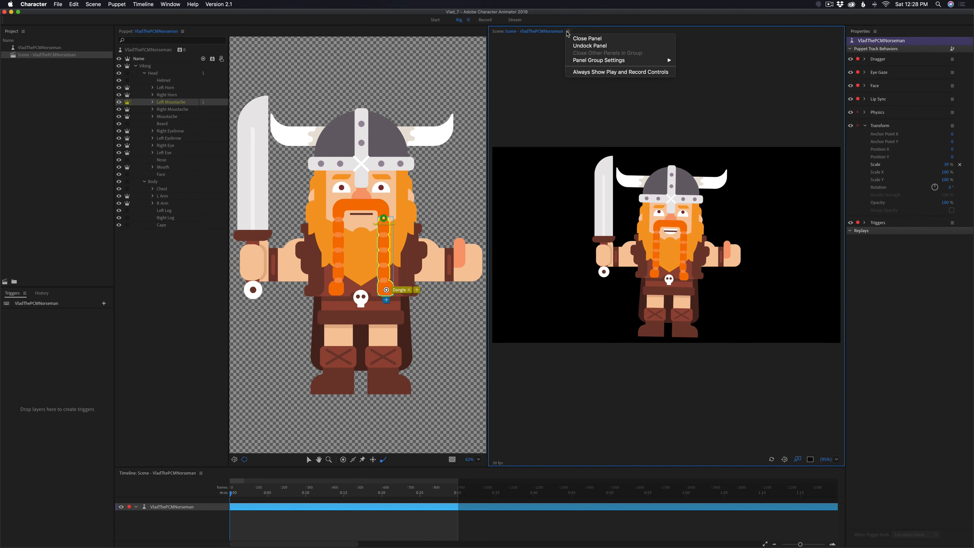
click(583, 41)
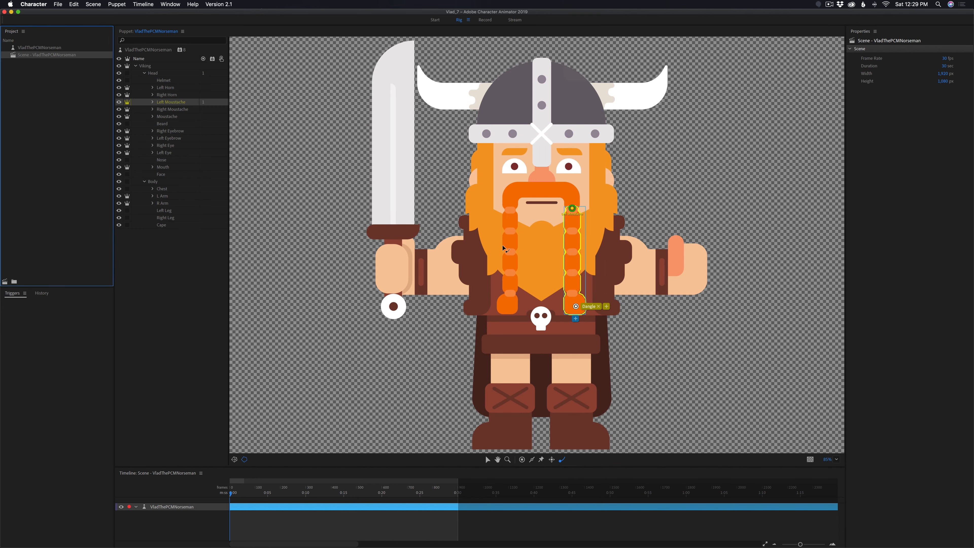
Move the Right Moustache's origin handle to the top of its braid and add a Dangle handle at the braid's lower tip.
click(176, 110)
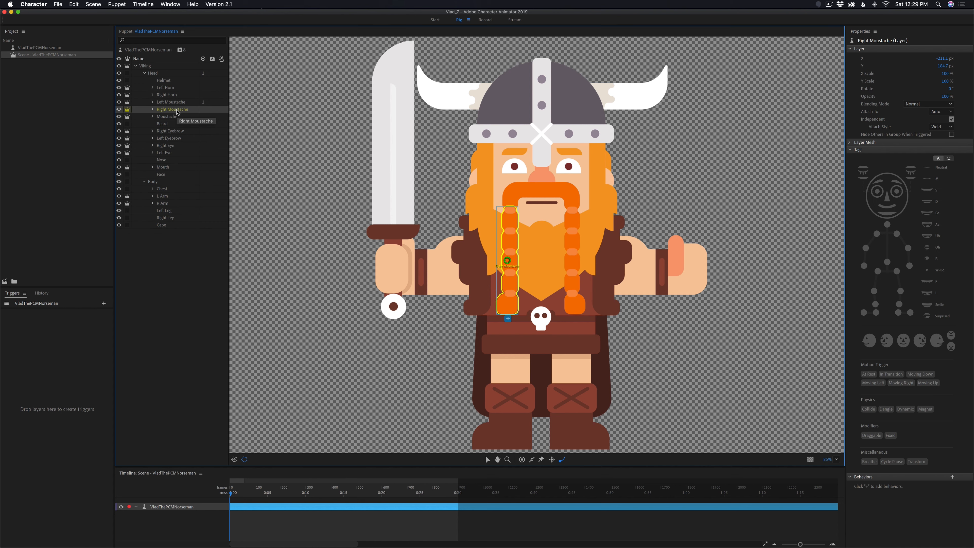
drag(508, 260, 509, 209)
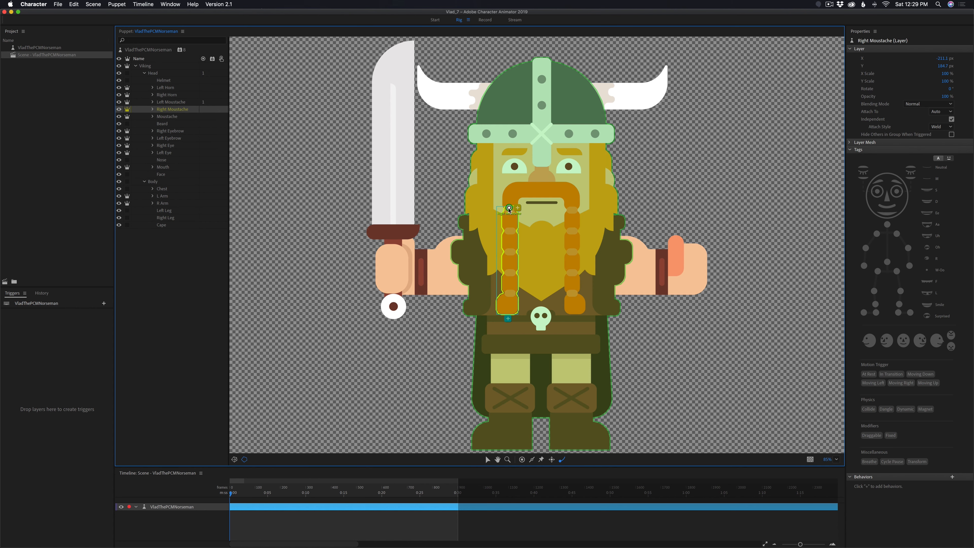
click(510, 307)
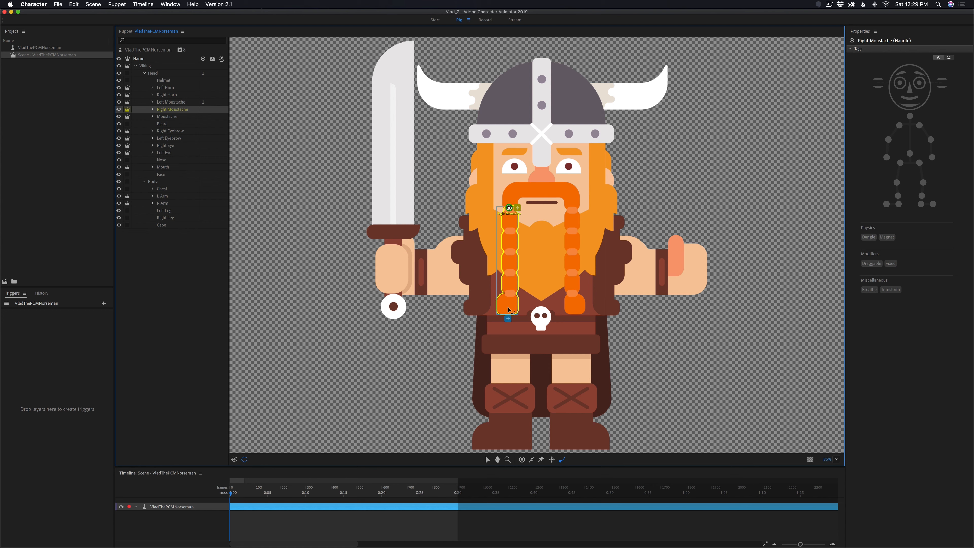
click(508, 307)
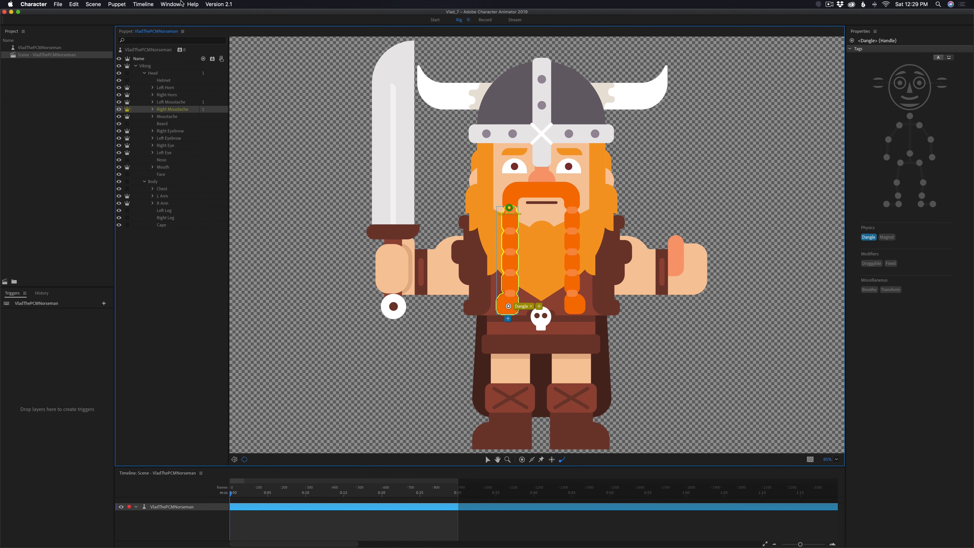
Reopen the Scene panel and apply the Fixed tag to the Left Leg layer.
click(182, 4)
click(183, 69)
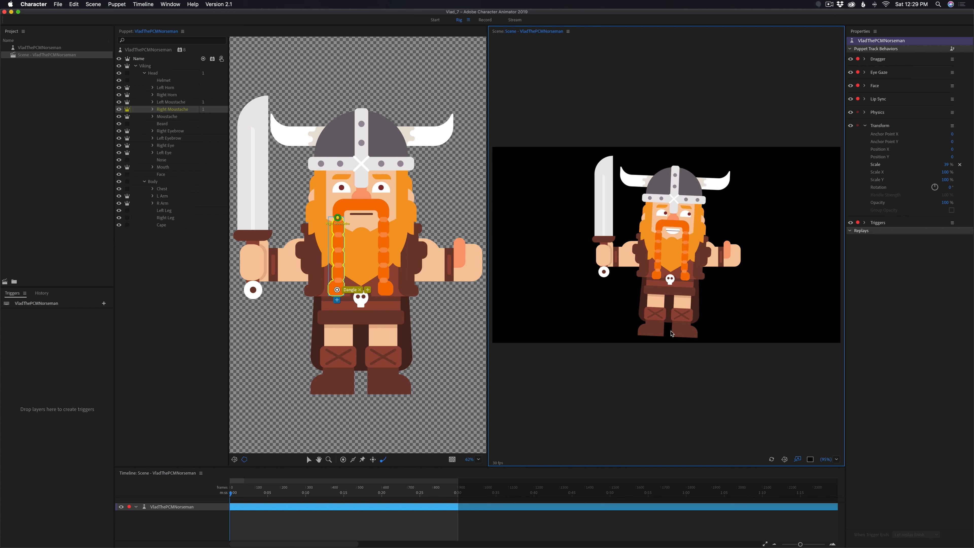
click(168, 212)
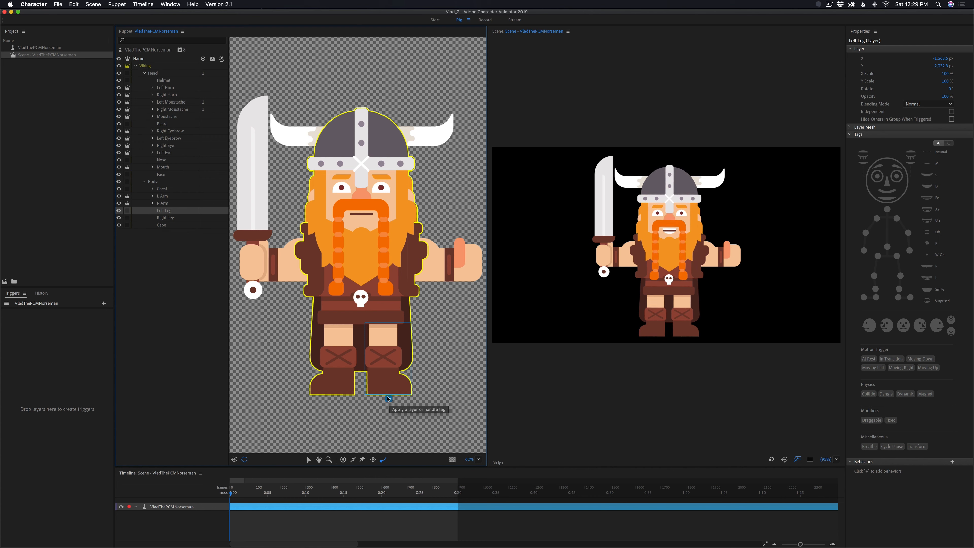
click(388, 399)
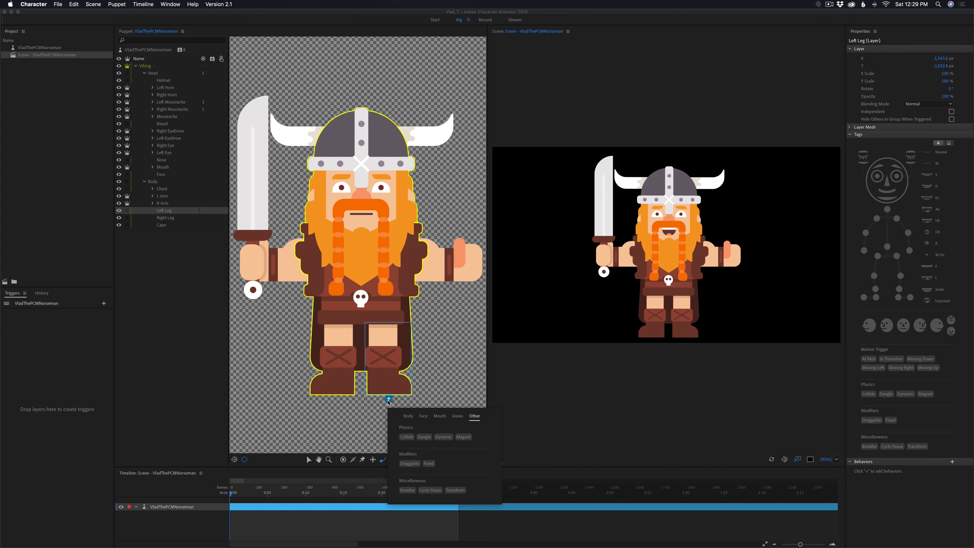
click(429, 463)
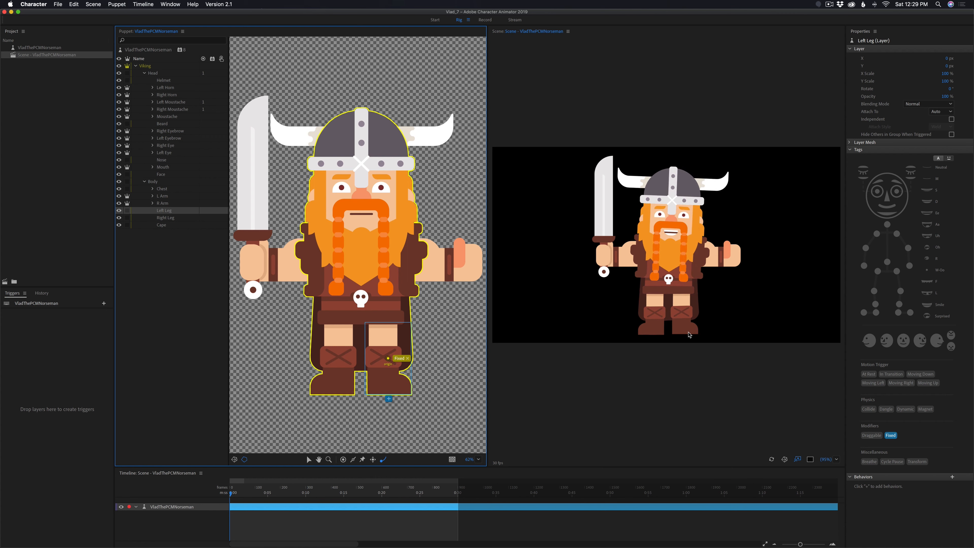
Switch to the Selection tool and apply the Fixed tag to the Right Leg layer.
click(309, 459)
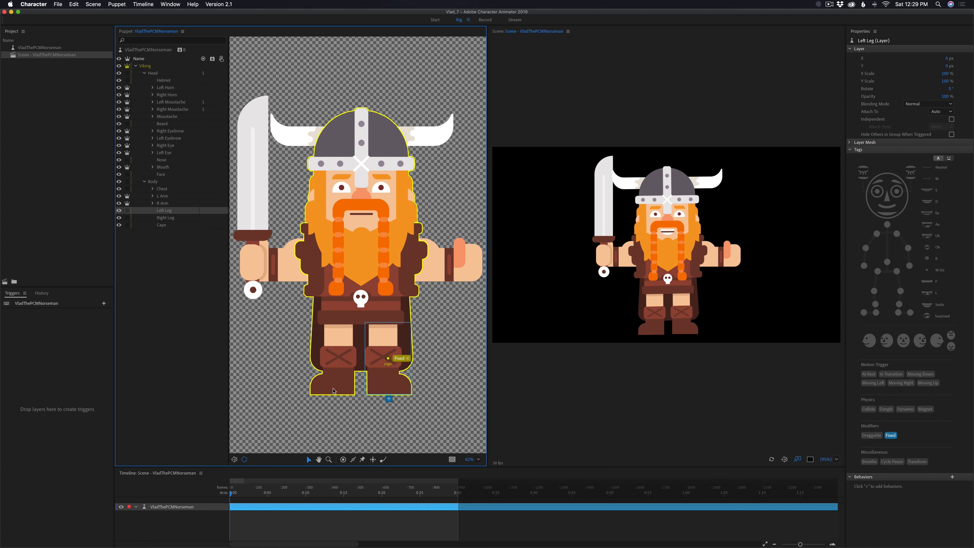
click(165, 217)
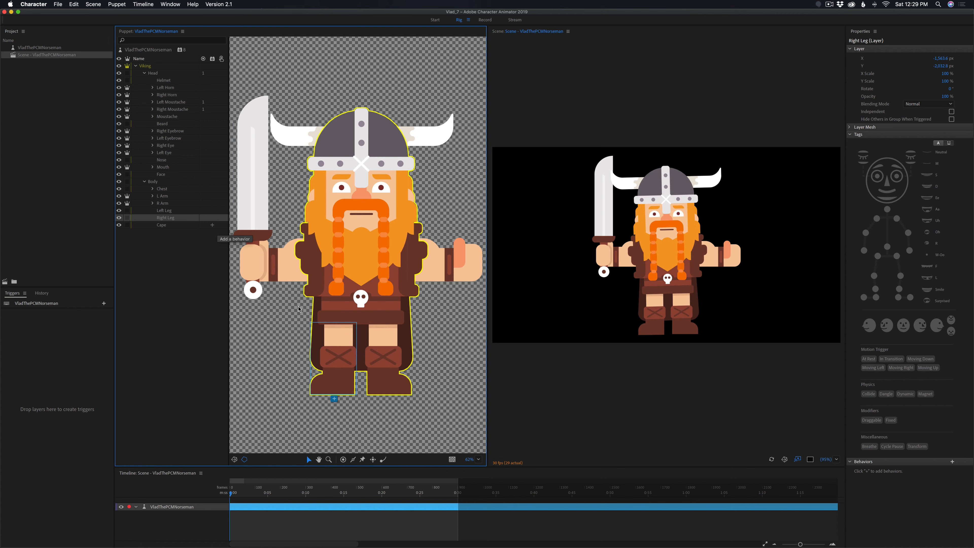
click(334, 399)
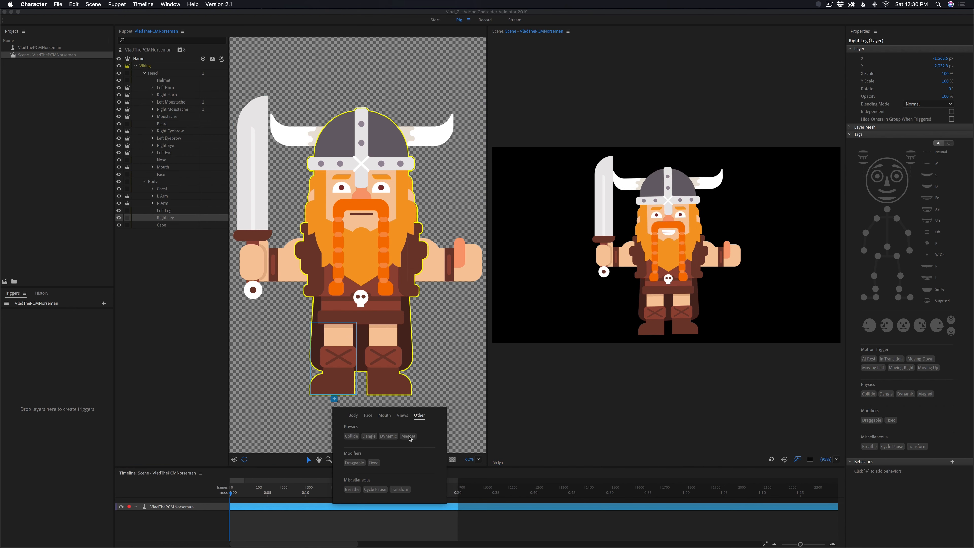
click(373, 462)
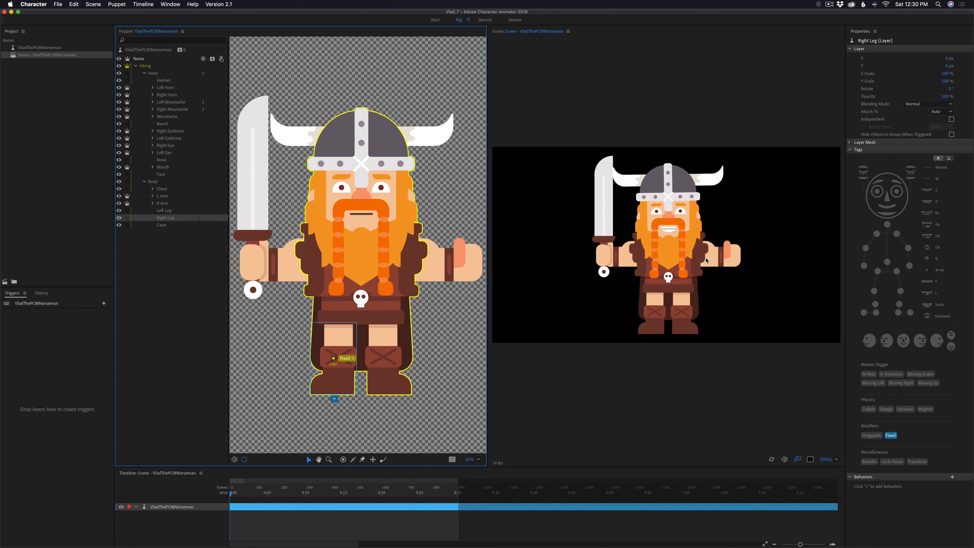
Check the tags on the Right Eyebrow layer and the F mouth shape, leaving the Mouth group collapsed.
click(174, 131)
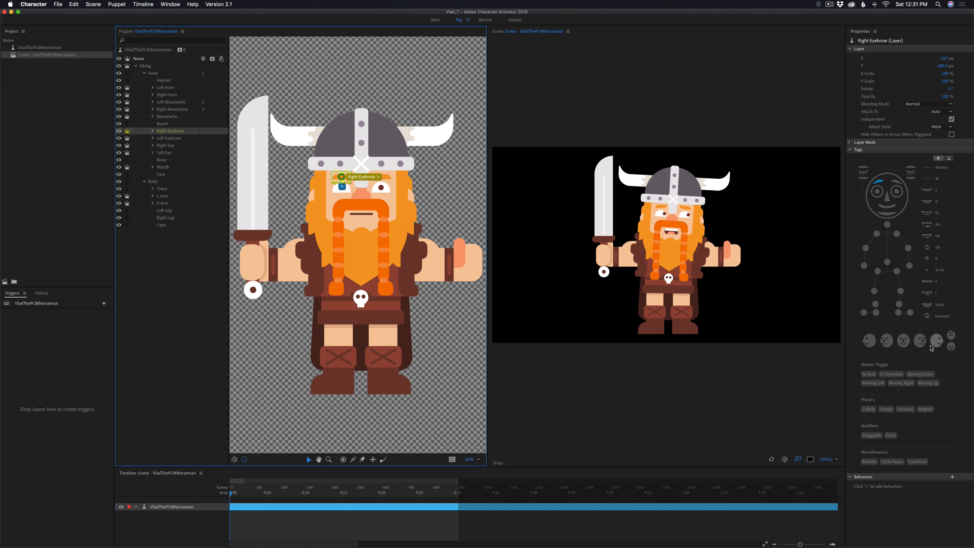
click(152, 167)
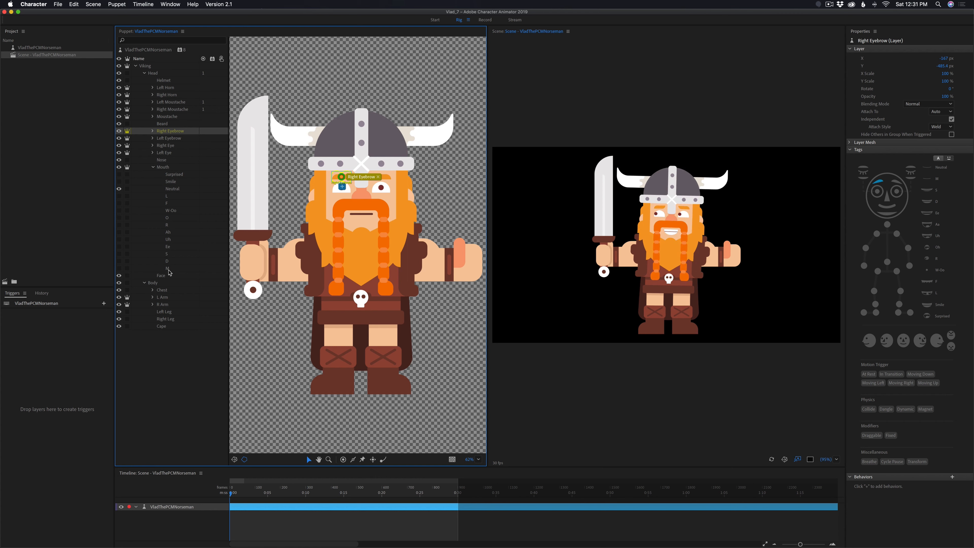
click(167, 204)
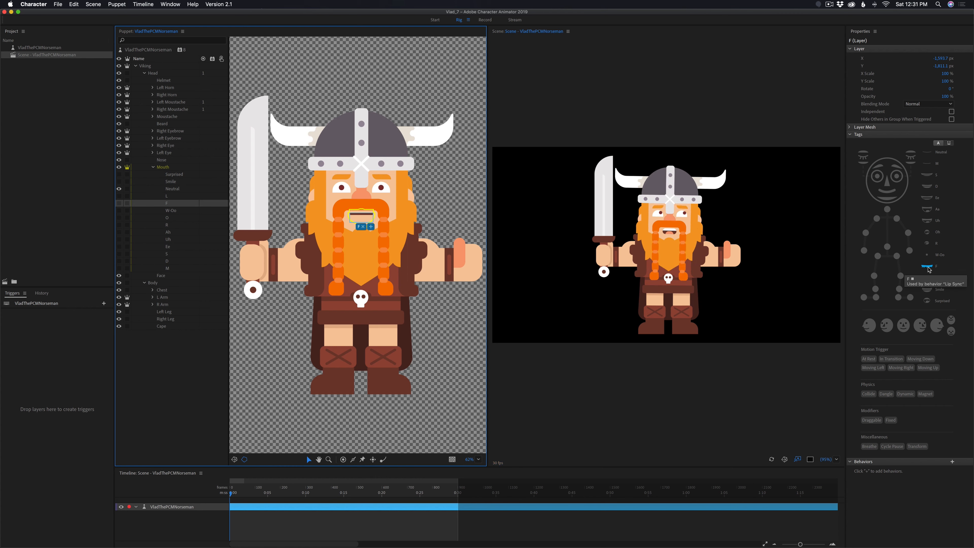
click(153, 168)
Move the Body layer's origin handle down to the belt skull and widen the Puppet view slightly.
click(152, 182)
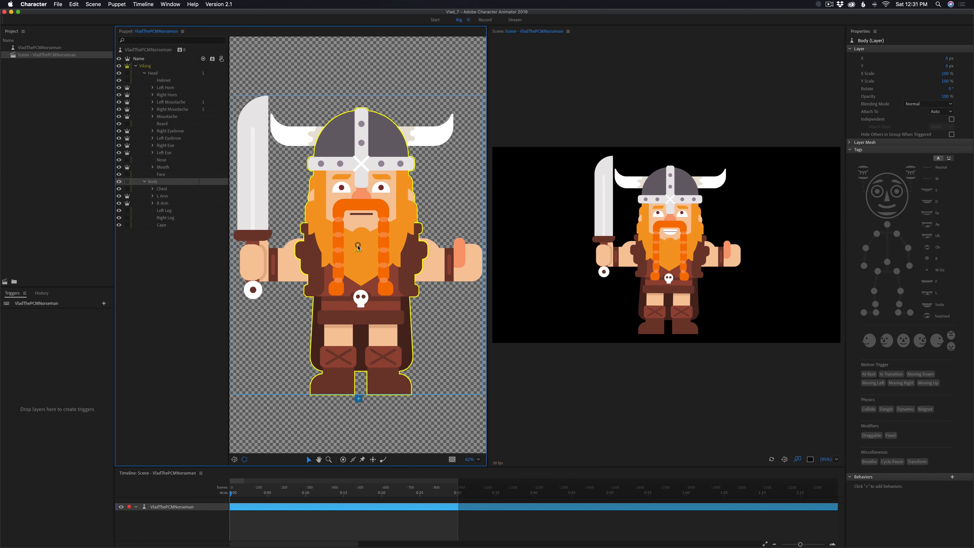
drag(358, 245, 361, 297)
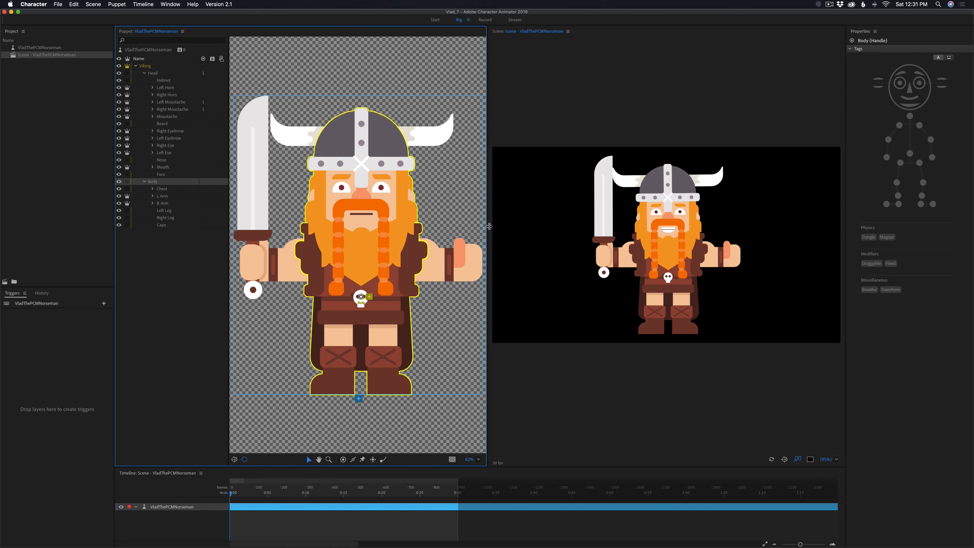
drag(490, 226, 520, 226)
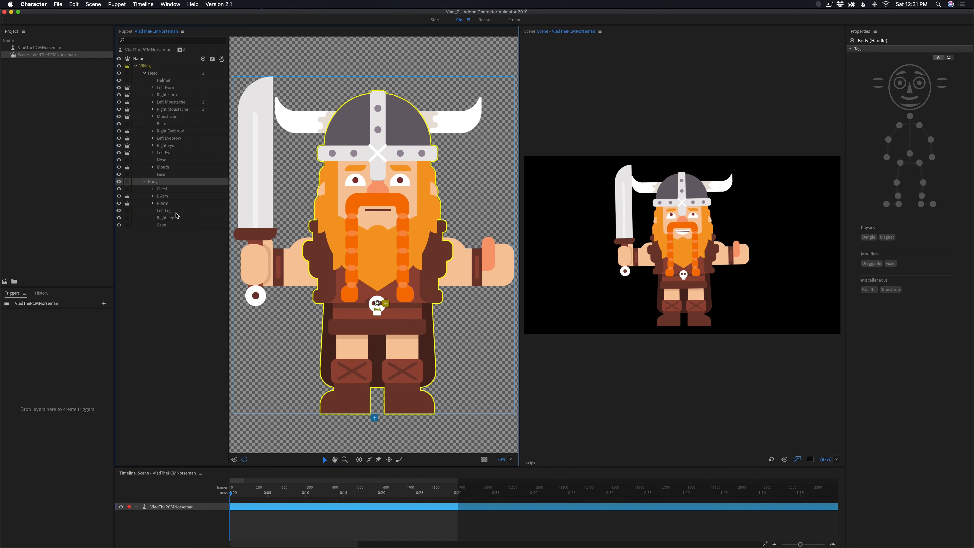
Make the L Arm layer non-independent and move its origin handle toward the shoulder.
click(166, 197)
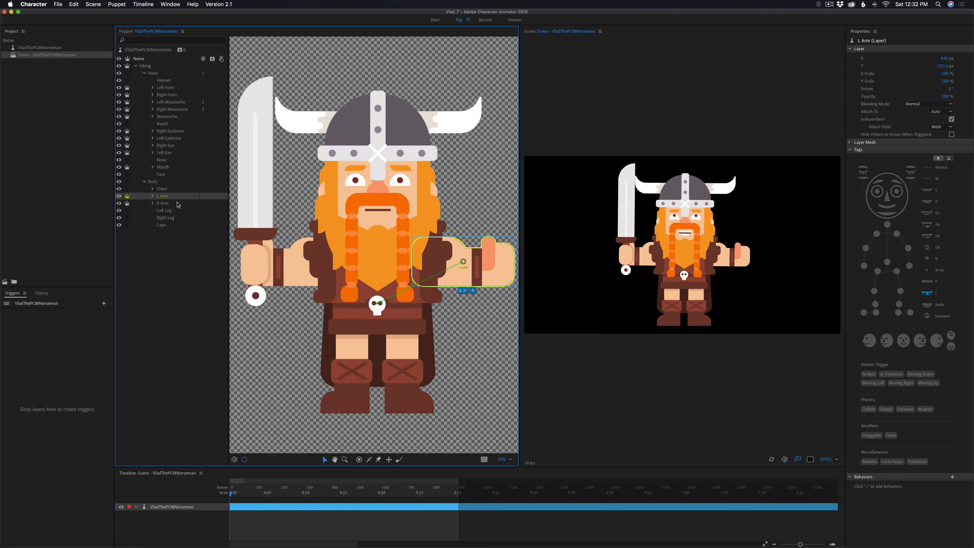
click(127, 196)
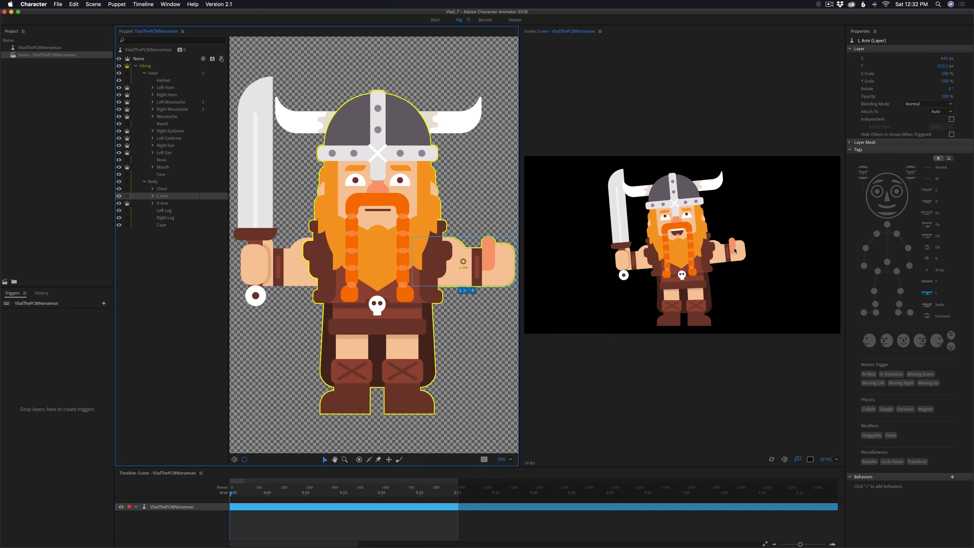
drag(463, 261, 445, 266)
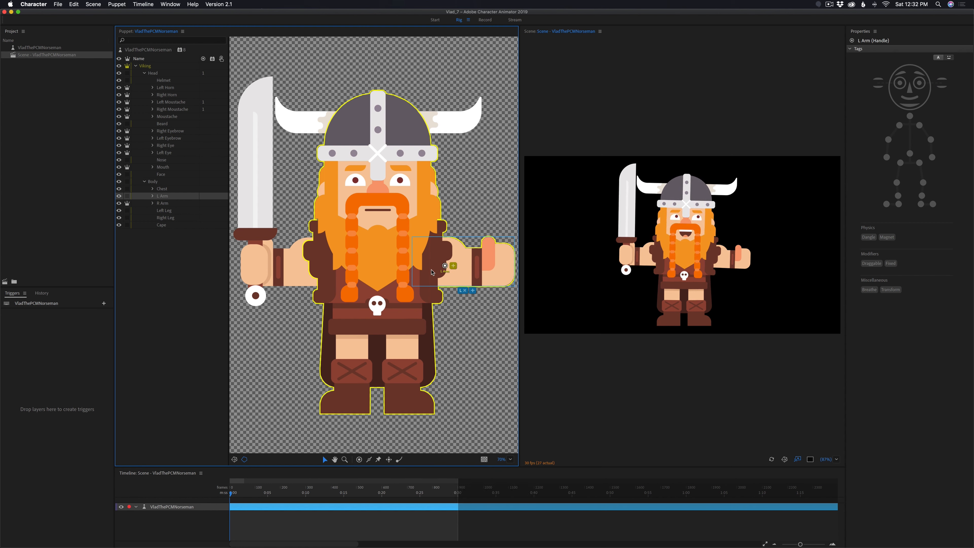
Make the L Arm layer independent again and move its origin handle up to the shoulder joint beside the beard.
click(127, 195)
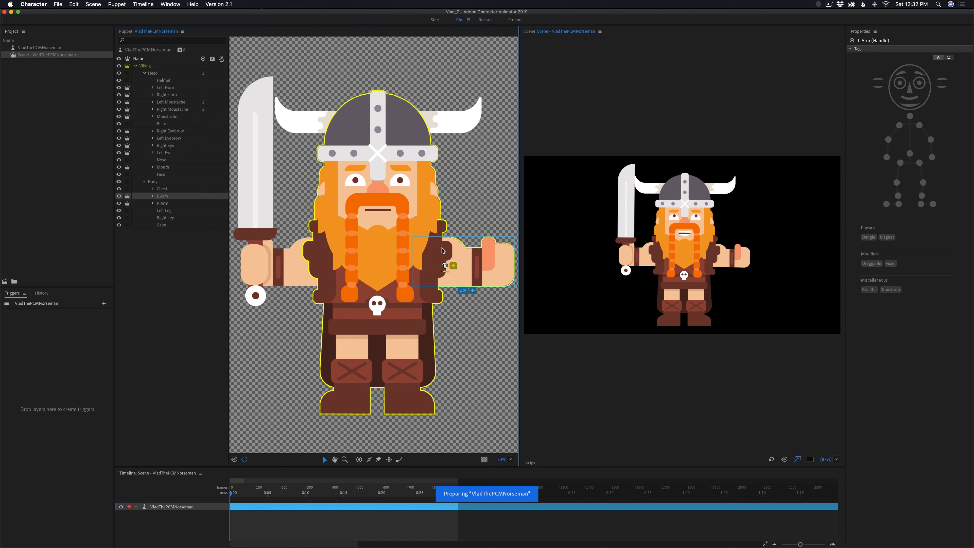
drag(445, 265, 422, 249)
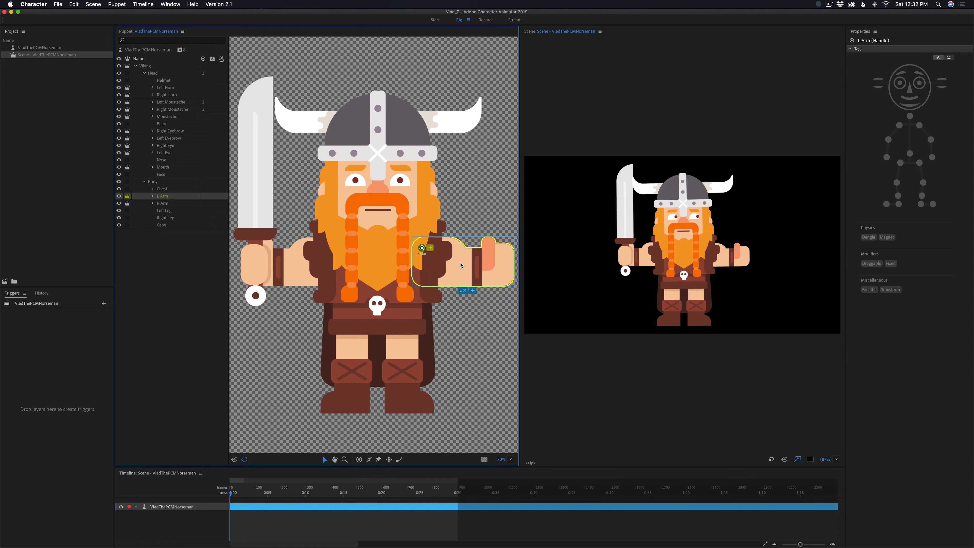
Add a Draggable handle on the L Arm's hand with the Dragger tool and test moving the arm in the scene.
click(389, 461)
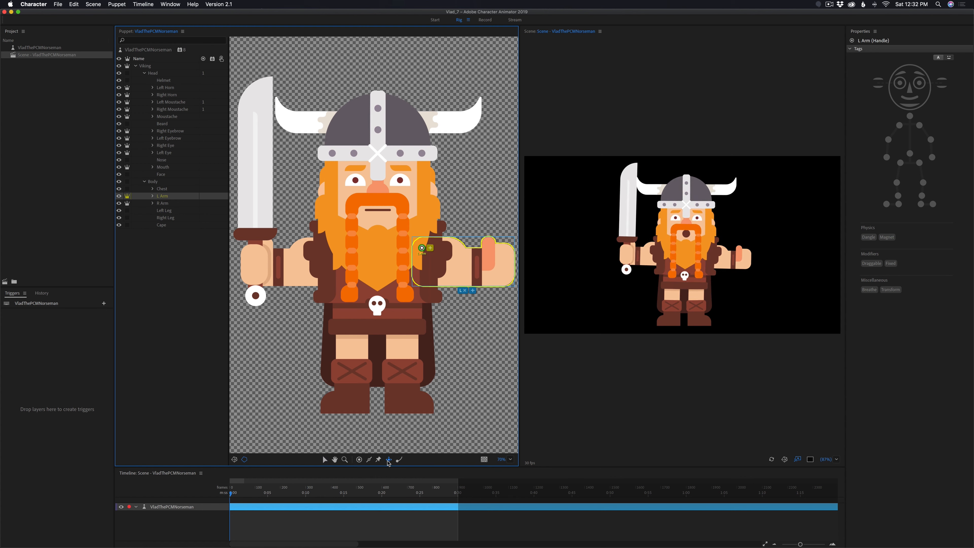
click(498, 265)
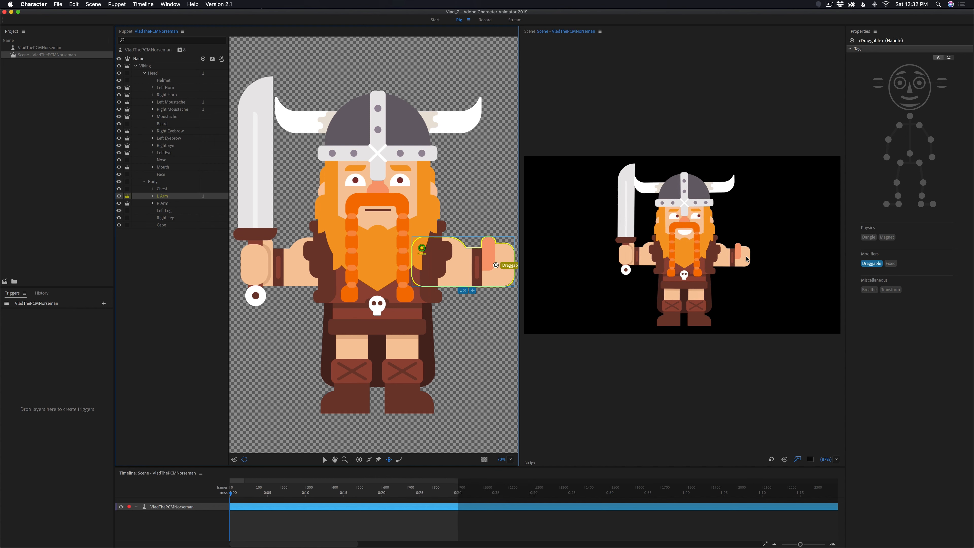
drag(746, 261, 744, 246)
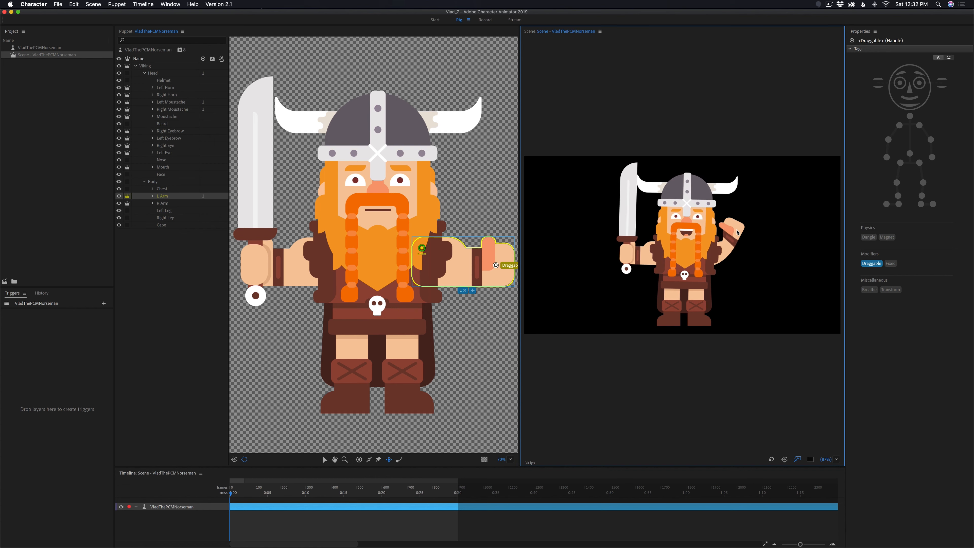
drag(738, 233, 727, 263)
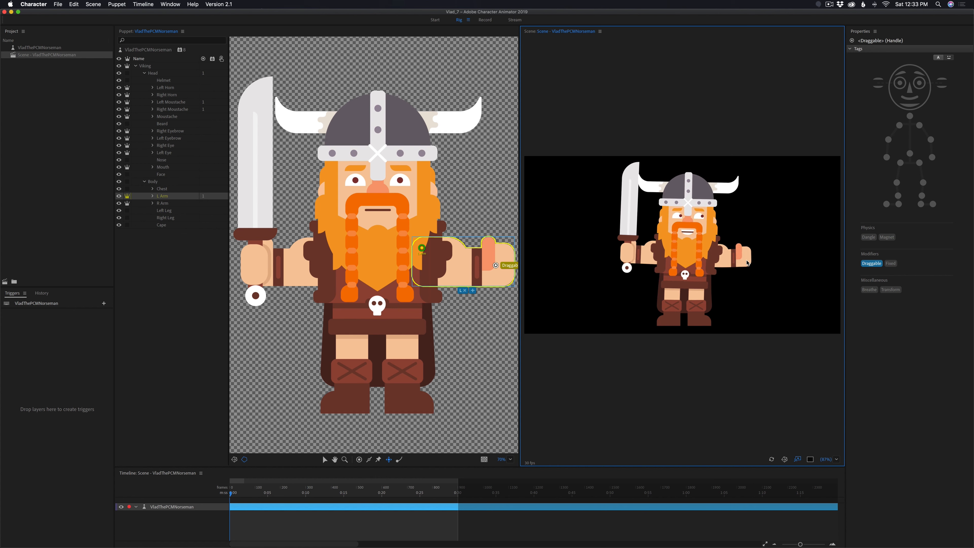
click(635, 262)
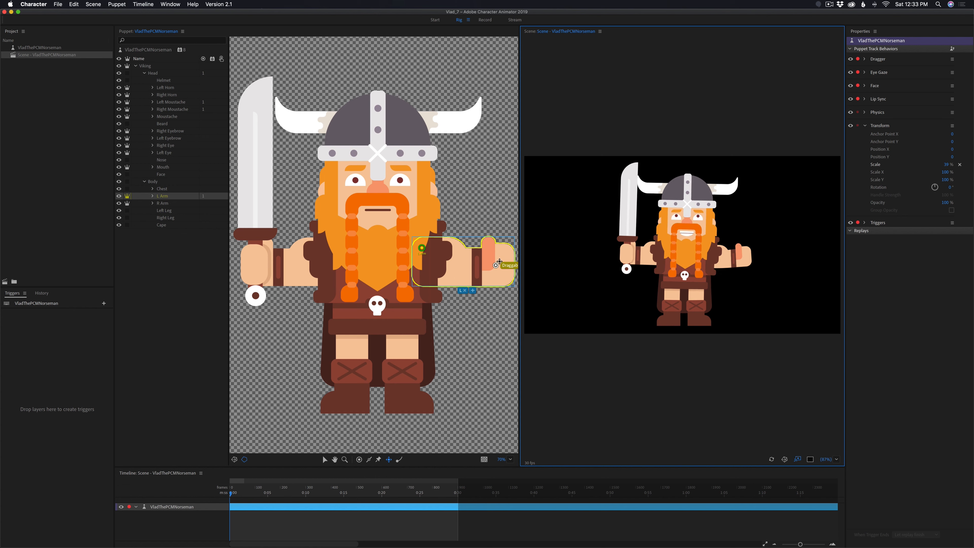
Add horizontal sticks to the L Arm with the Stick tool, one along the upper arm and one across the wrist and hand.
click(368, 460)
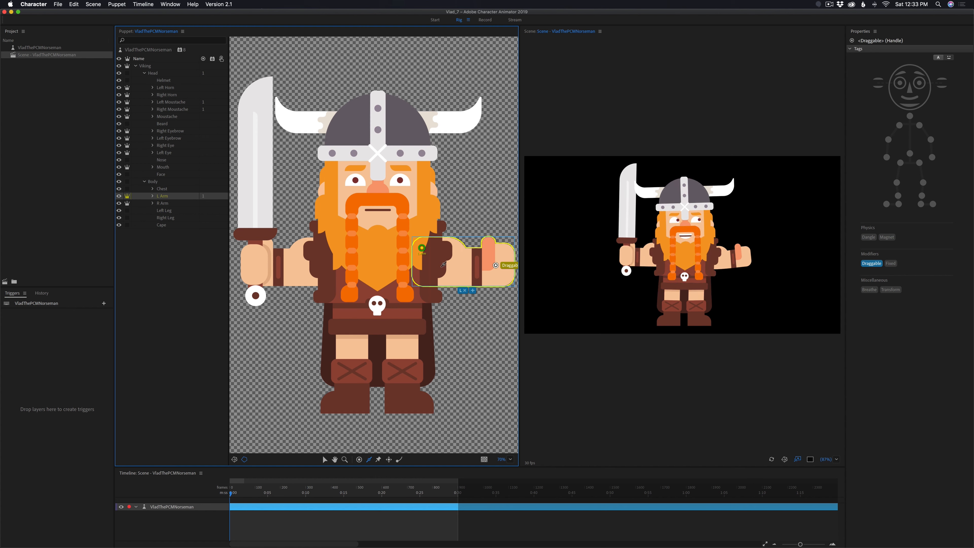
drag(437, 264, 460, 264)
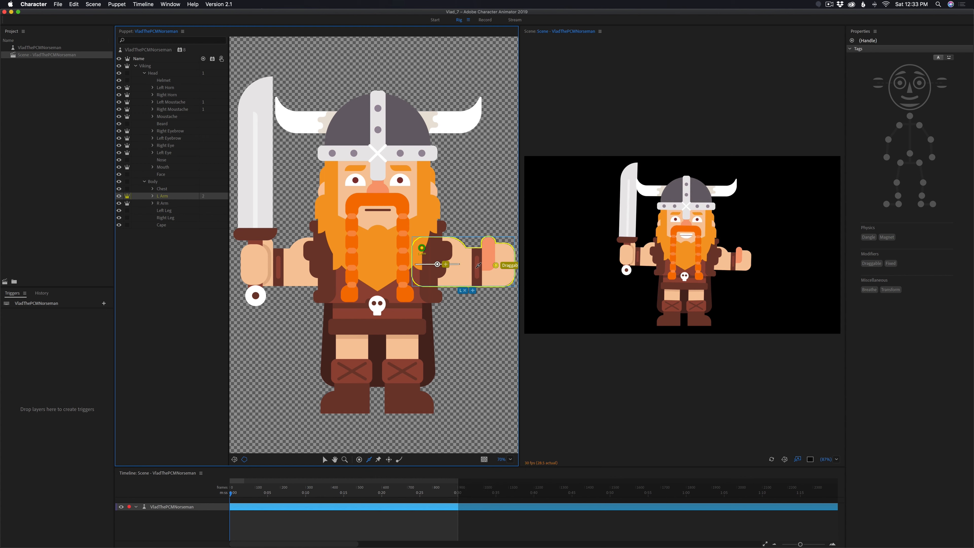
mouse_move(478, 269)
mouse_down()
mouse_move(512, 270)
mouse_move(518, 260)
mouse_up()
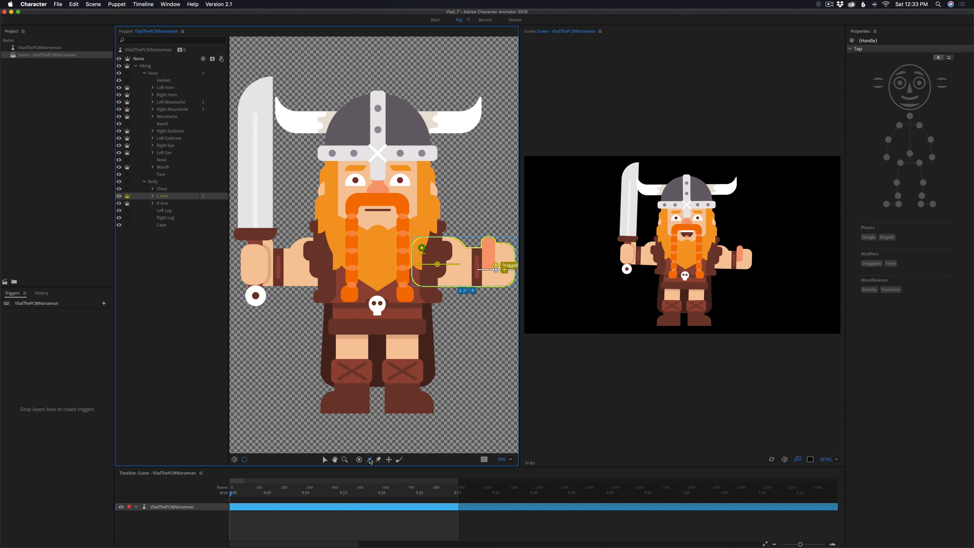
Add a handle at the L Arm's elbow between the two sticks and test the arm's bending in the scene.
click(359, 459)
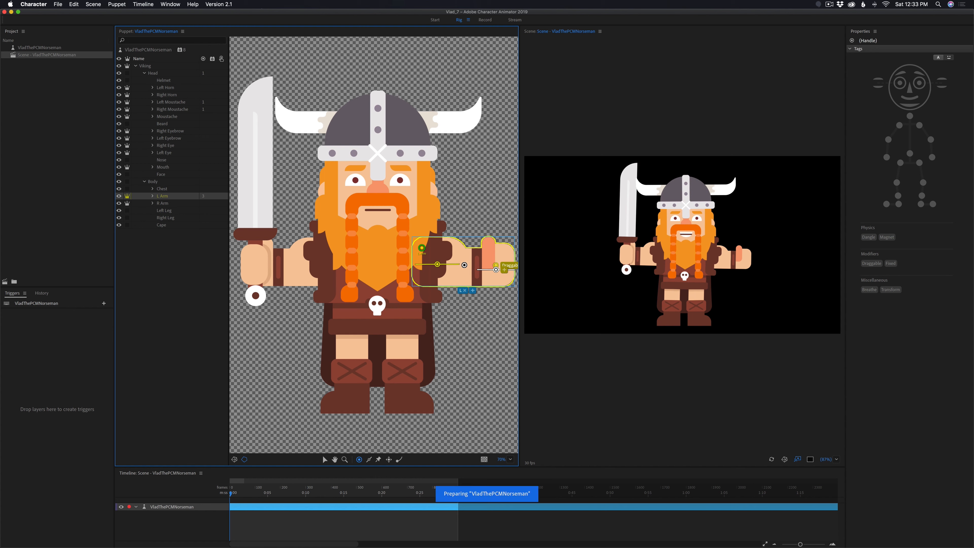
click(465, 265)
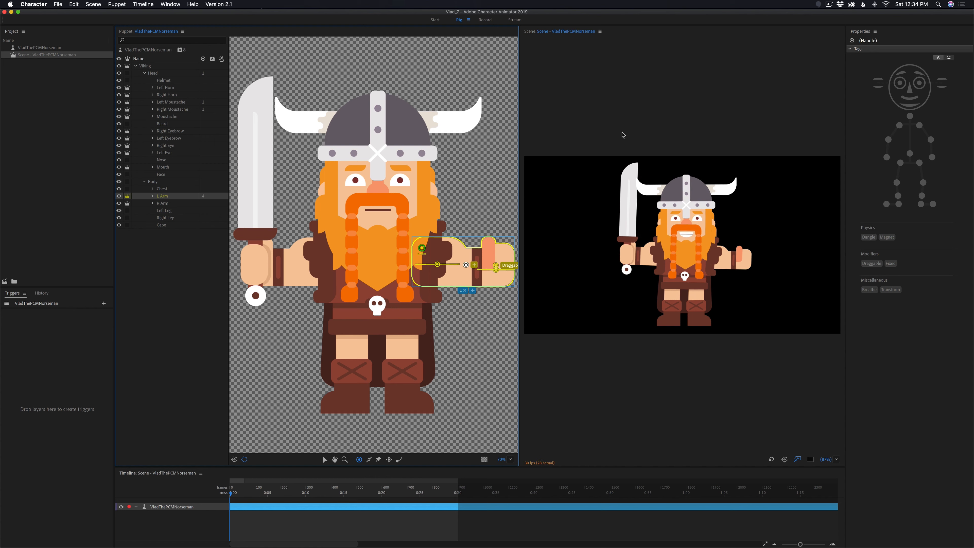
drag(753, 263, 734, 260)
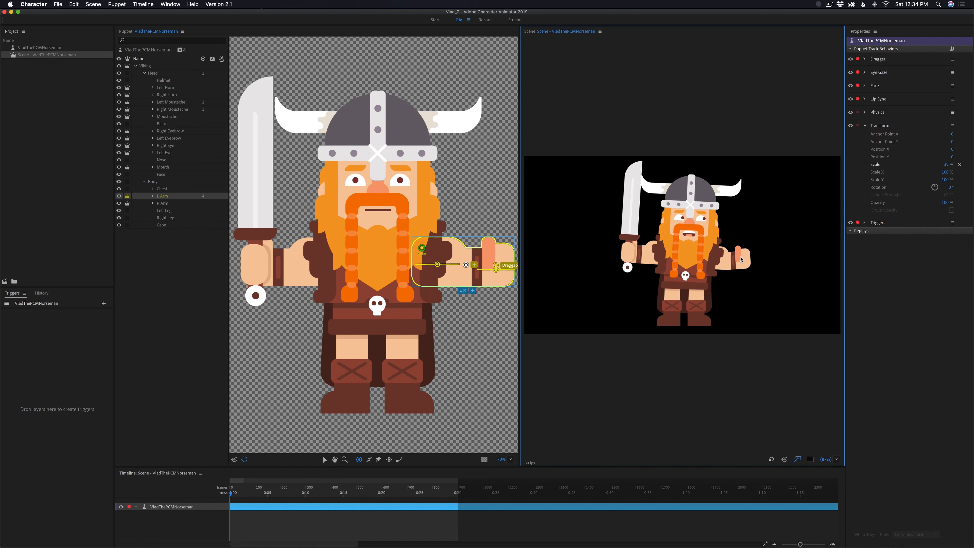
mouse_move(758, 270)
mouse_down()
mouse_move(800, 268)
mouse_move(744, 259)
mouse_up()
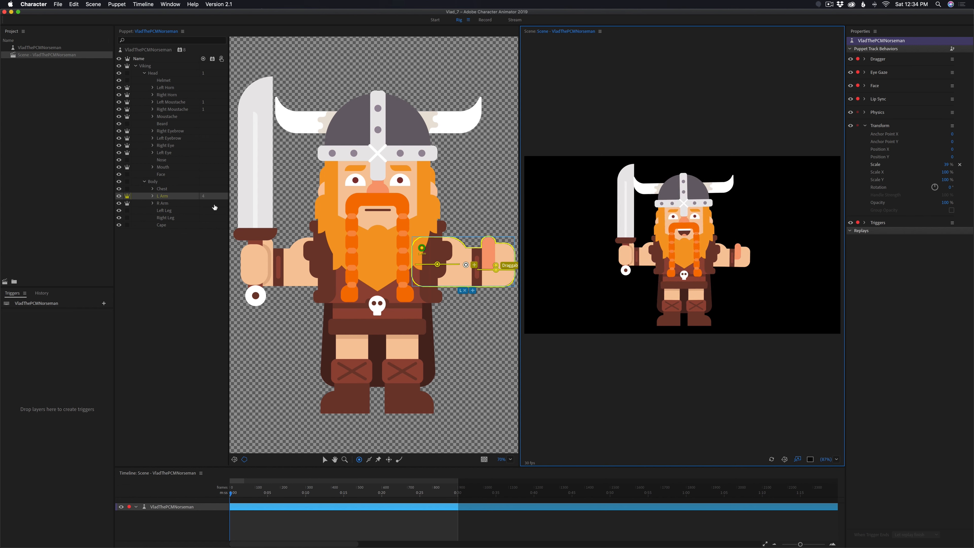
Move the R Arm layer's origin handle to the shoulder joint and add a Draggable handle on the sword hand.
click(168, 203)
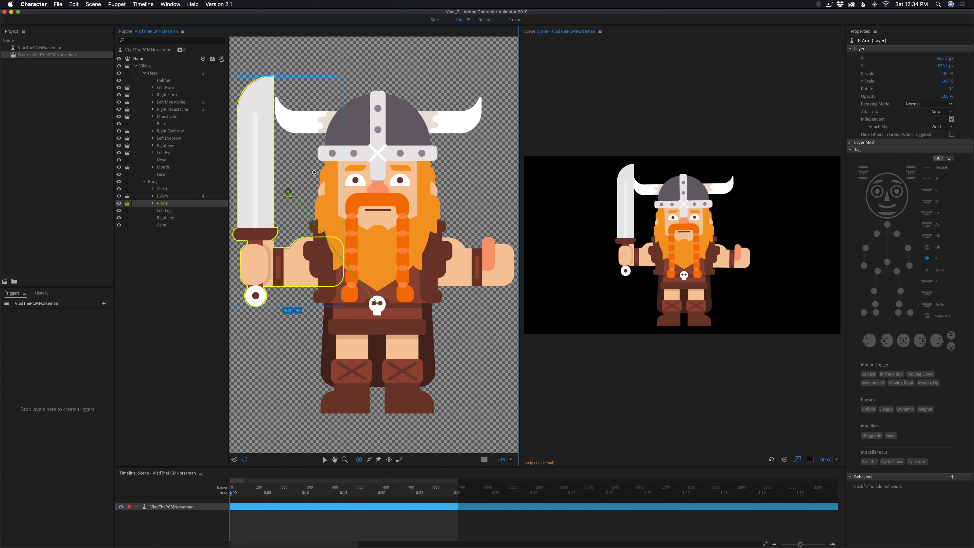
drag(289, 191, 336, 248)
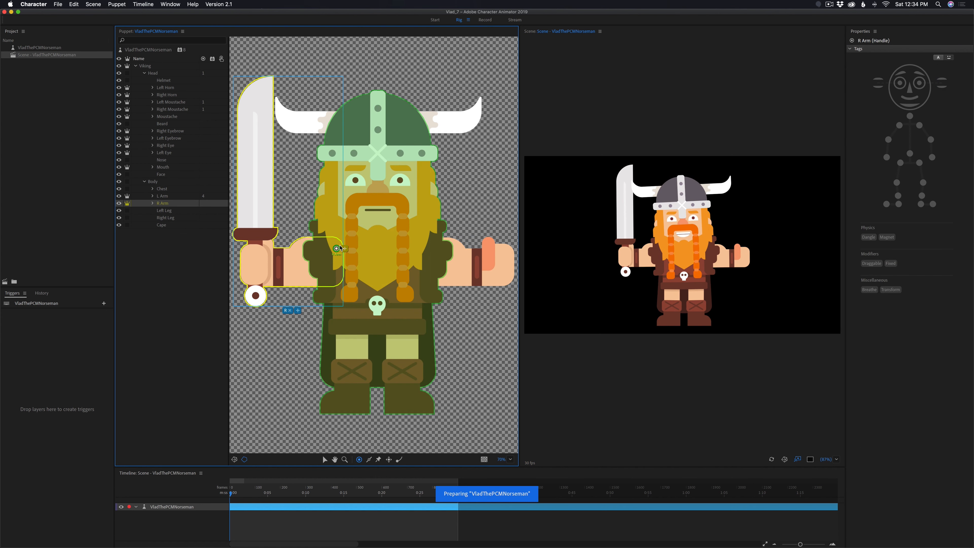
click(389, 460)
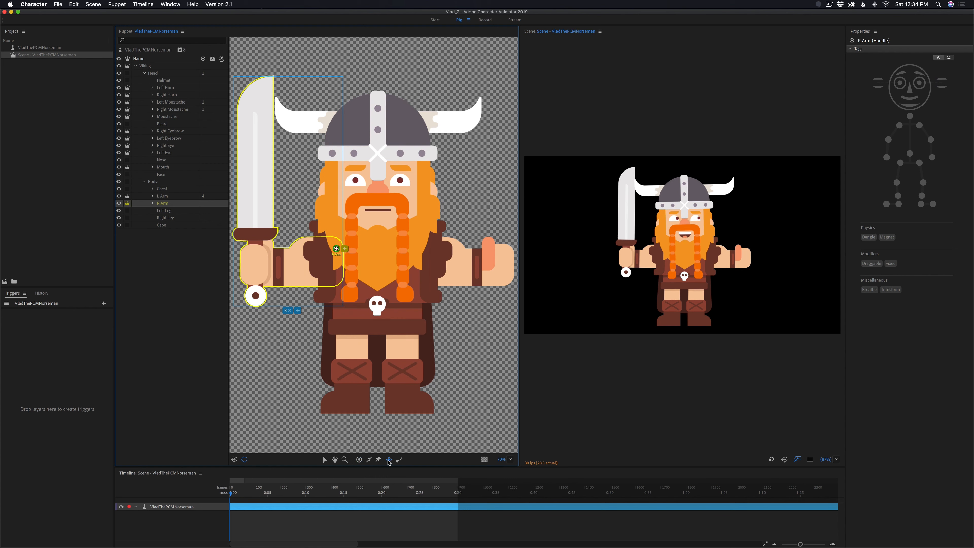
click(255, 264)
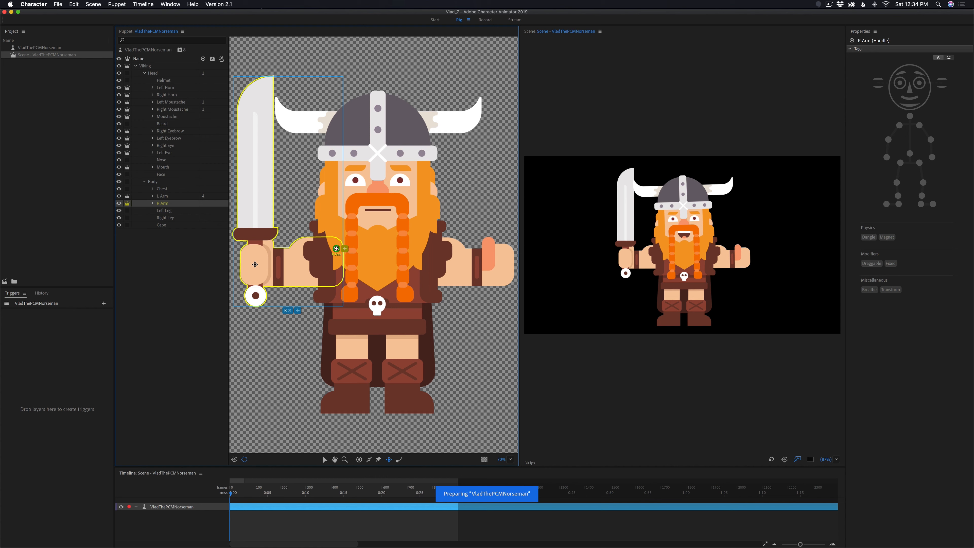
Add sticks along the R Arm's upper arm and across its hand, with a handle at the elbow between them.
click(369, 460)
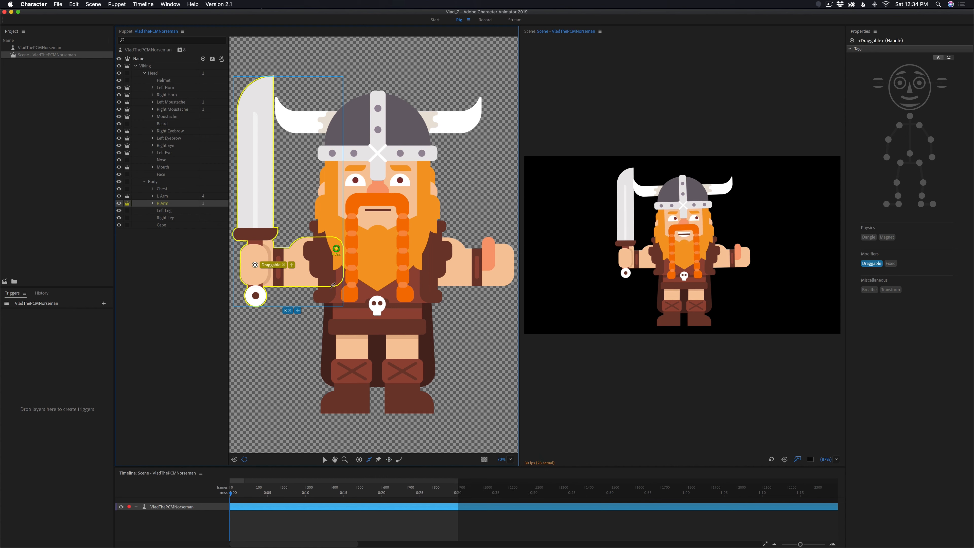
drag(339, 264, 292, 265)
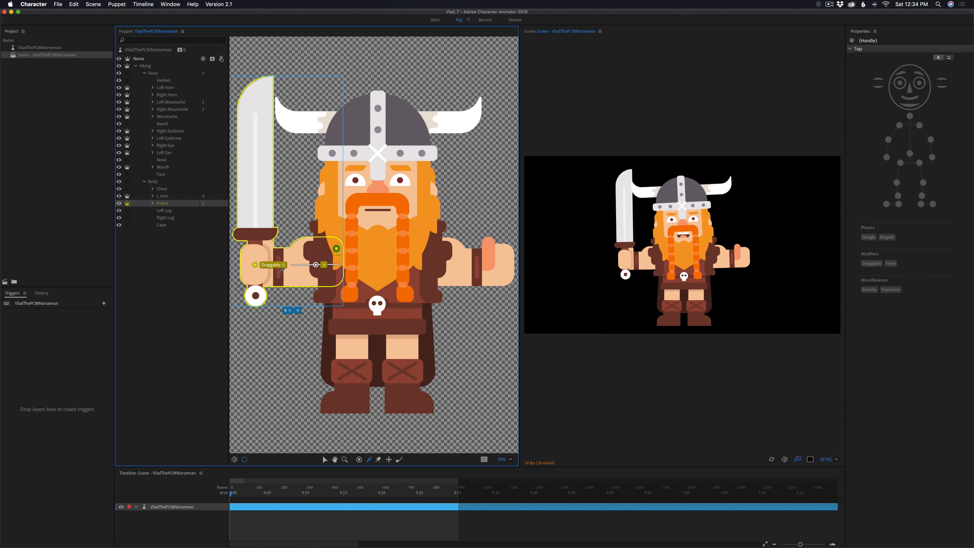
click(261, 271)
click(360, 460)
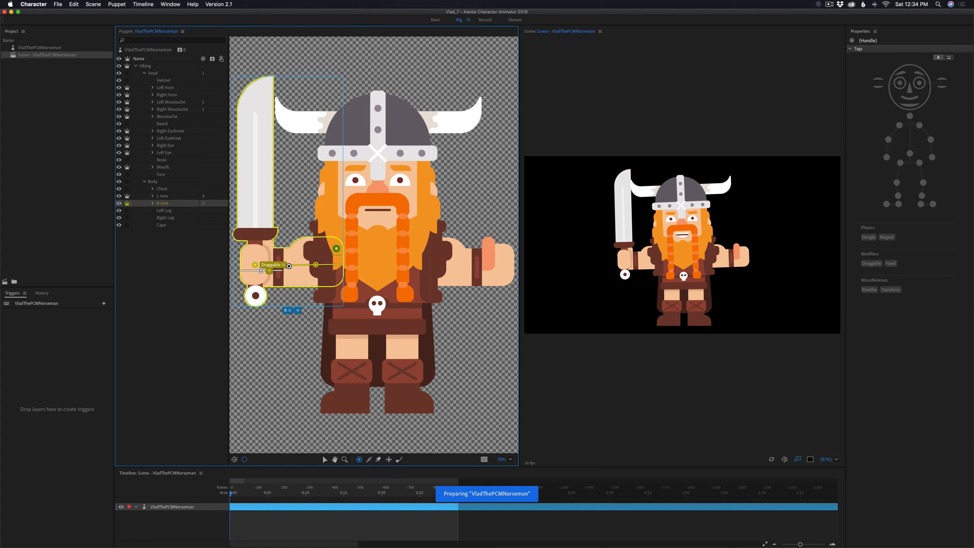
click(297, 267)
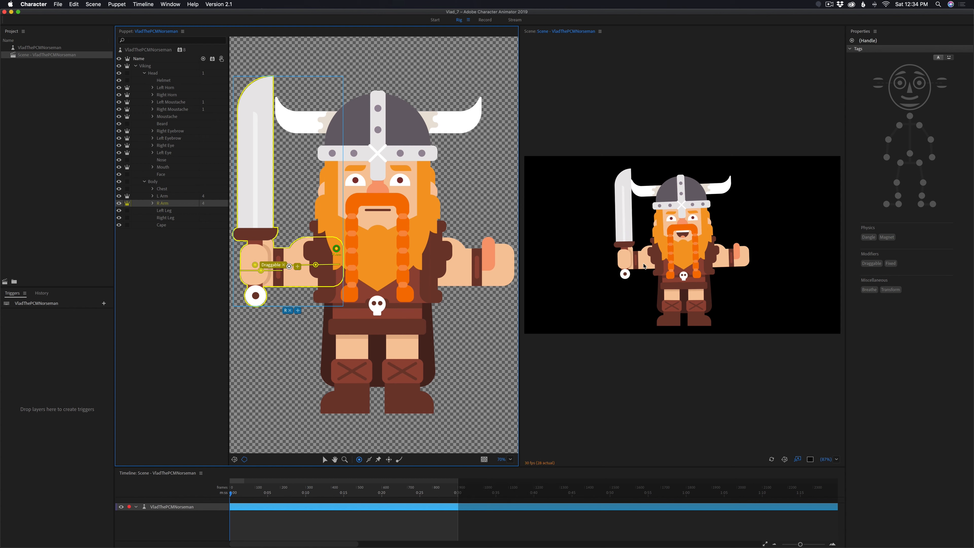
Test the sword arm's movement by pulling the hand around in the scene.
drag(644, 266, 634, 245)
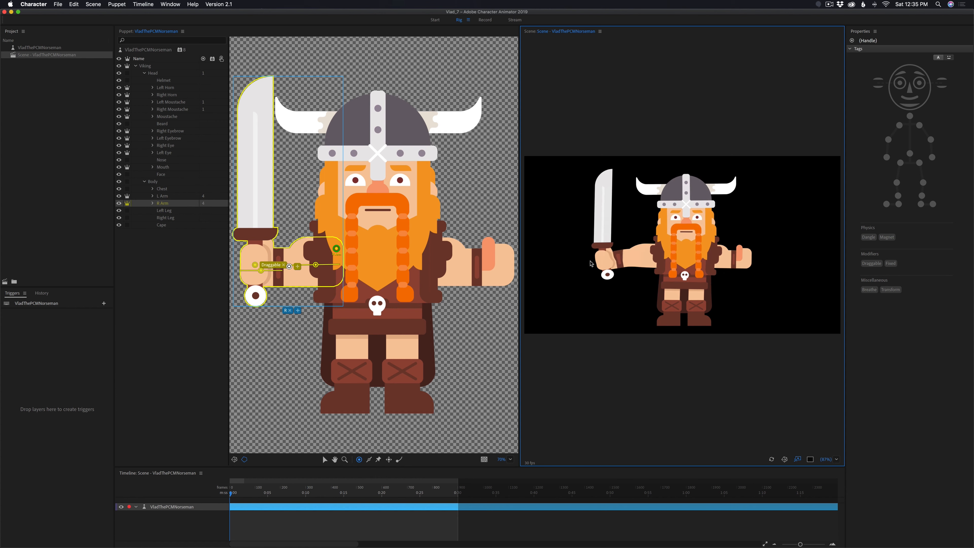
drag(590, 264, 642, 255)
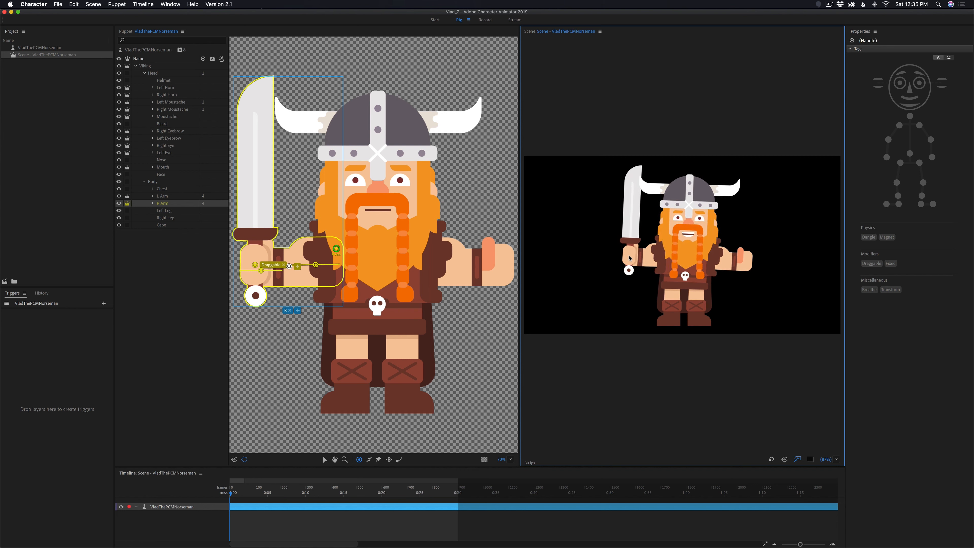
click(630, 257)
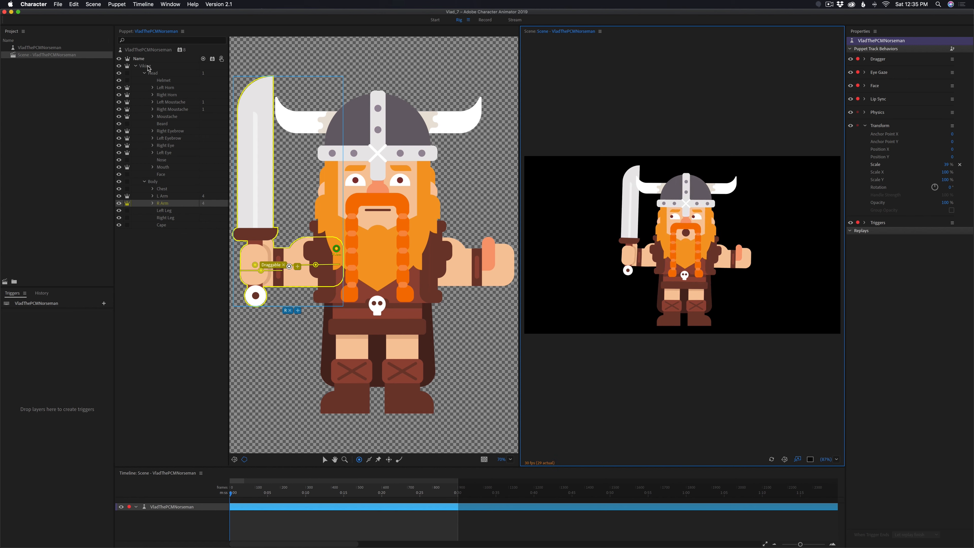
Add the Arm IK behavior to the Viking layer and expand its Handles list.
click(155, 66)
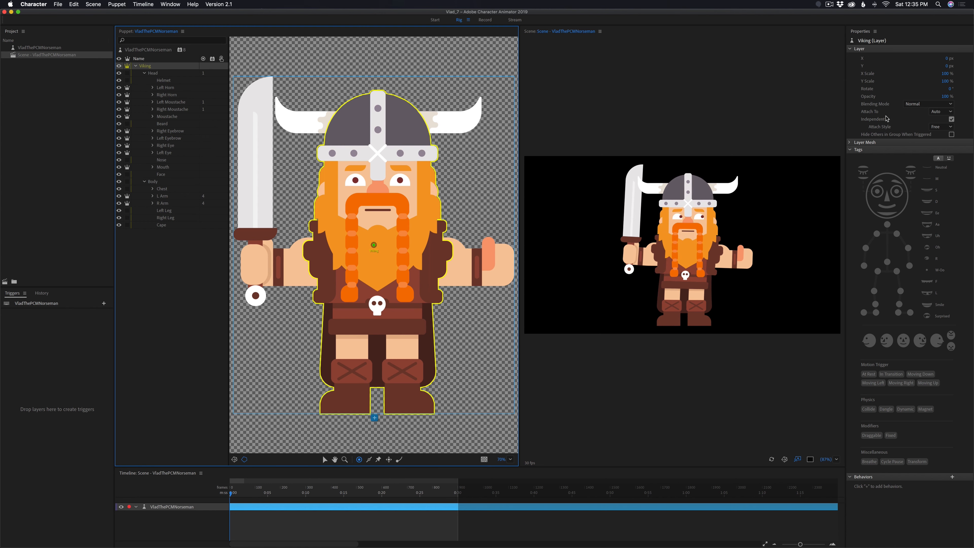
click(952, 477)
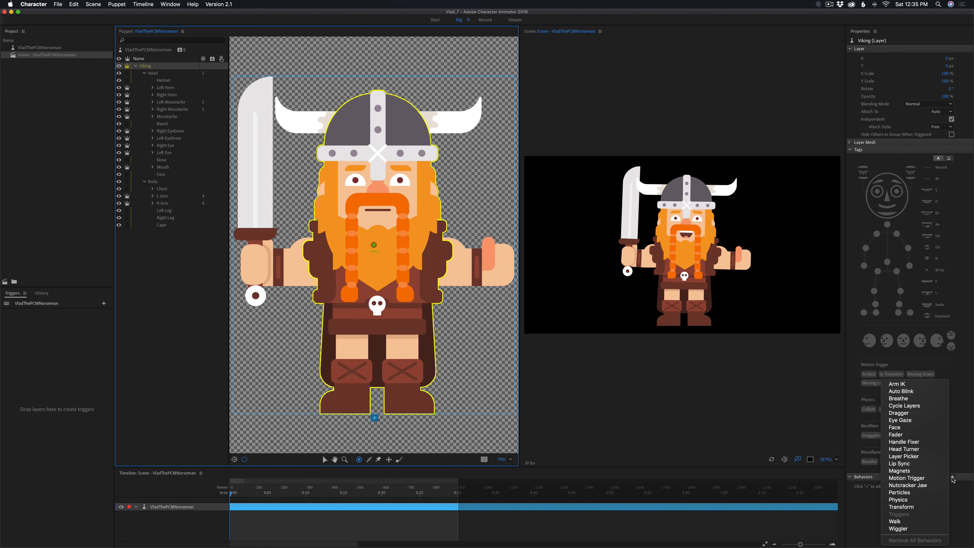
click(896, 384)
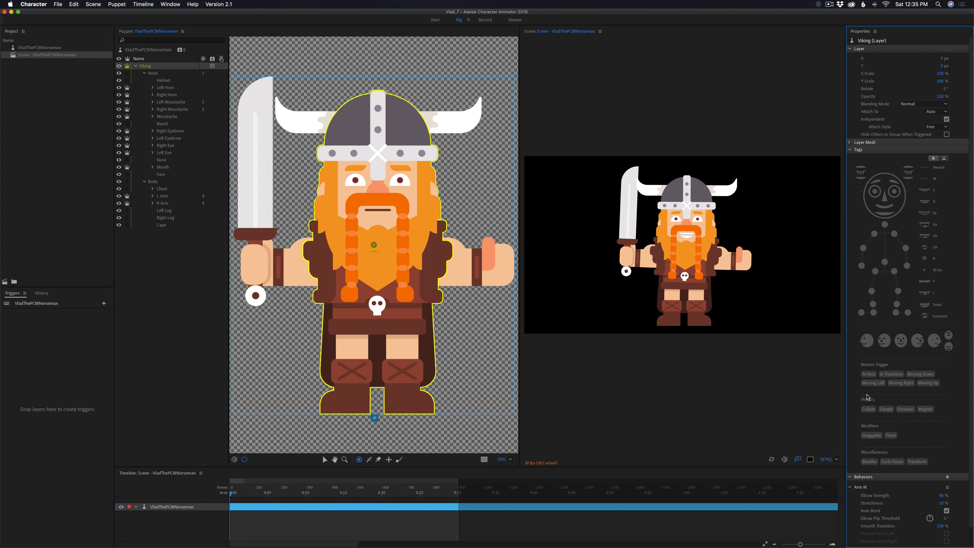
scroll(904, 470, down, 1)
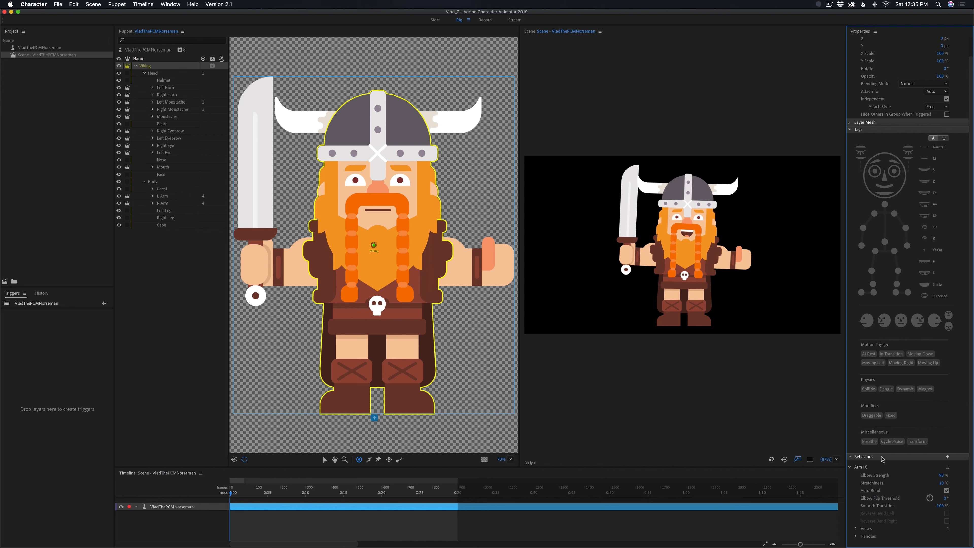
click(855, 536)
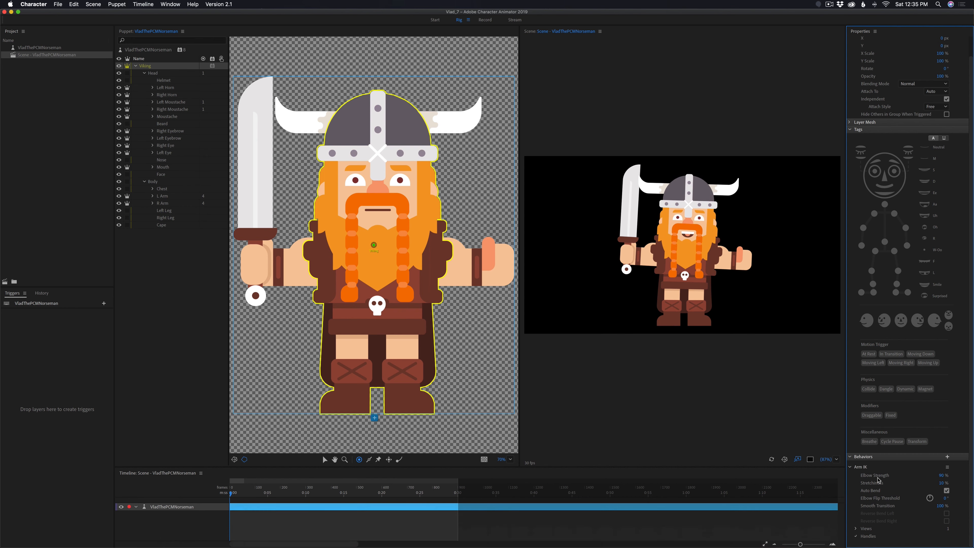
scroll(880, 477, down, 5)
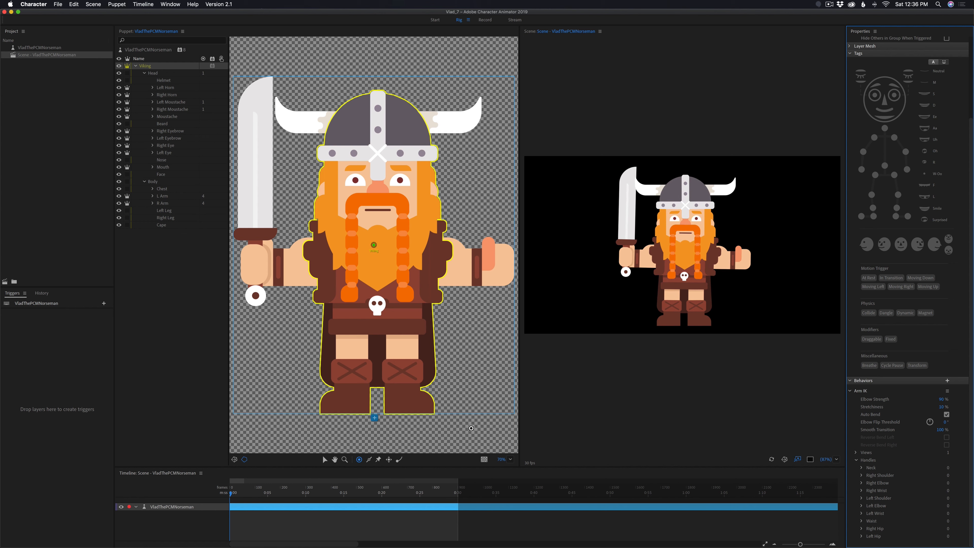
Tag the L Arm layer's shoulder, elbow and hand handles as Left Shoulder, Left Elbow and Left Wrist.
click(164, 196)
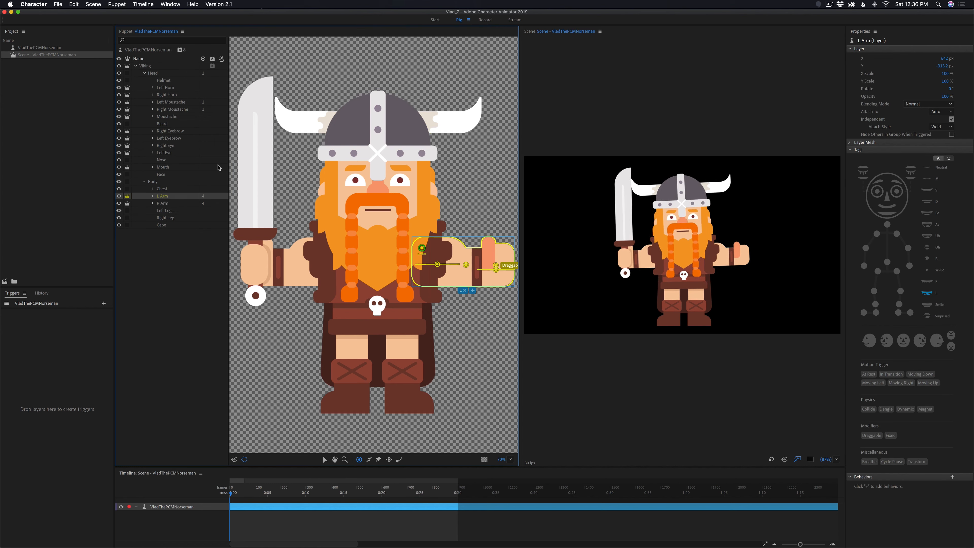
click(421, 249)
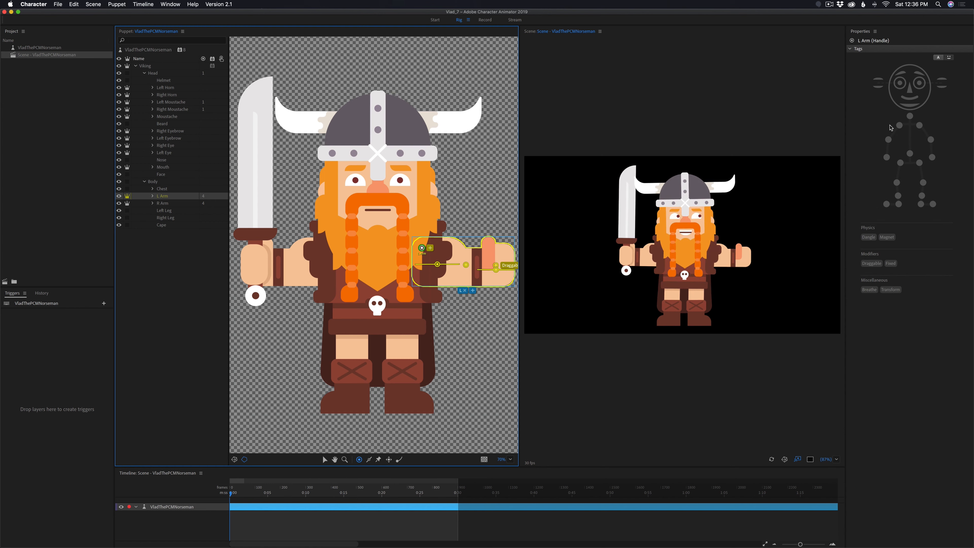
click(919, 126)
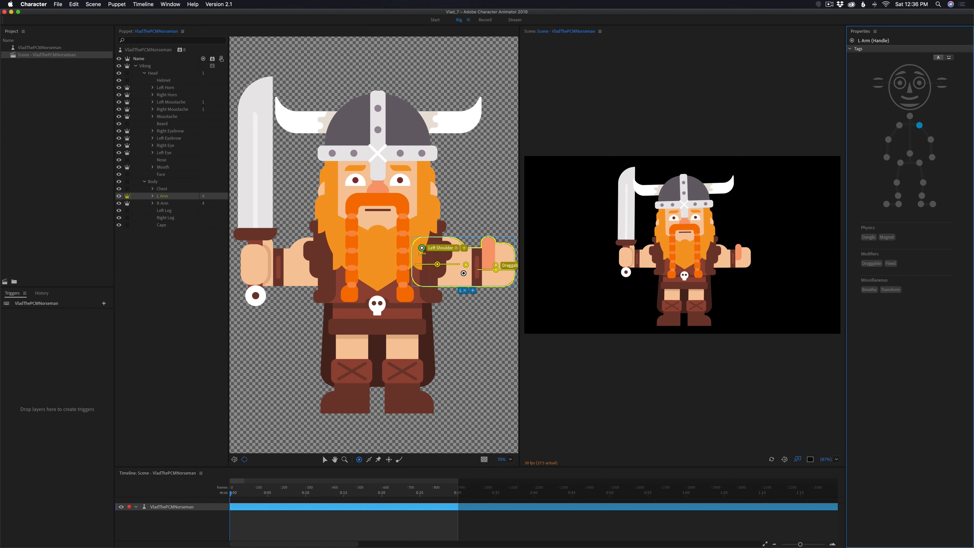
click(467, 266)
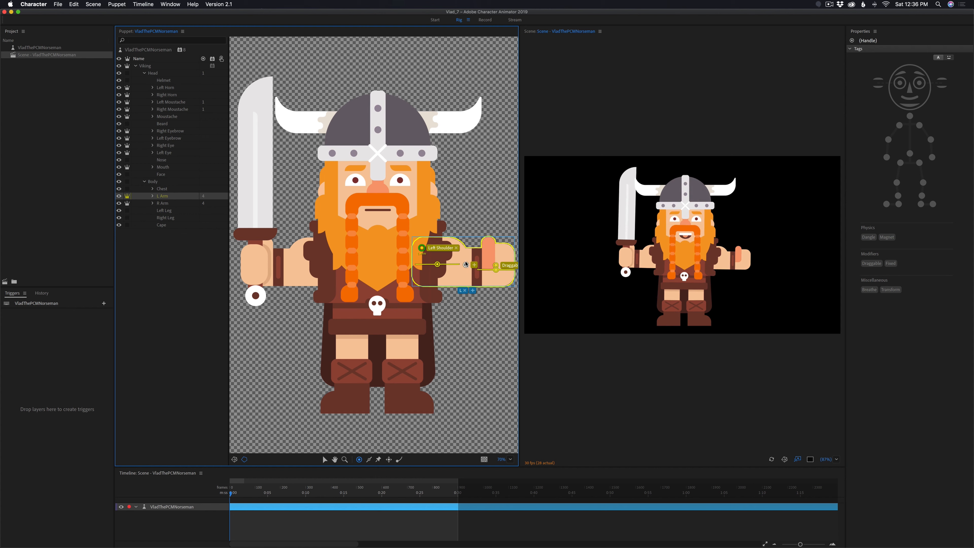
click(931, 139)
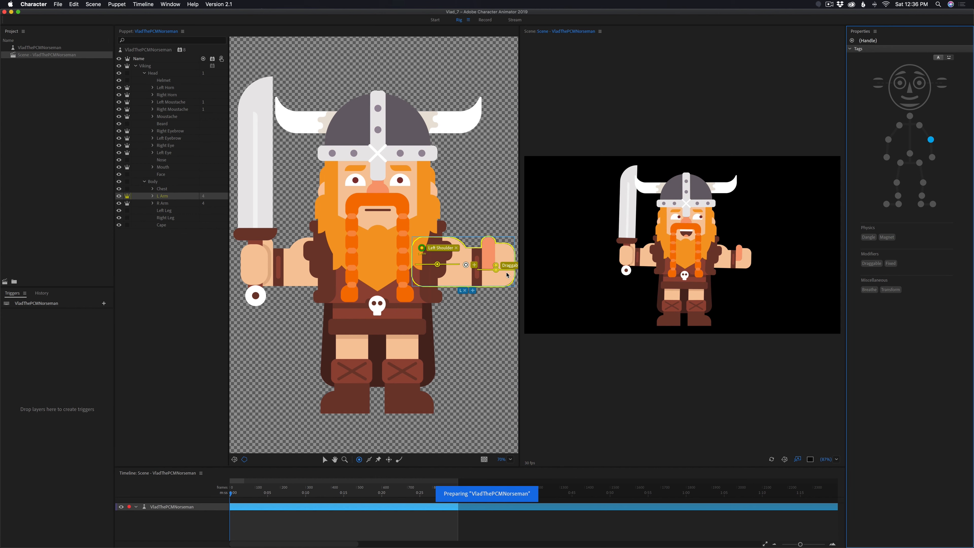
click(496, 266)
click(496, 265)
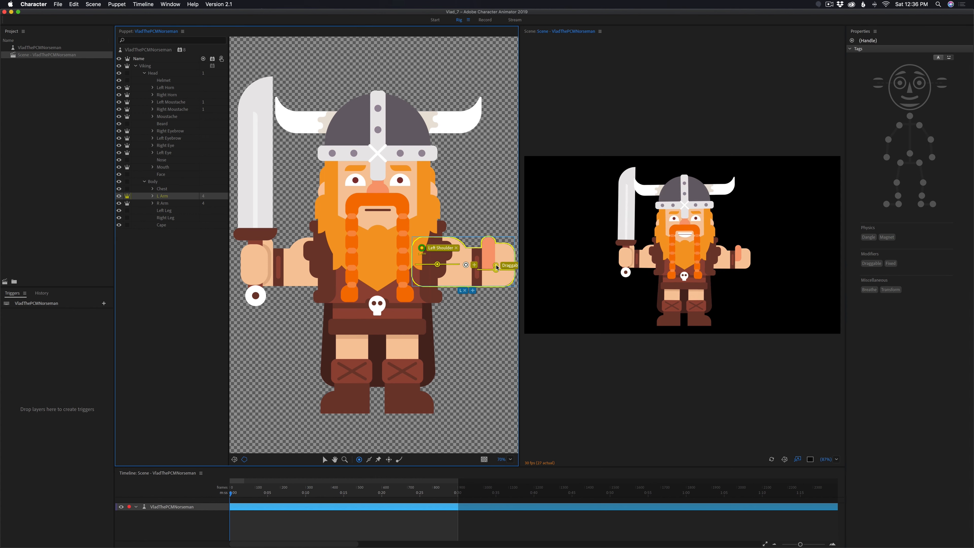
click(932, 158)
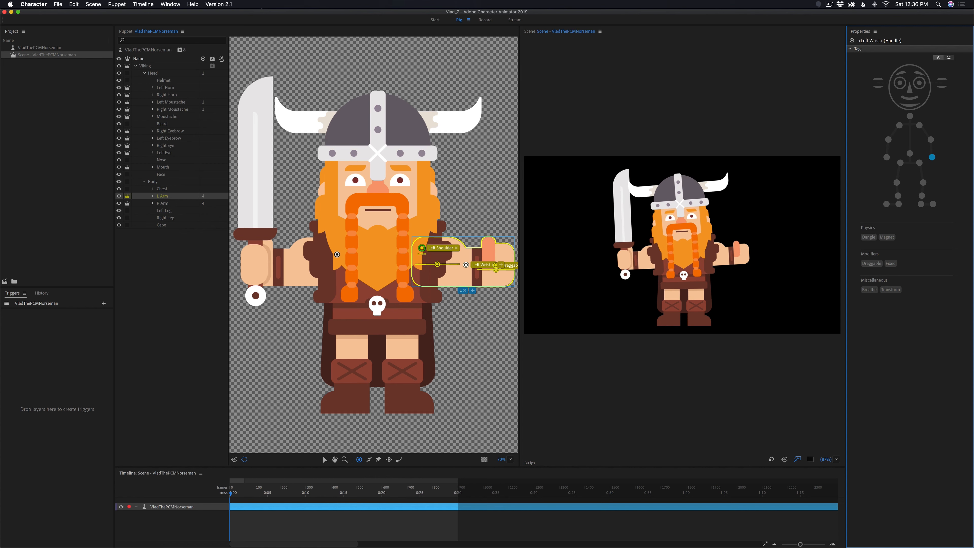
Tag the R Arm layer's shoulder, elbow and sword-hand handles as Right Shoulder, Right Elbow and Right Wrist.
click(169, 204)
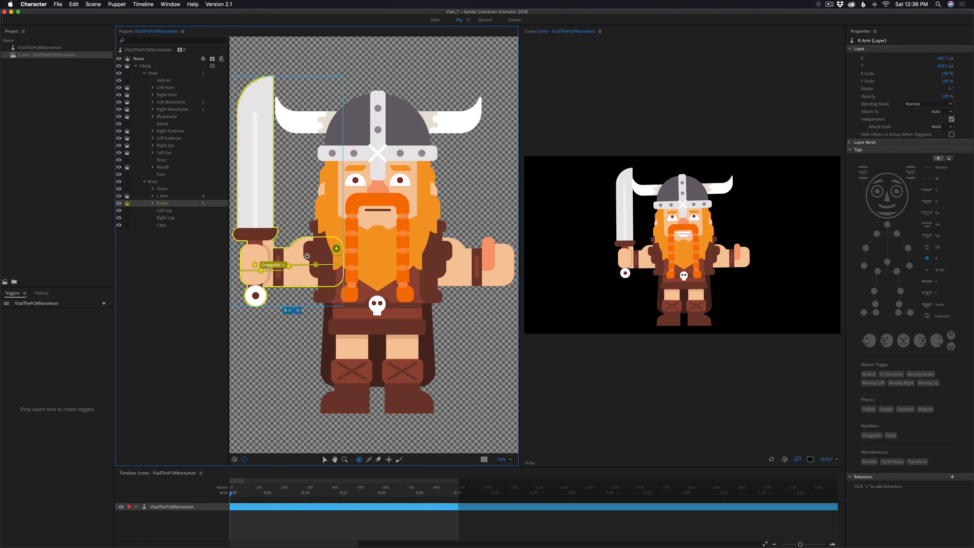
click(337, 249)
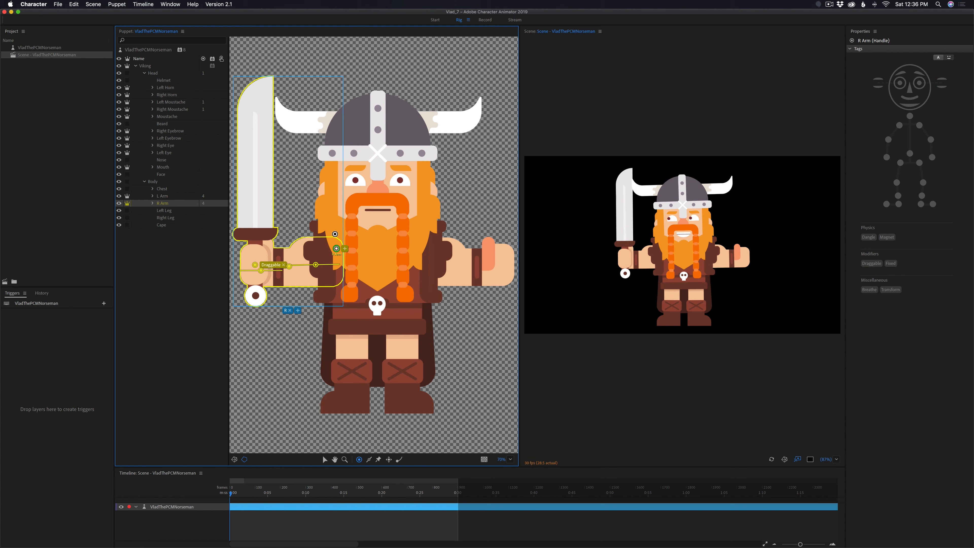
click(900, 126)
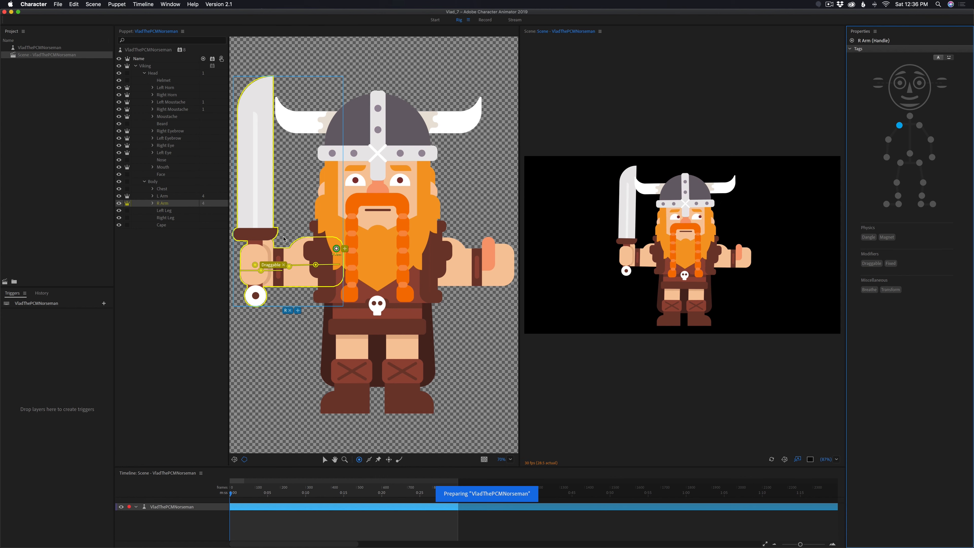
click(289, 266)
click(888, 139)
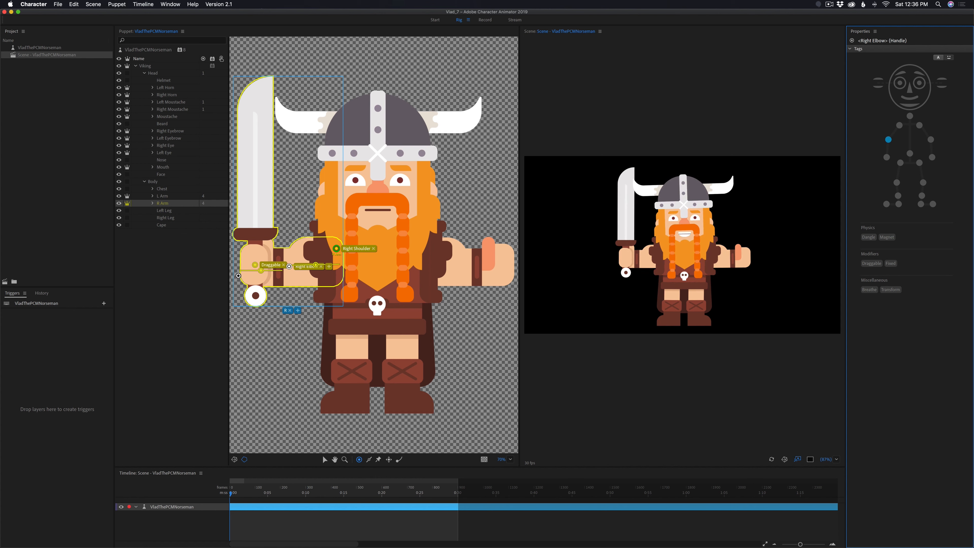
click(255, 266)
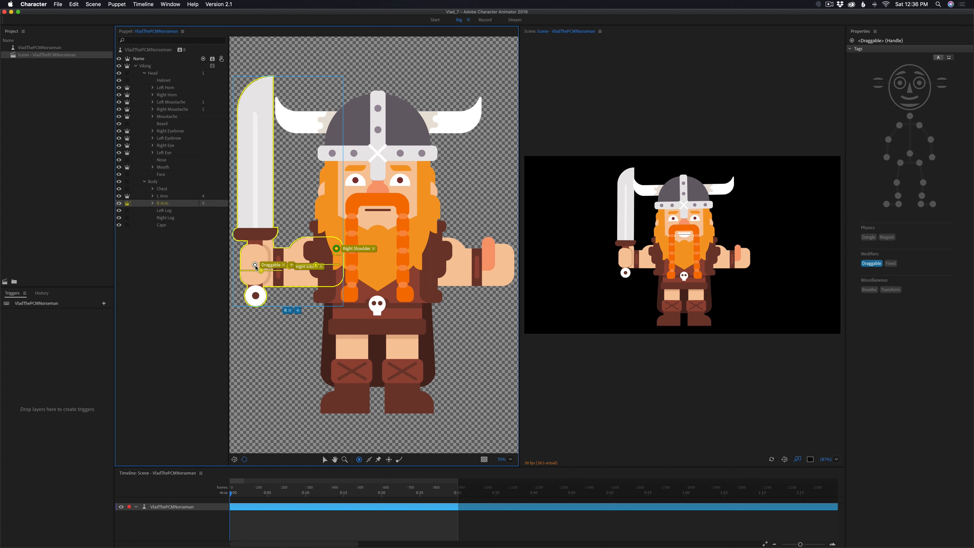
click(887, 158)
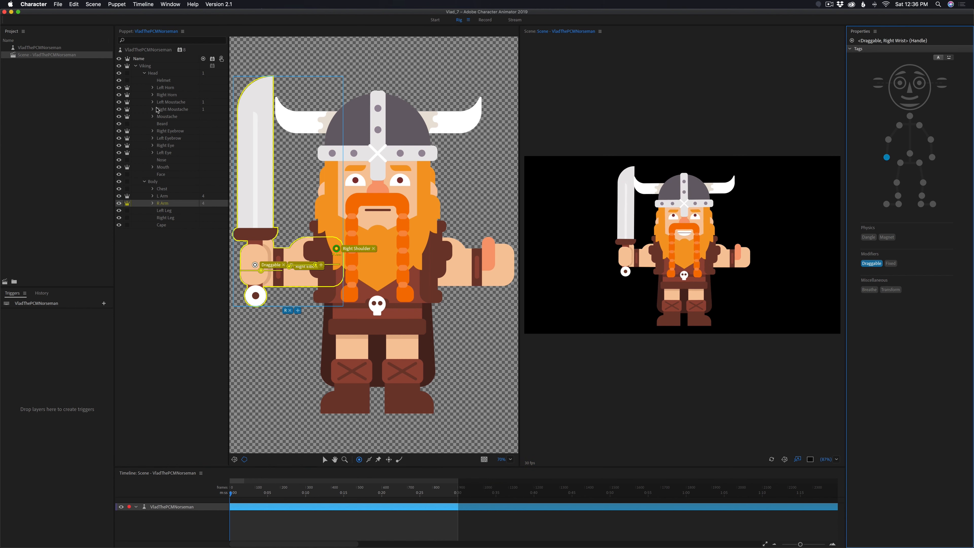
Add the Neck tag to the Head layer's Head handle and check the Arm IK handle list on the Viking layer.
click(161, 73)
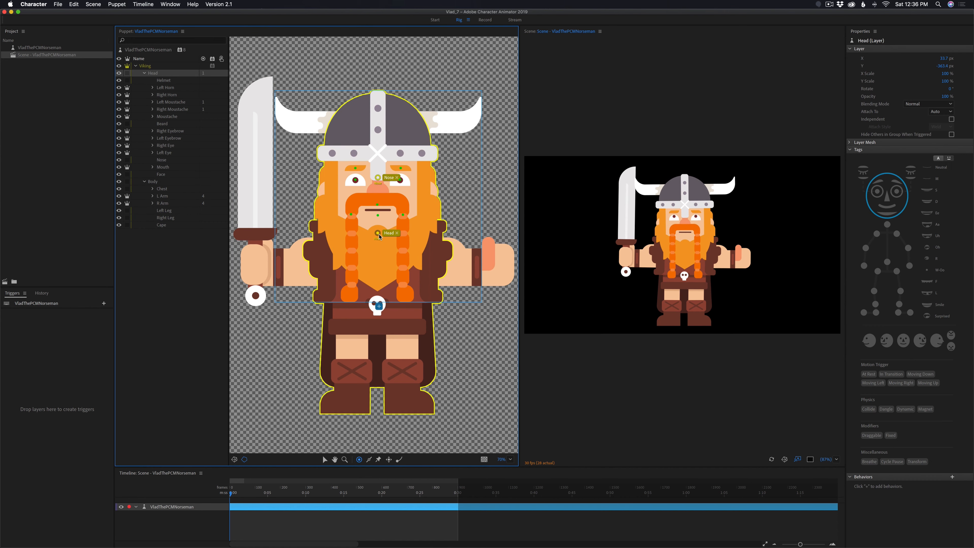
click(378, 234)
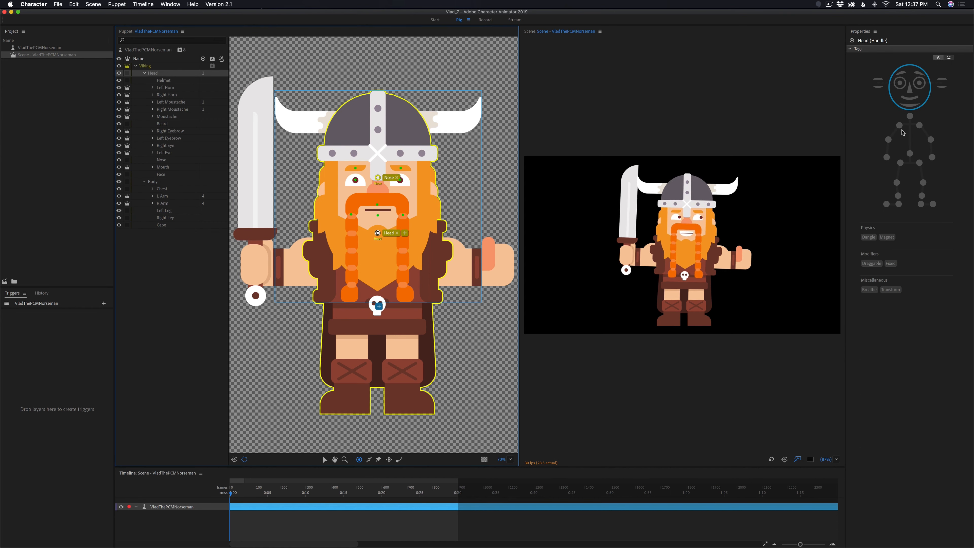
click(911, 116)
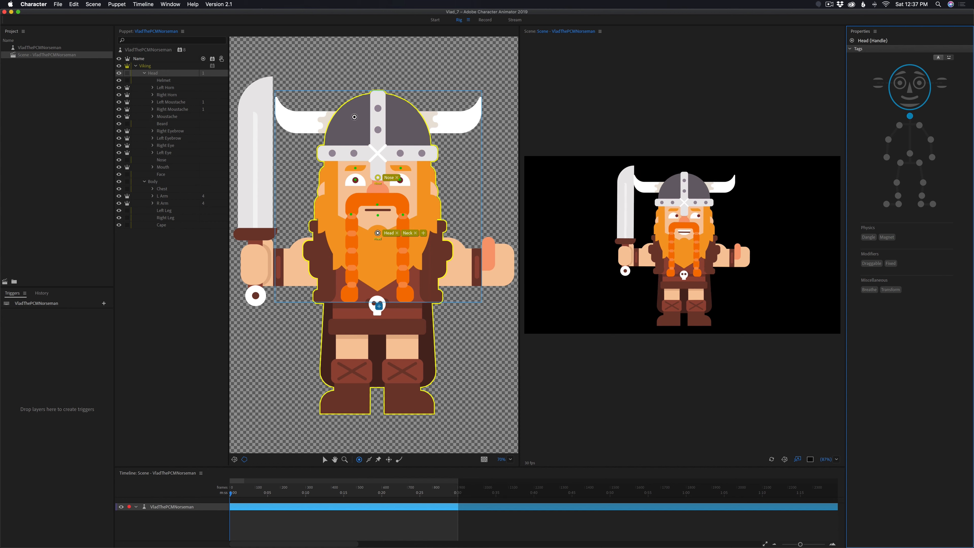
click(148, 67)
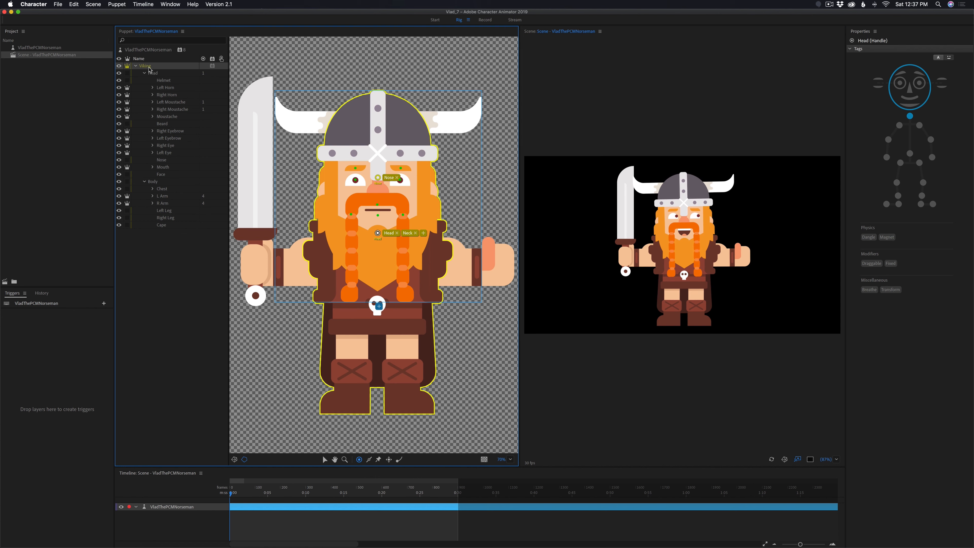
scroll(928, 483, down, 5)
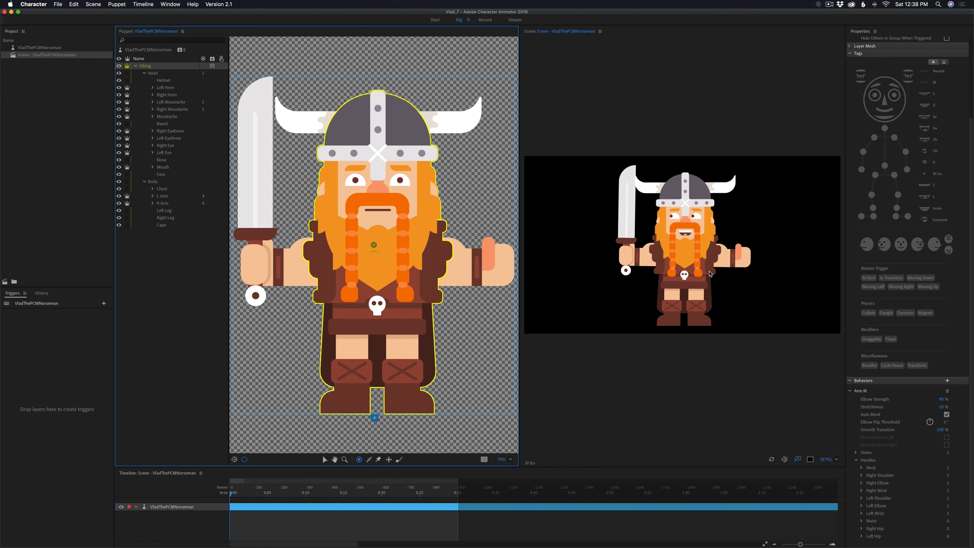
Test the Arm IK bending by pulling the Viking's free hand around in the scene.
click(739, 247)
drag(739, 247, 732, 241)
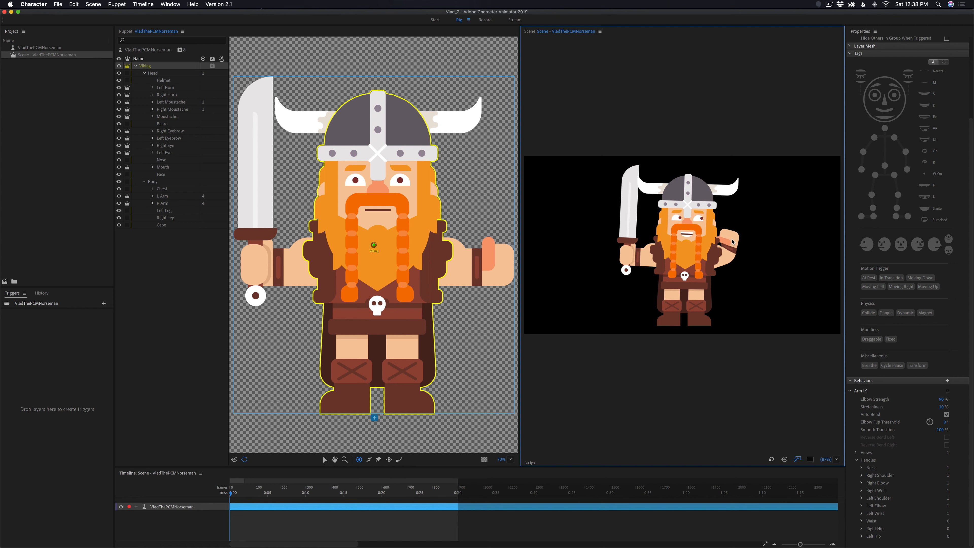
click(715, 262)
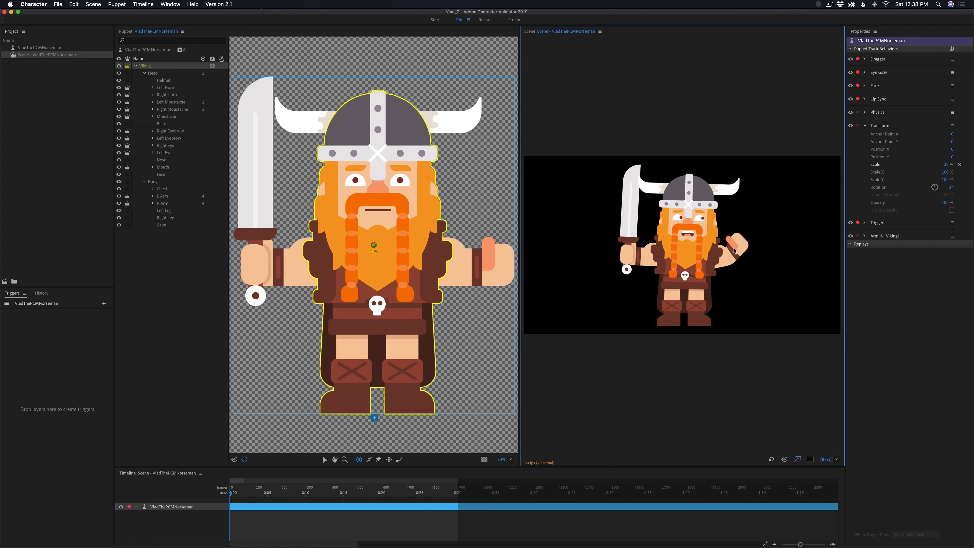
drag(742, 253, 728, 267)
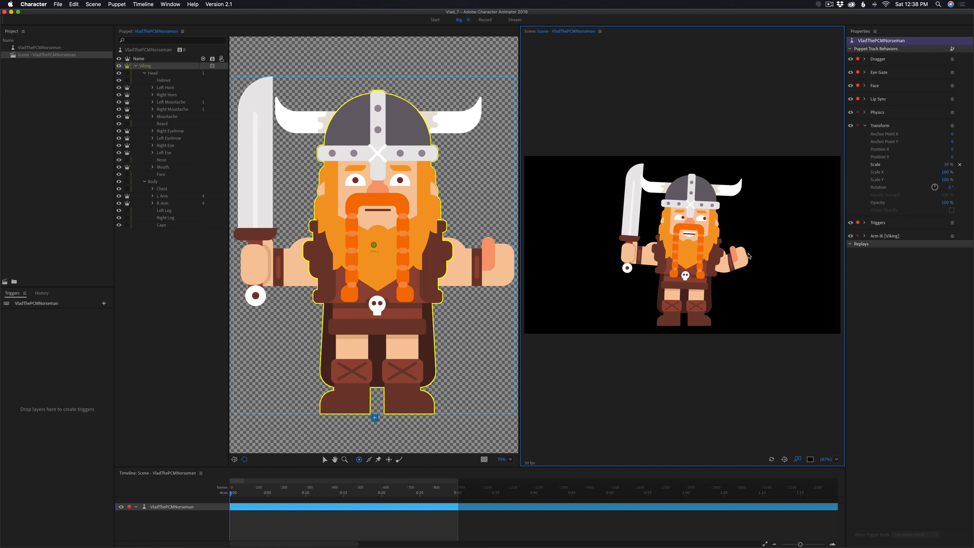
drag(730, 257, 738, 255)
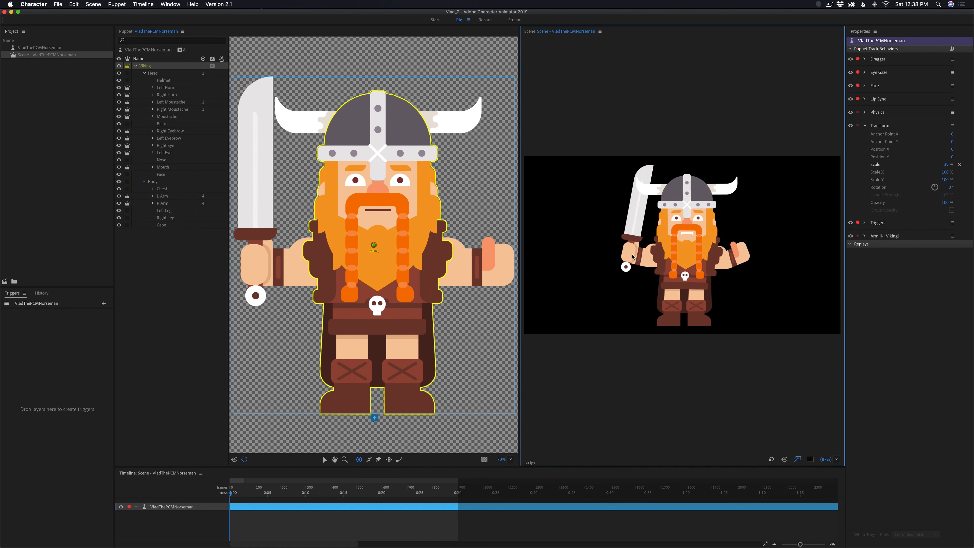
Add a stick to the R Arm layer along the sword from blade tip to hilt, and test the sword hand in the scene.
click(161, 204)
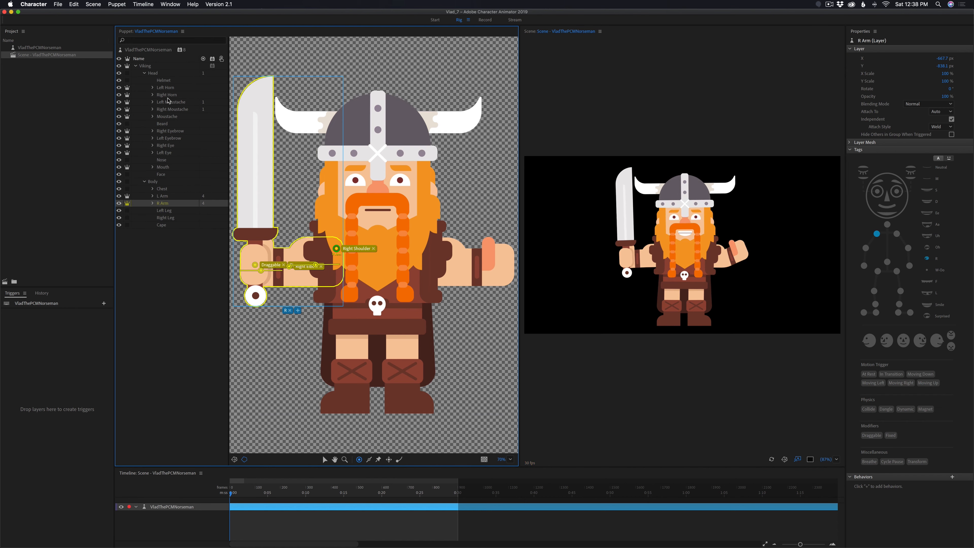
click(369, 460)
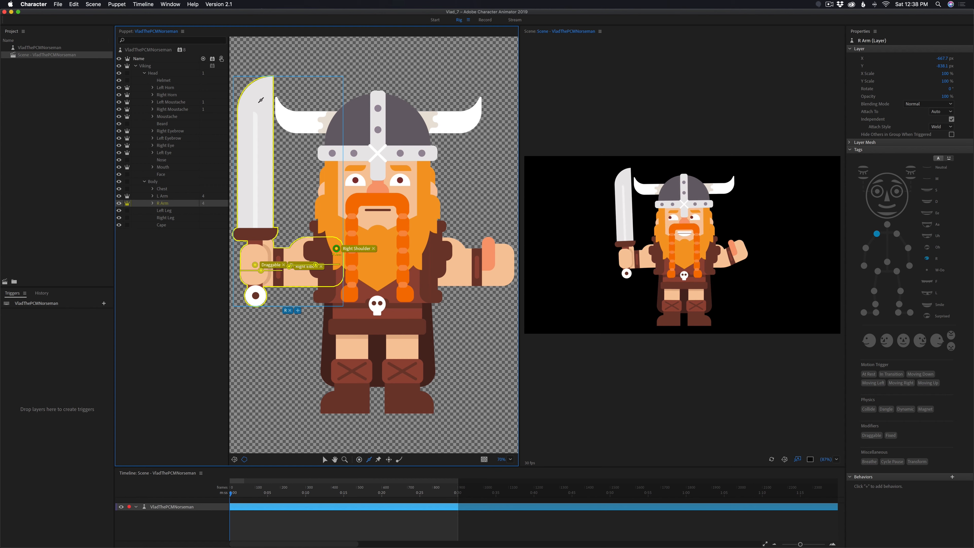
drag(259, 81, 257, 249)
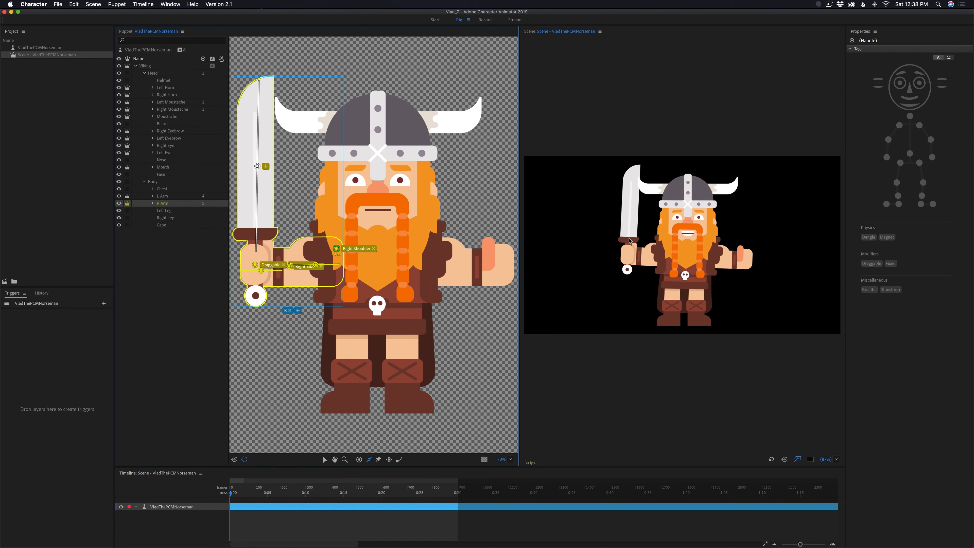
drag(636, 235, 633, 243)
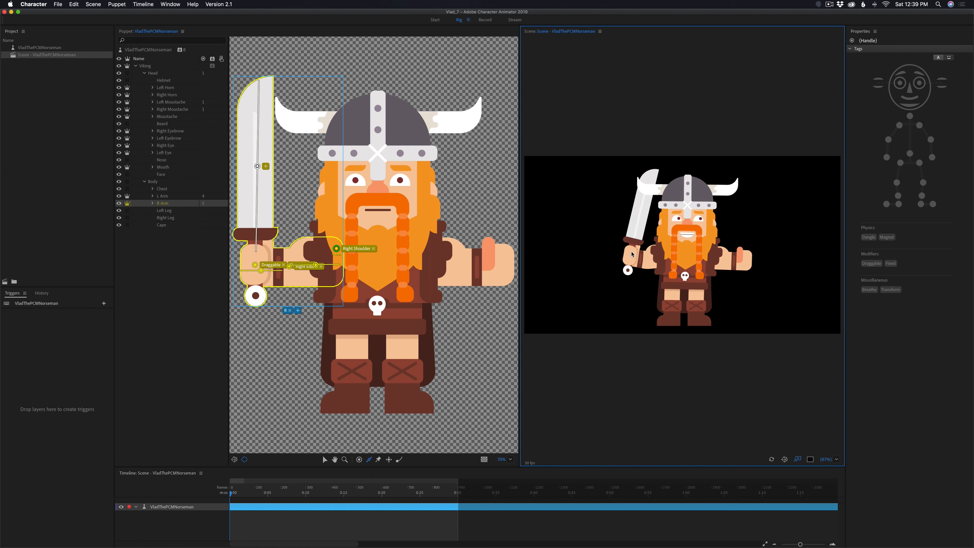
click(628, 258)
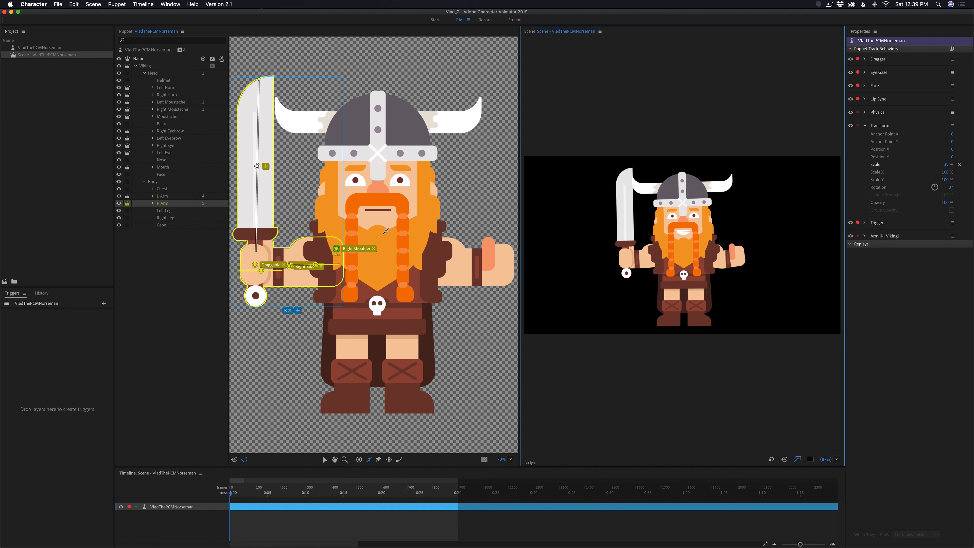
Remove the Breathe tag from the Chest layer's handle and apply the Breathe tag to the layer again.
click(163, 189)
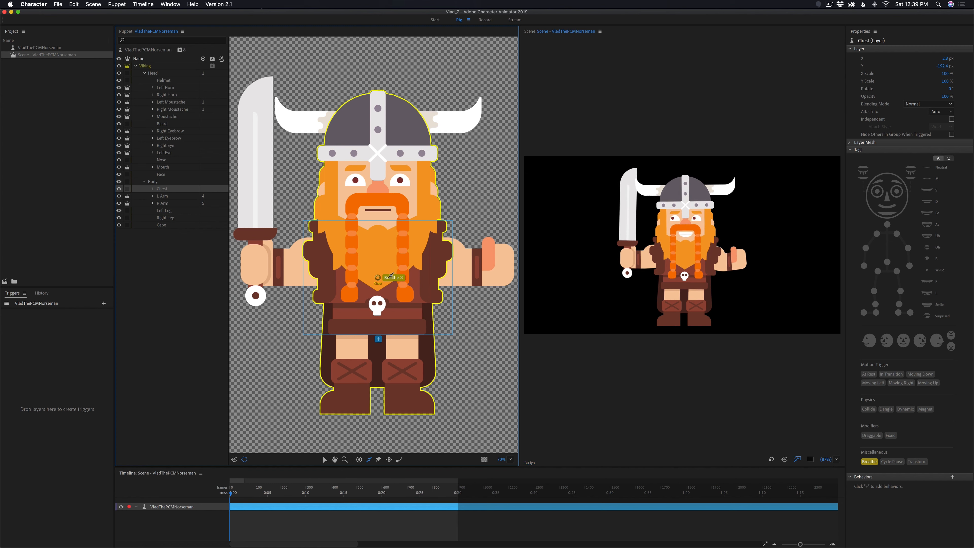
click(401, 277)
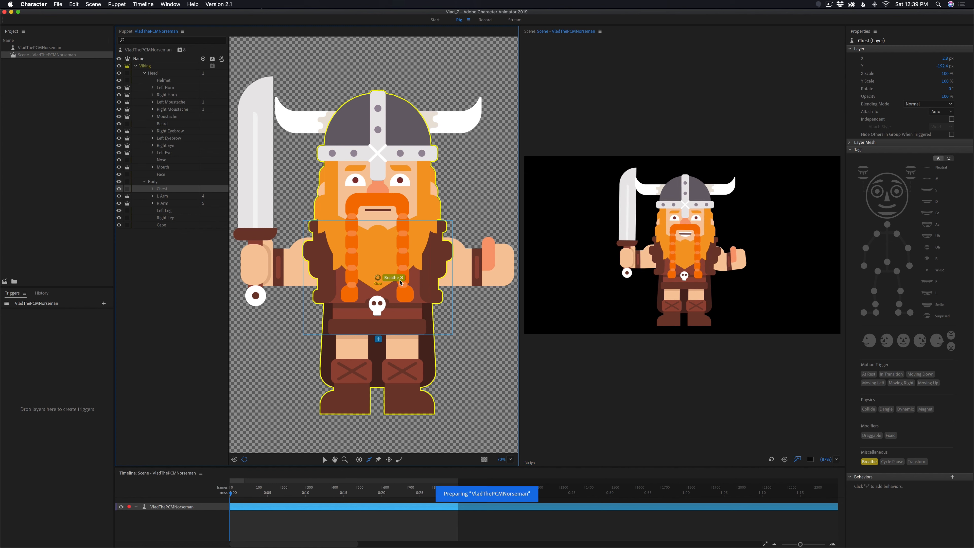
click(403, 277)
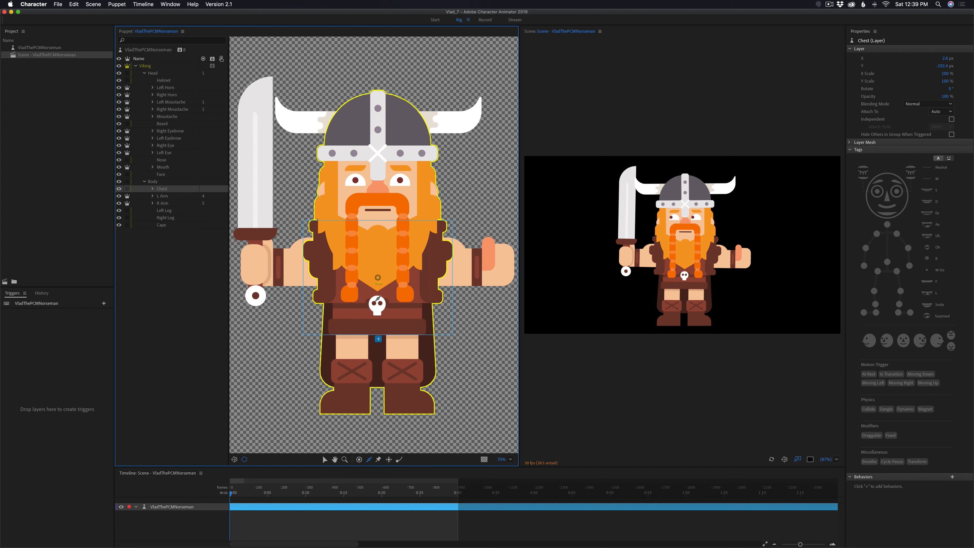
click(378, 339)
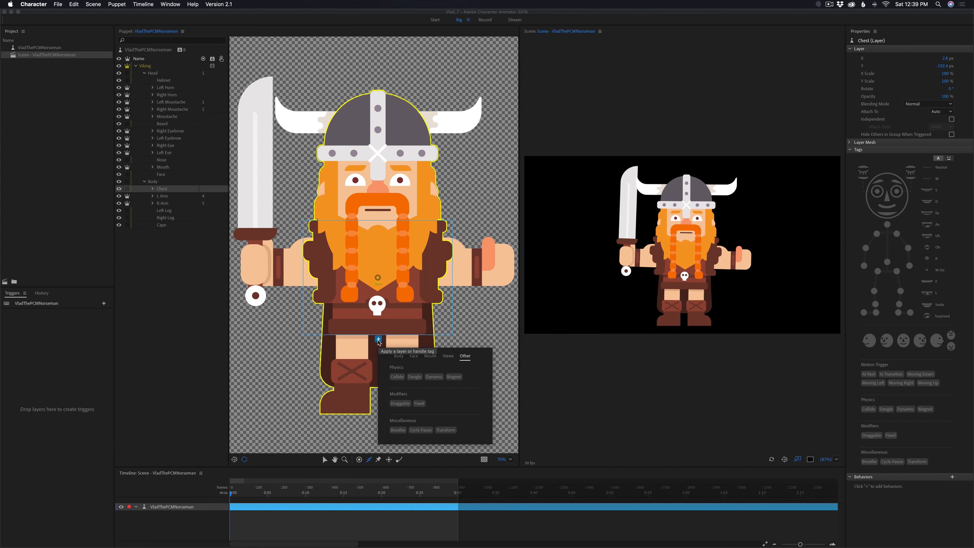
click(398, 430)
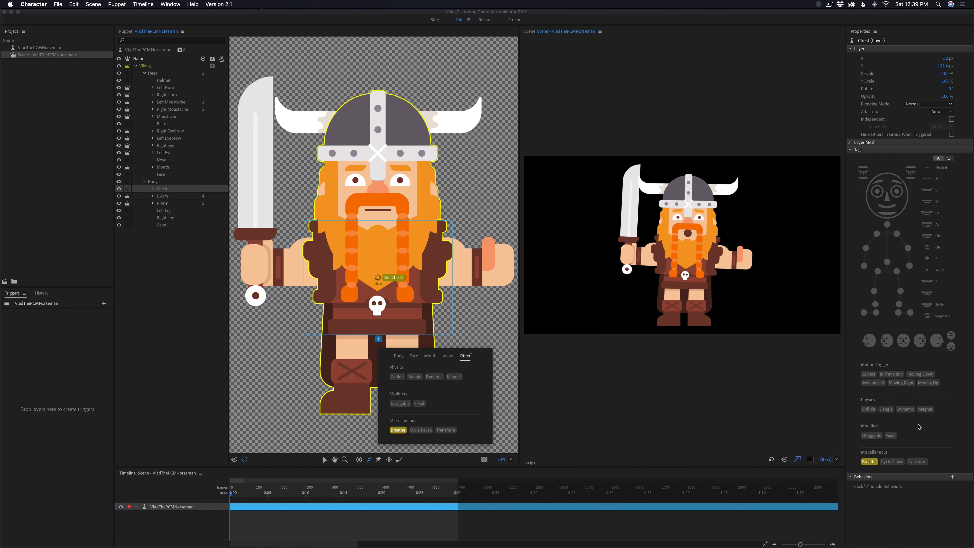
Add the Breathe behavior to the Chest layer and move its Breathe handle up to the middle of the chest.
click(953, 477)
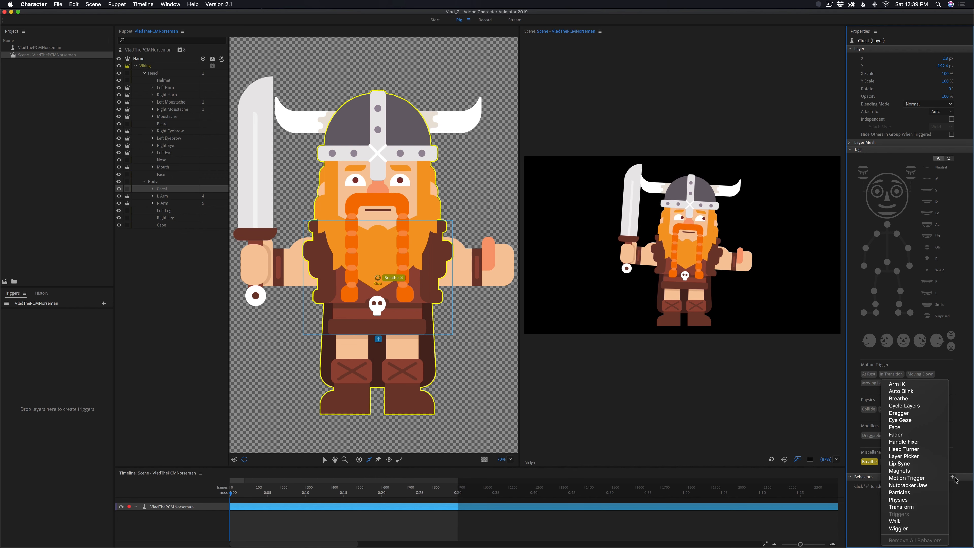
click(896, 399)
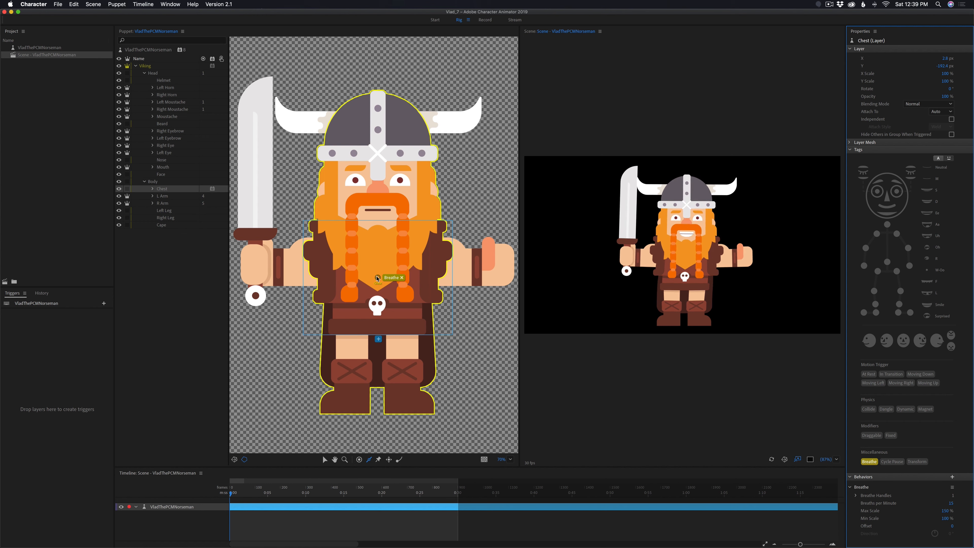
drag(377, 277, 376, 254)
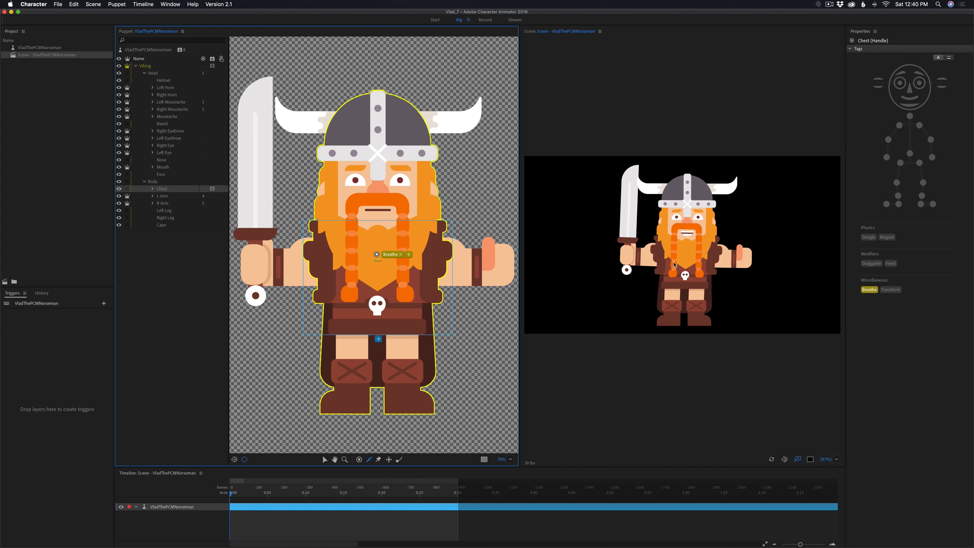
Set the Chest layer's Breathe Max Scale to 106% and change its Breaths per Minute.
click(169, 189)
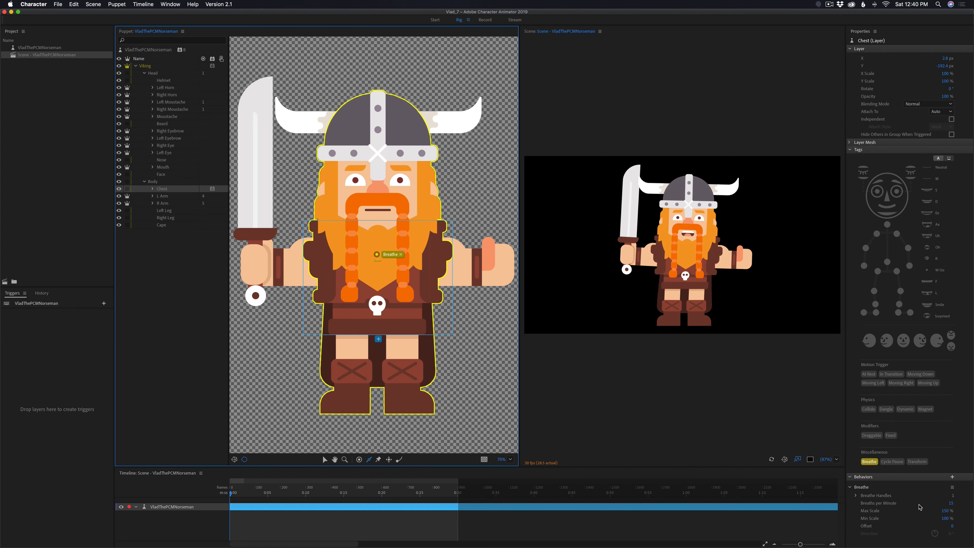
drag(945, 510, 929, 513)
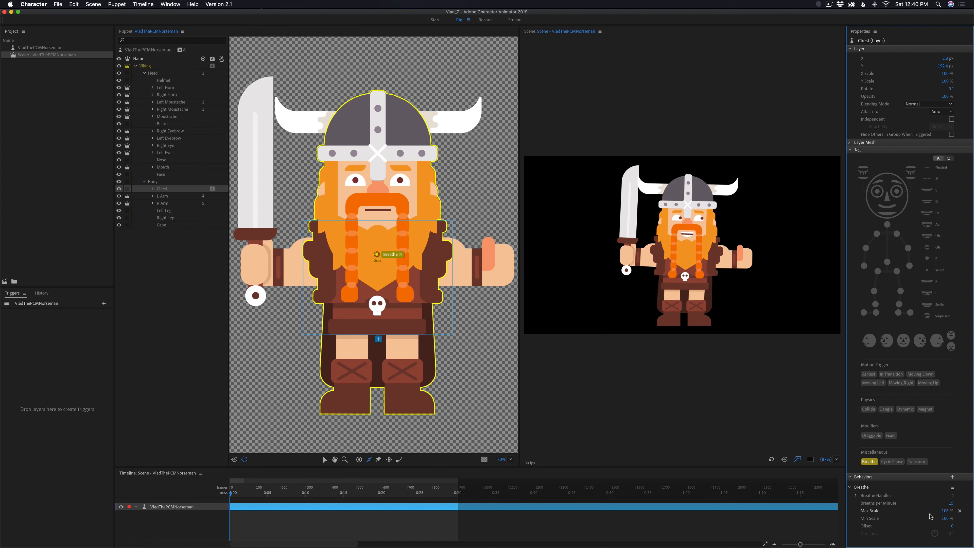
click(951, 503)
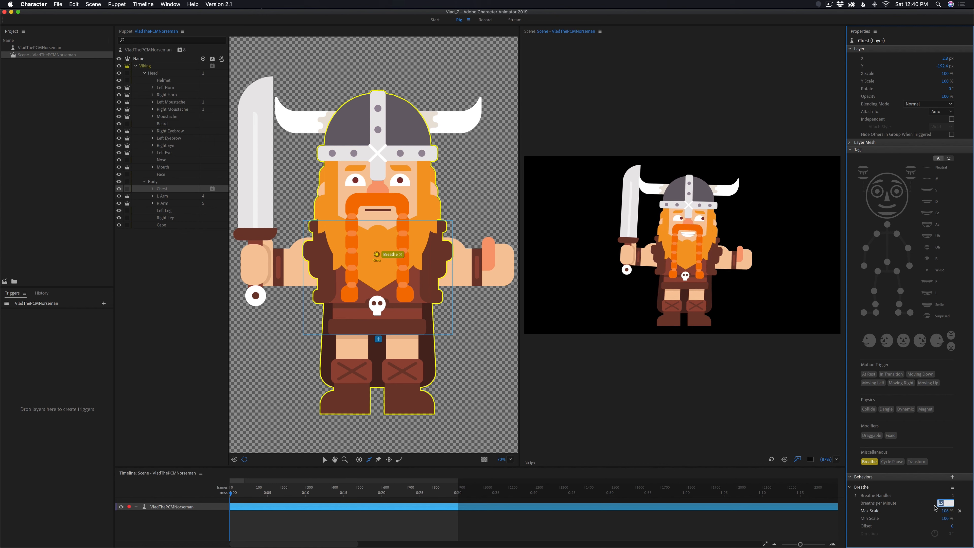
text(5)
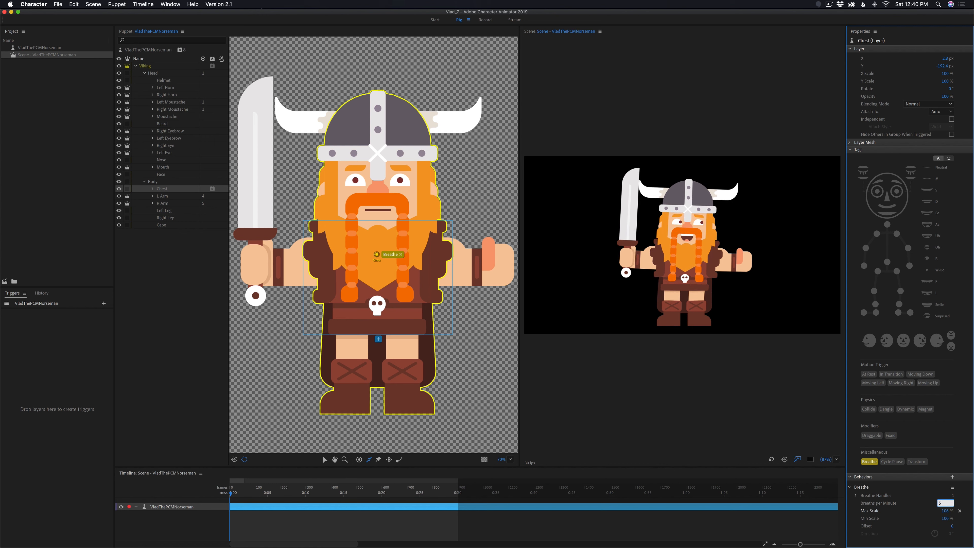
click(933, 506)
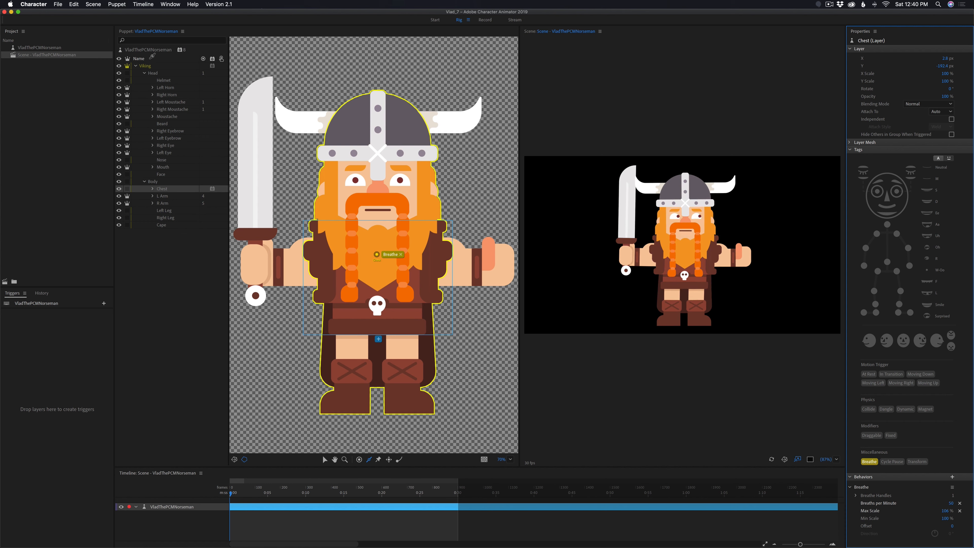
Select the Viking layer and collapse its Tags and Behaviors properties.
click(148, 66)
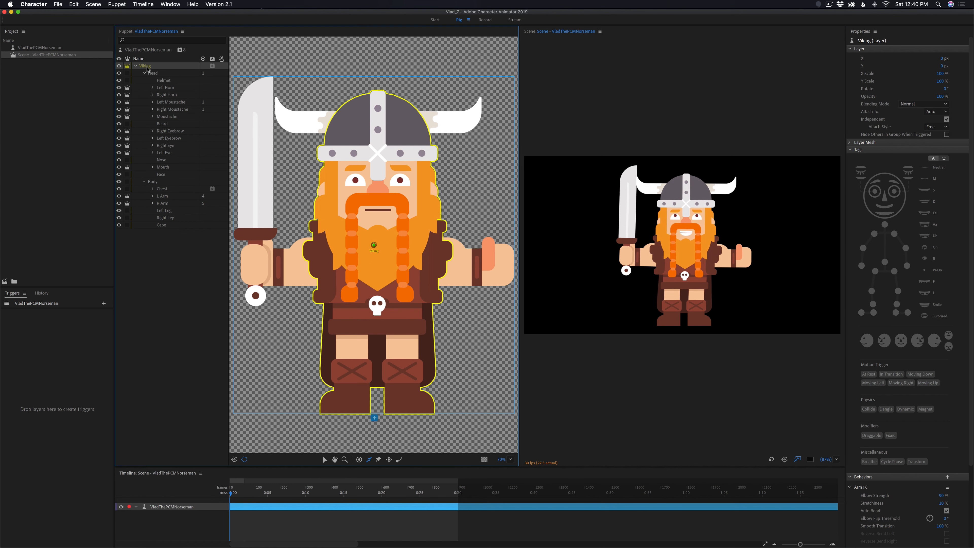
click(849, 150)
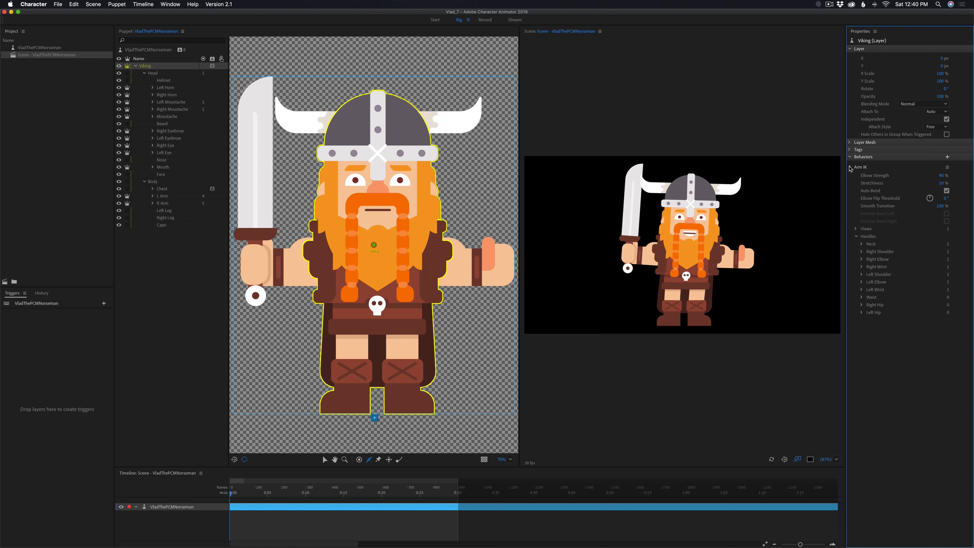
click(851, 158)
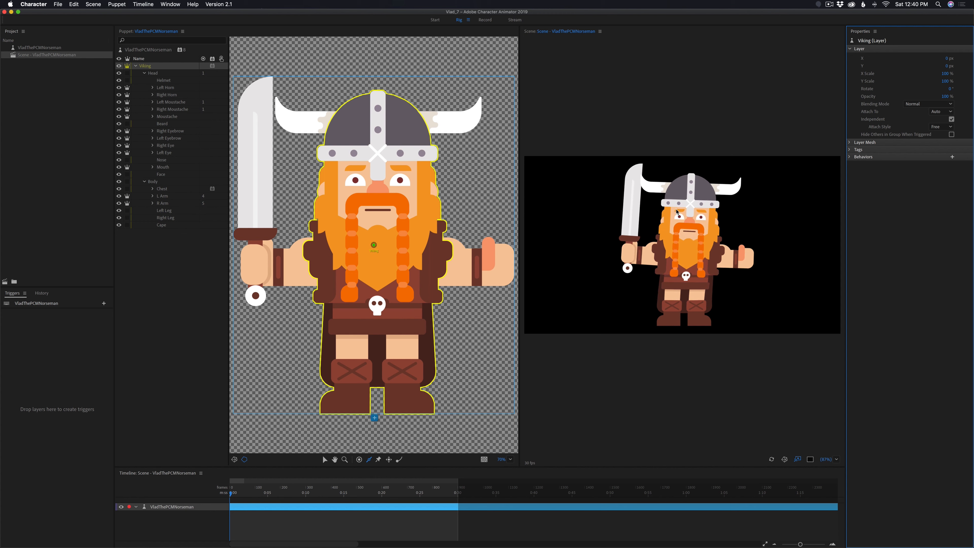
In the scene puppet's Physics behavior, set Wind Strength to about 13%, Wind Direction to about 79° and Wind Variation to about 50%.
click(686, 222)
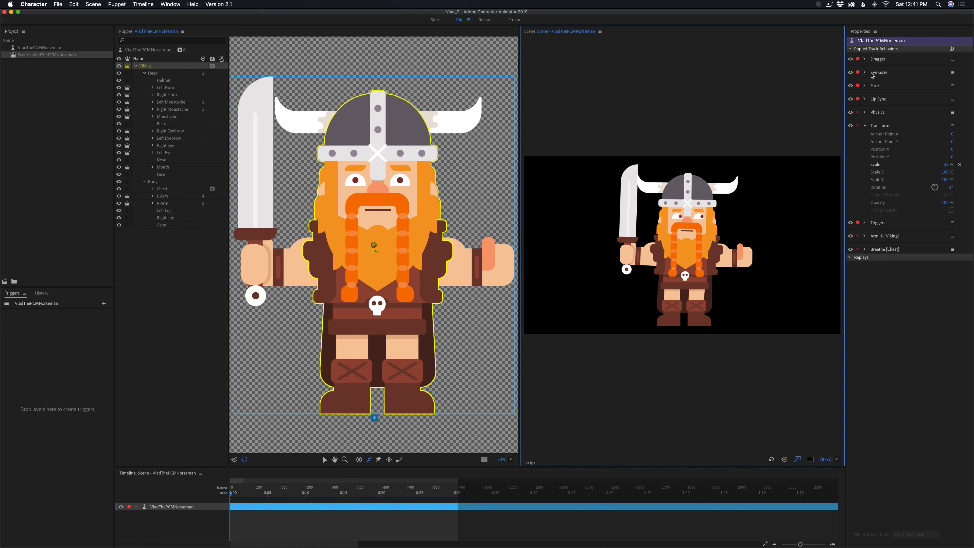
click(865, 126)
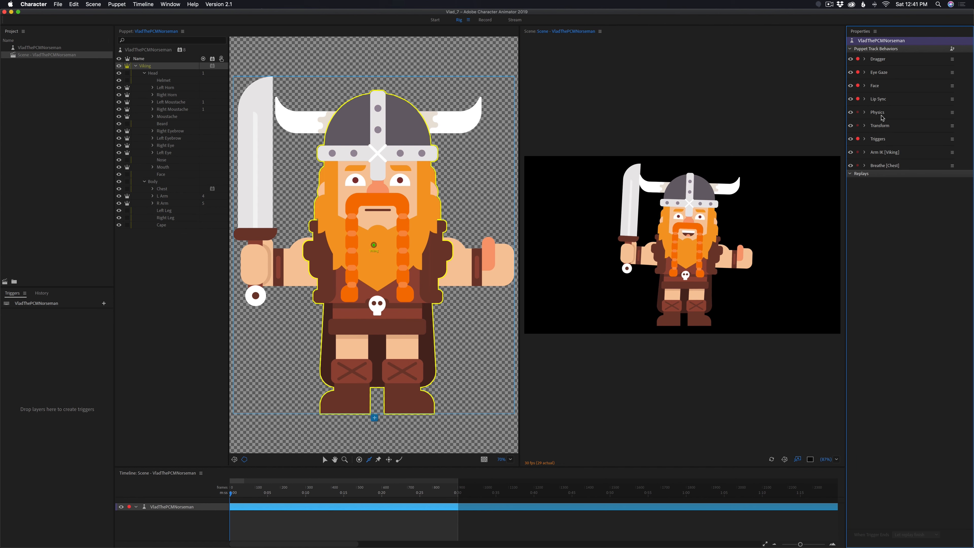
click(865, 113)
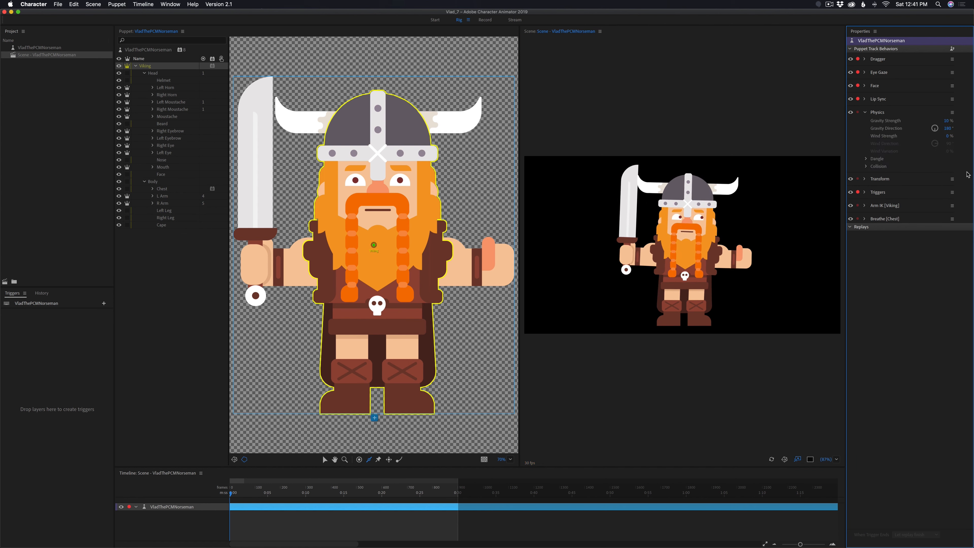
drag(947, 138, 949, 136)
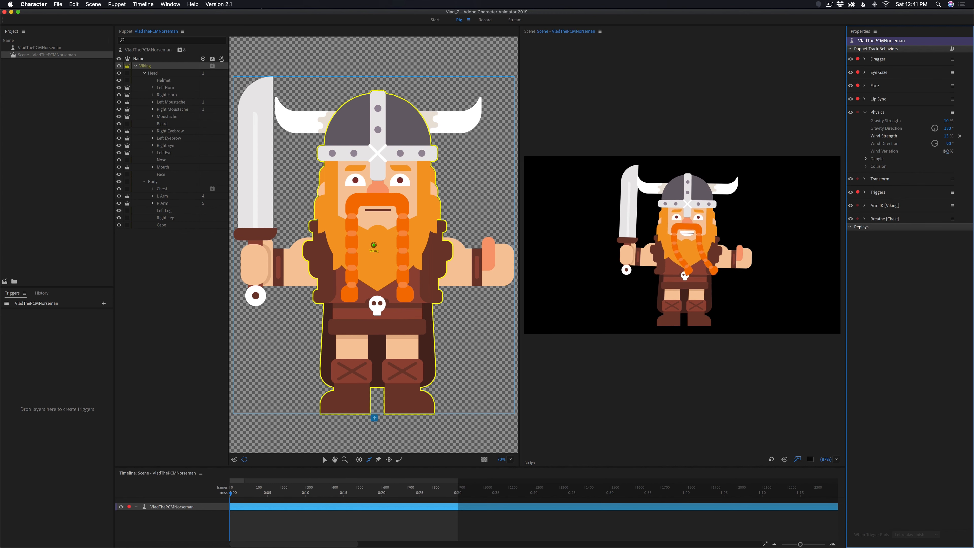
mouse_move(949, 151)
mouse_down()
mouse_move(971, 155)
mouse_move(944, 144)
mouse_move(888, 149)
mouse_move(944, 147)
mouse_up()
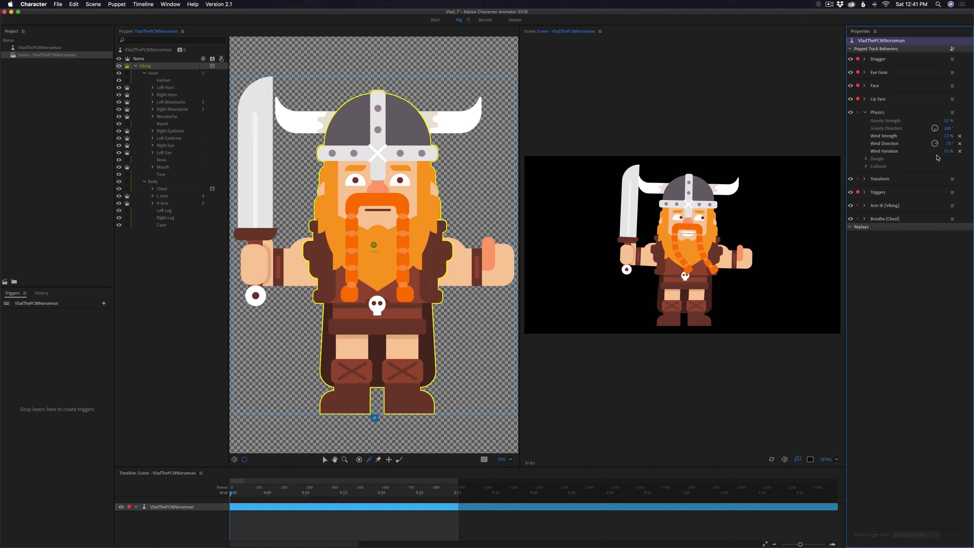
click(866, 160)
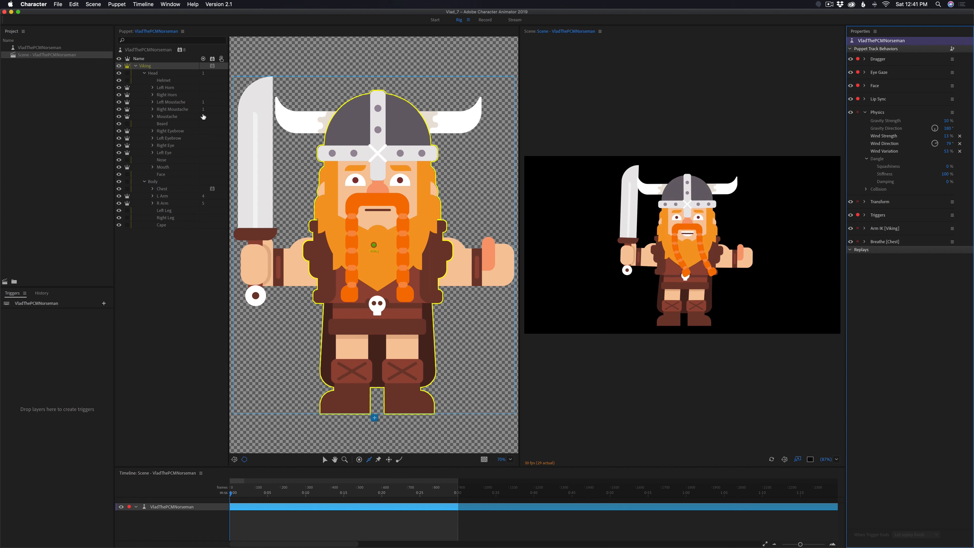
Make the Cape layer independent and move its origin handle up to the middle of the cape's top edge.
click(161, 225)
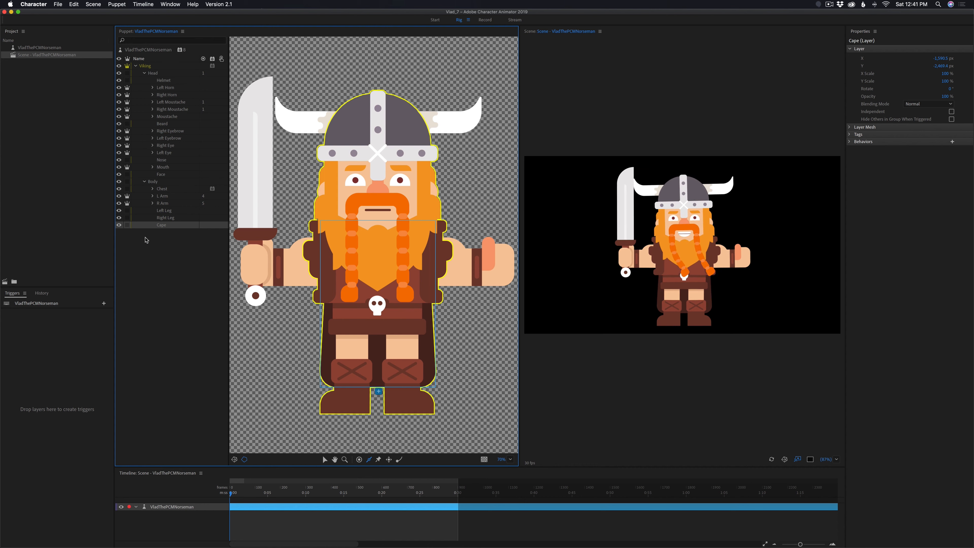
click(128, 225)
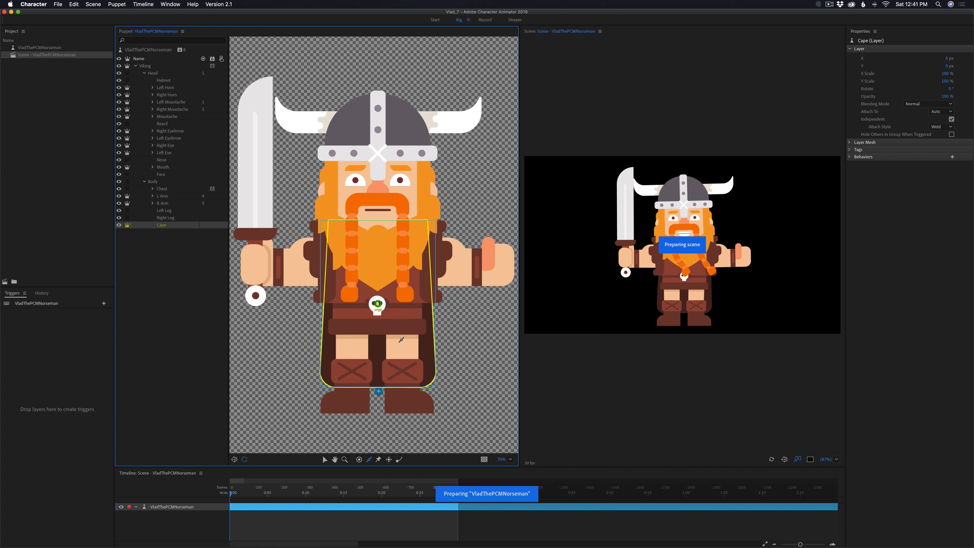
drag(377, 304, 378, 226)
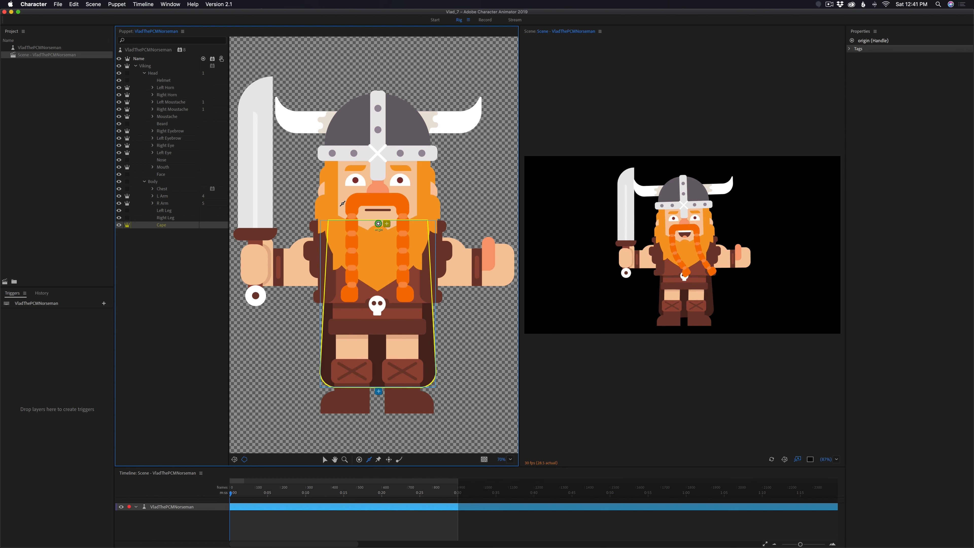
Add a stick across the cape's full top edge and a Dangle handle at the middle of its bottom edge.
drag(330, 221, 424, 222)
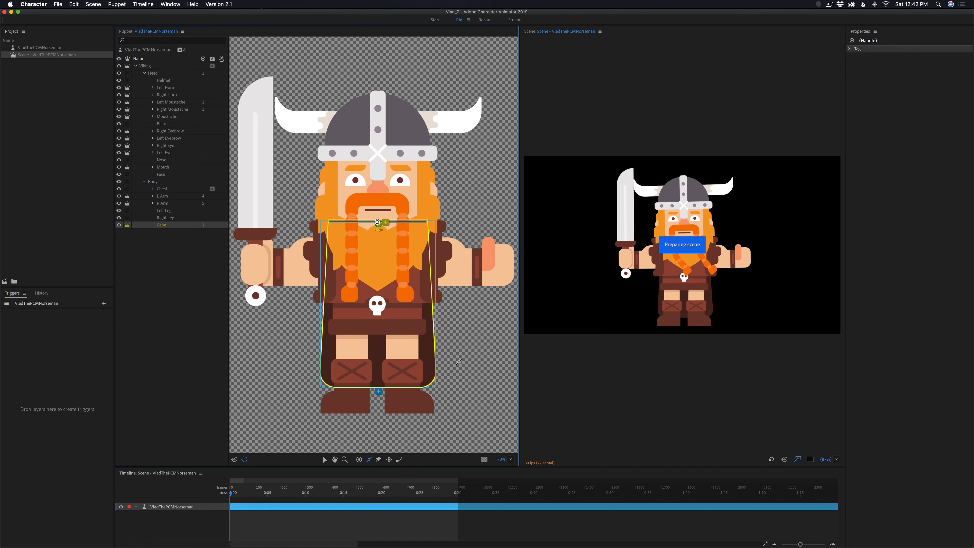
click(399, 459)
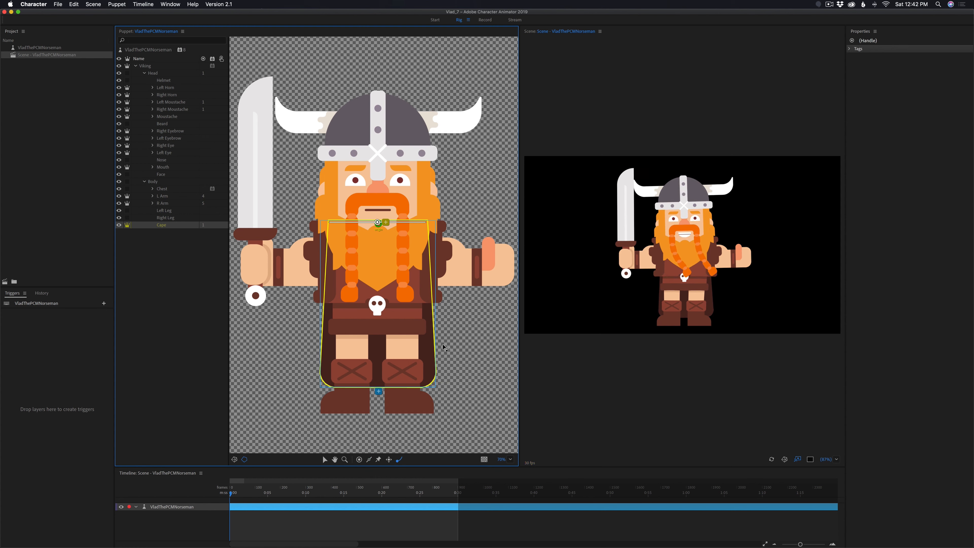
click(378, 383)
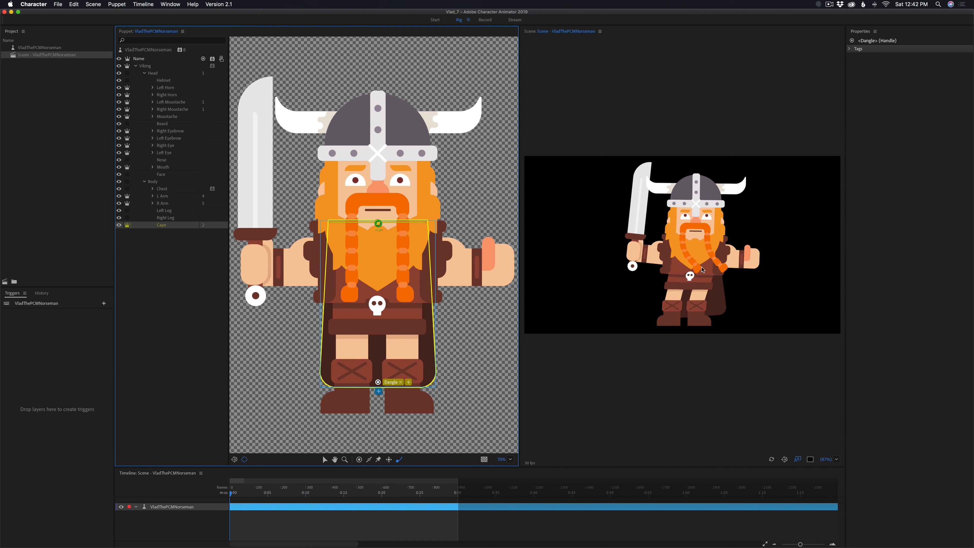
Test the rig by pulling the Viking's sword hand around in the scene, and show the Camera & Microphone panel.
click(626, 253)
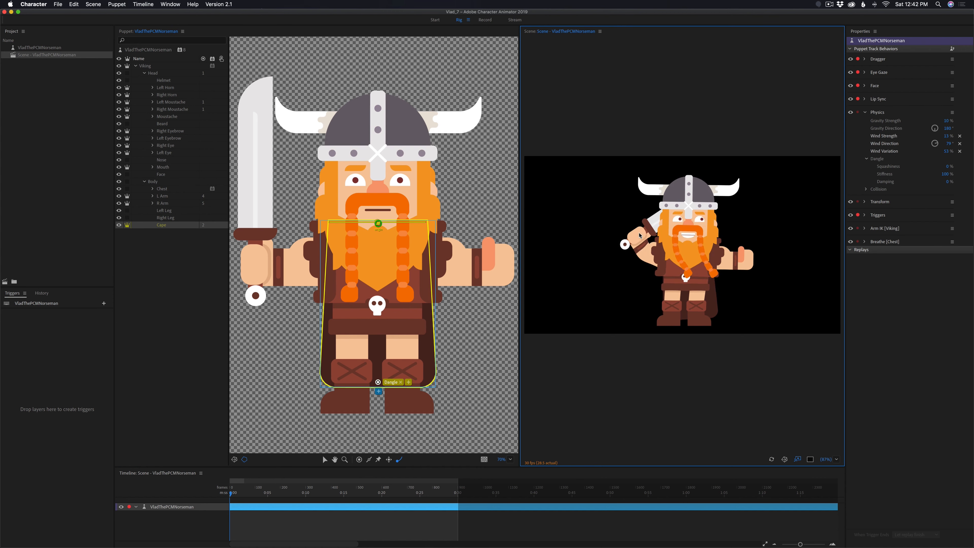
drag(640, 235, 629, 253)
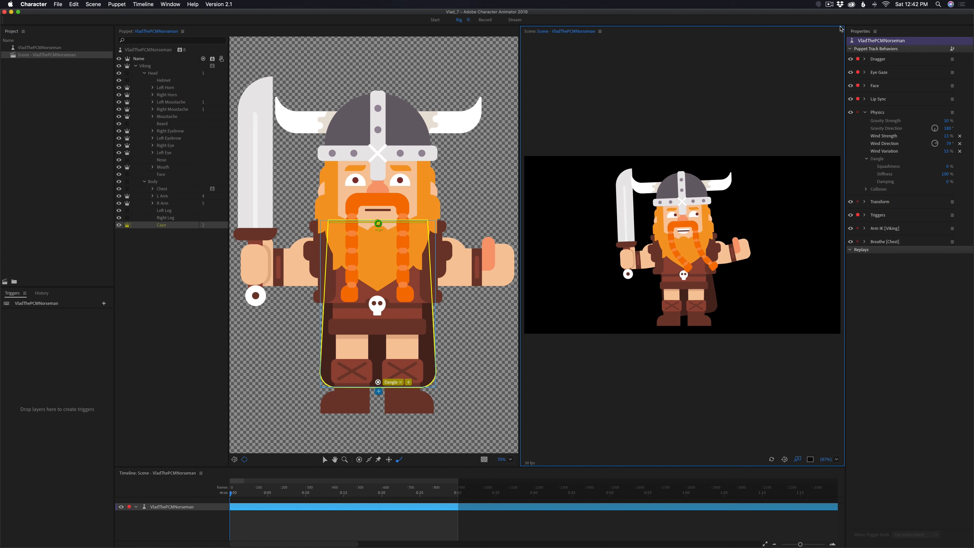
click(181, 5)
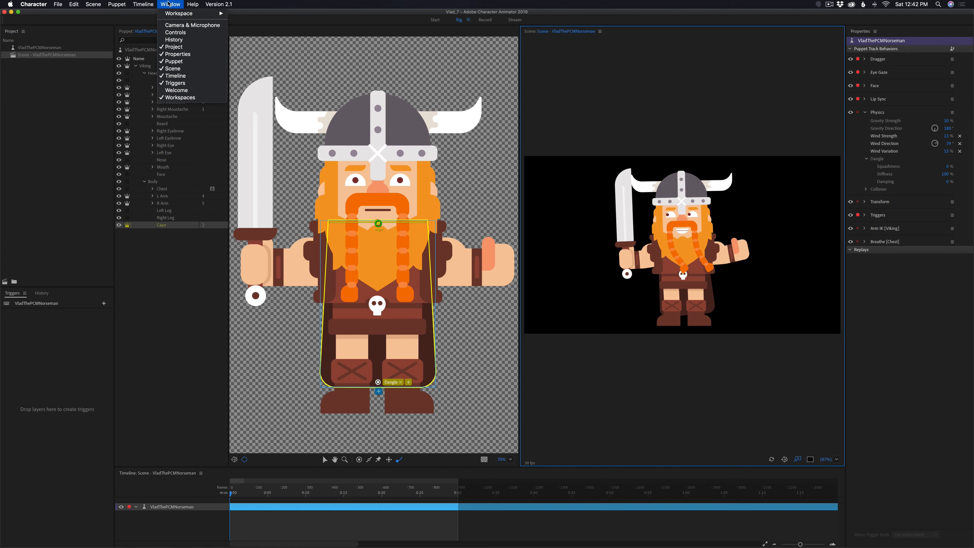
click(181, 26)
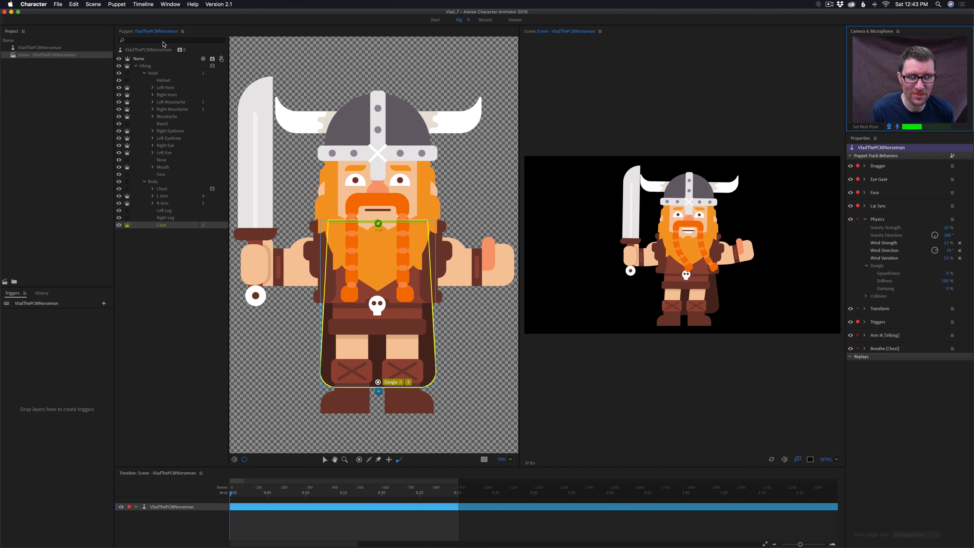
Open the recent Viking project from Creative Cloud Files and close its Puppet panel to enlarge the scene view.
click(61, 5)
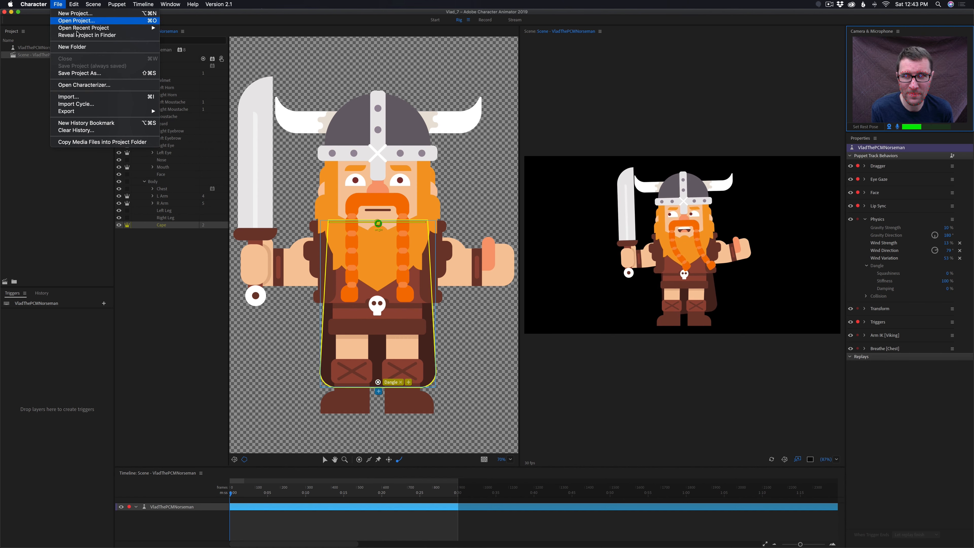
mouse_move(85, 29)
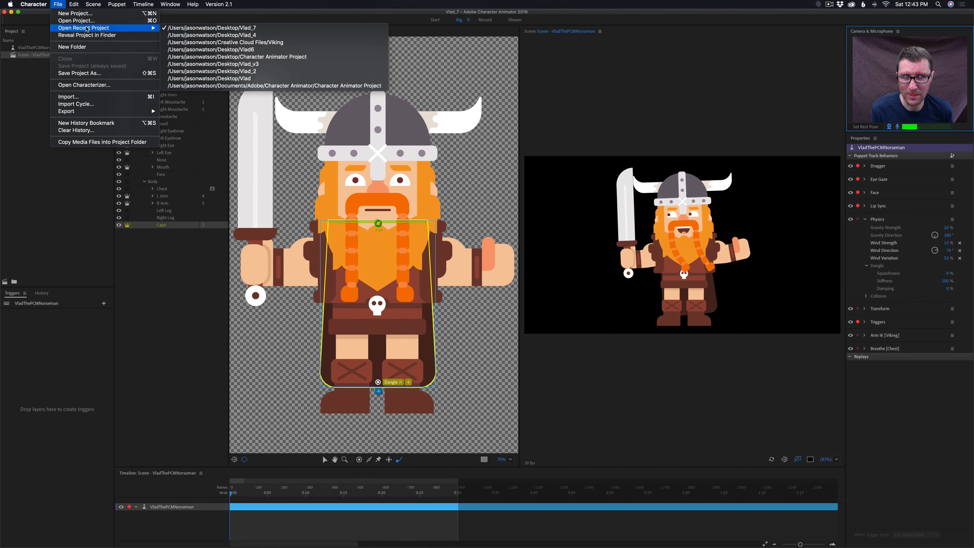
click(237, 42)
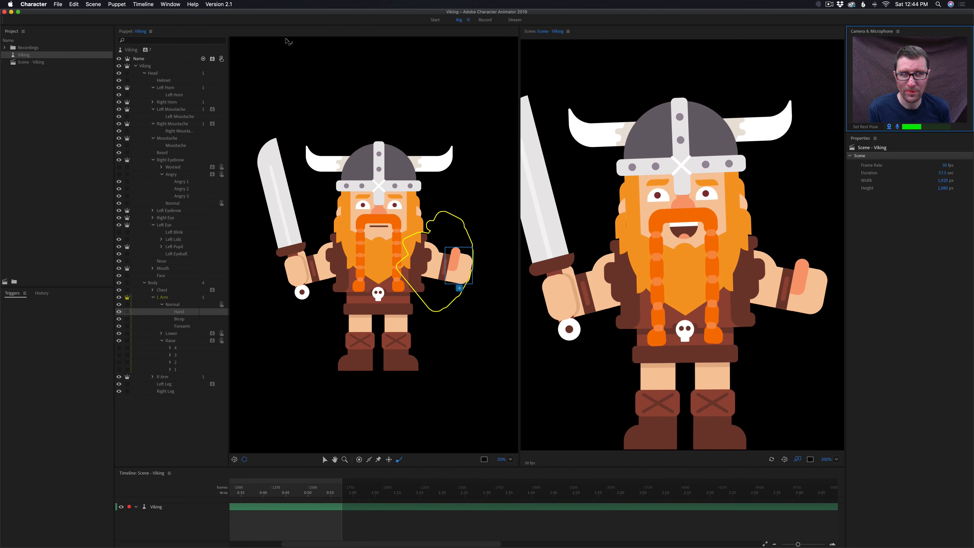
click(151, 31)
click(170, 39)
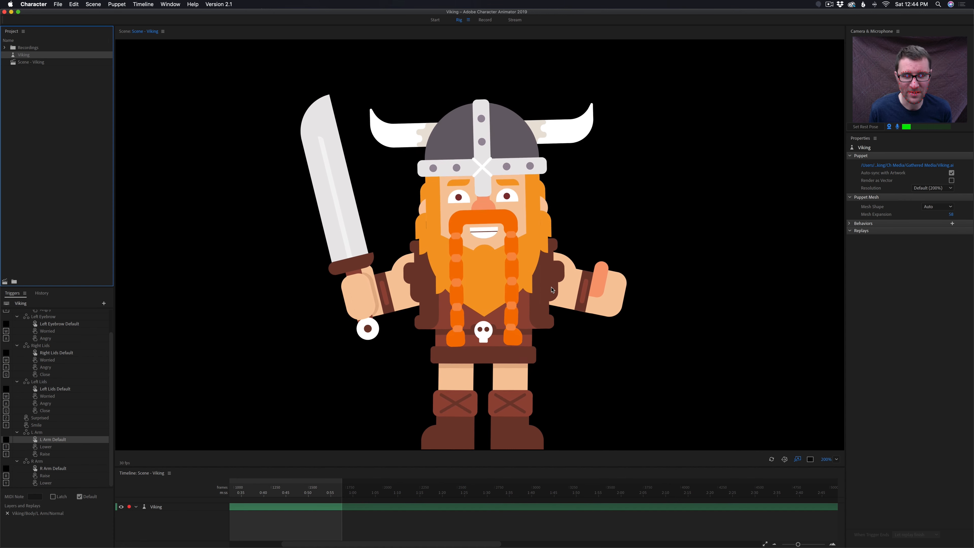
Try out the Viking puppet's keyboard triggers for the angry and worried expressions in the scene.
key(r)
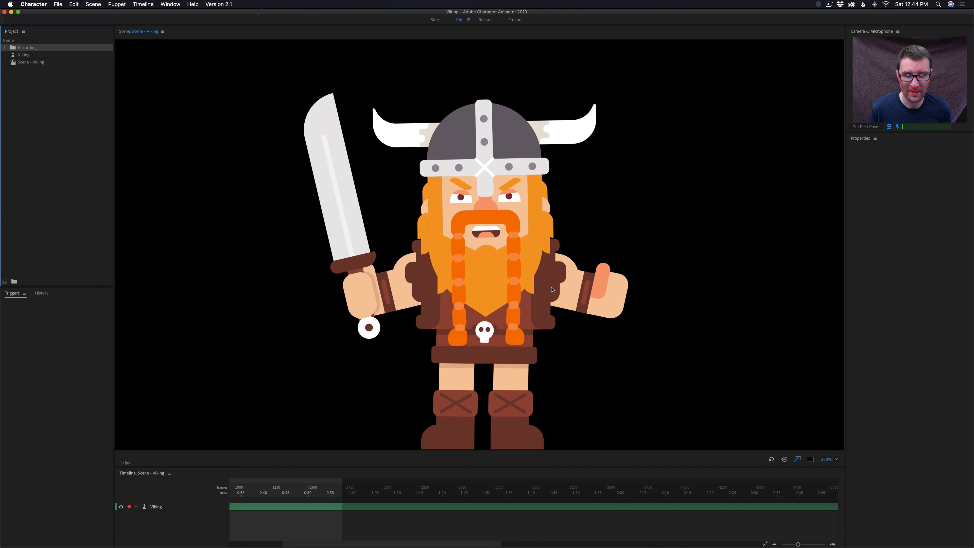
key(Down)
key(Down)
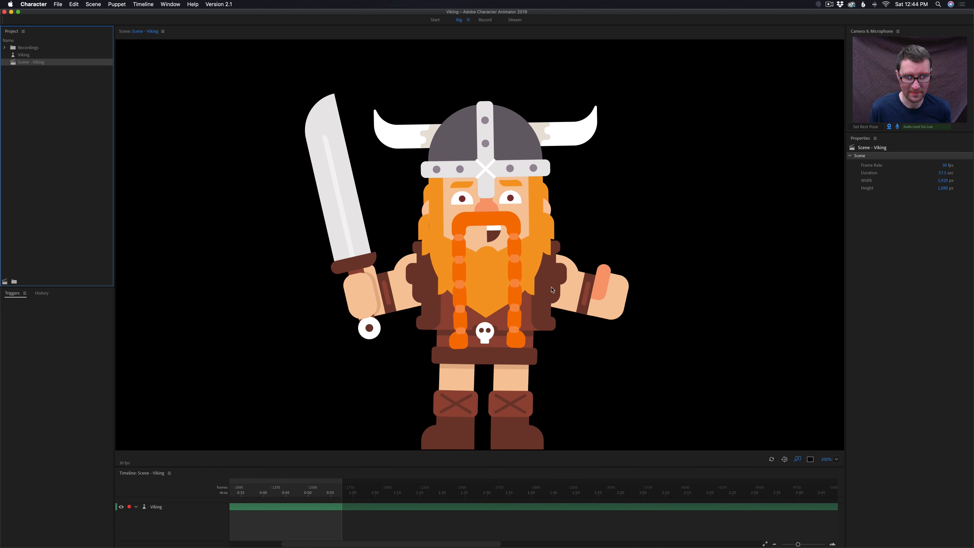
key(Up)
key(Up)
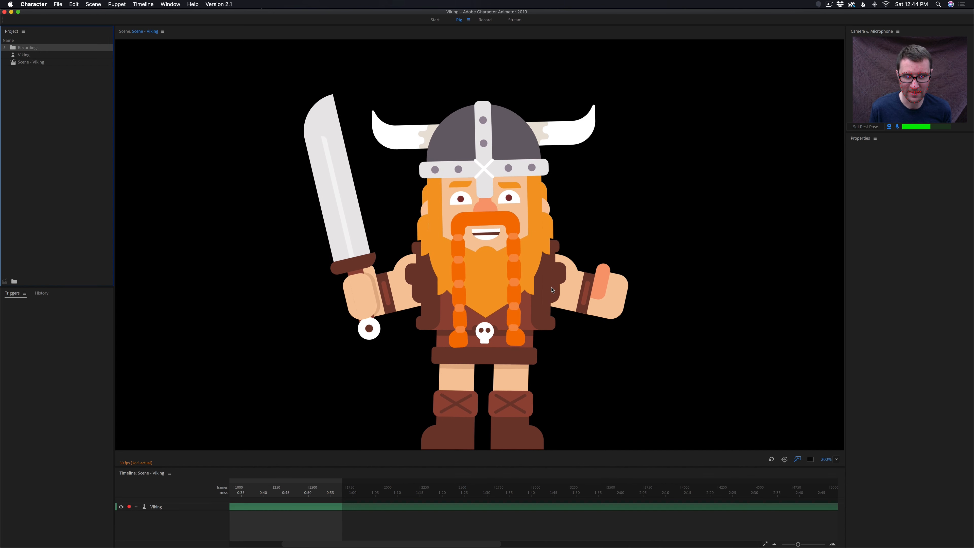
key(s)
key(w)
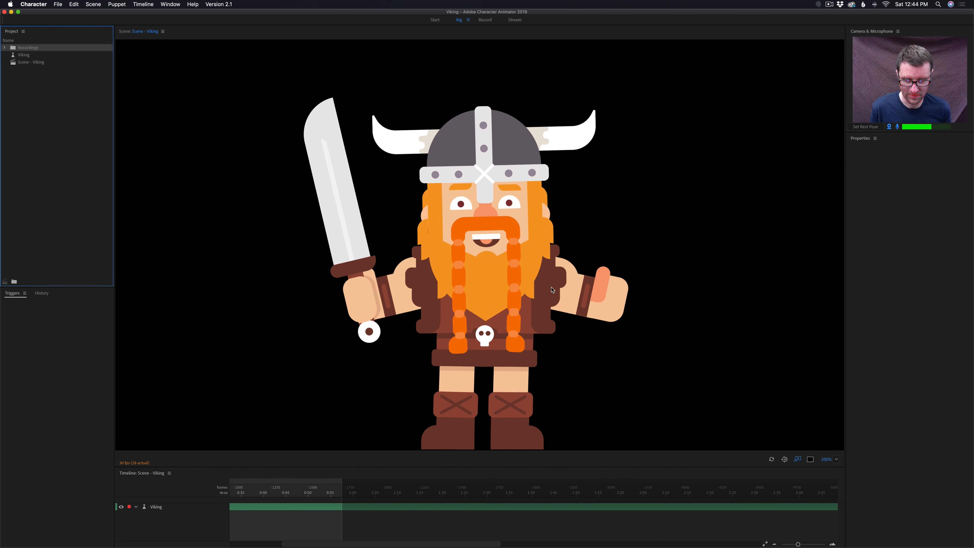
key(w)
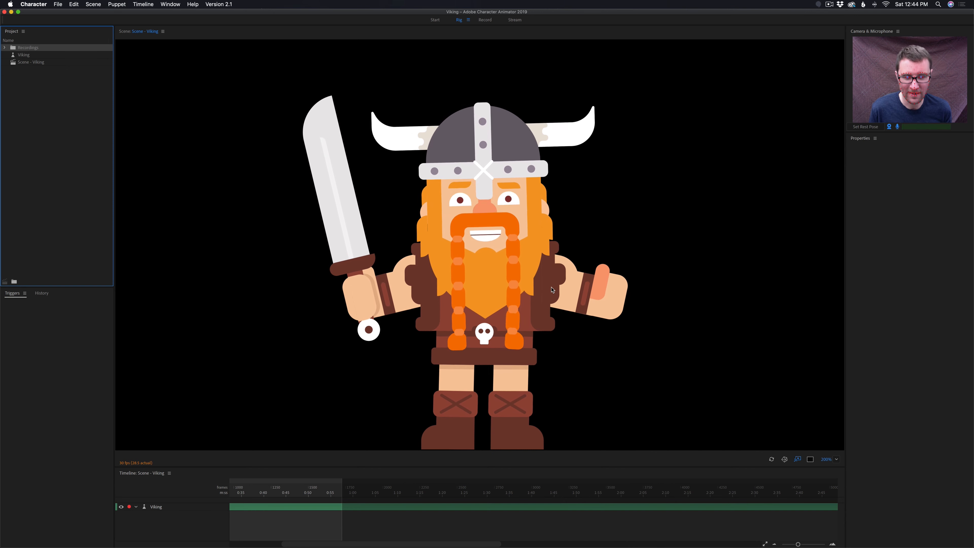
key(a)
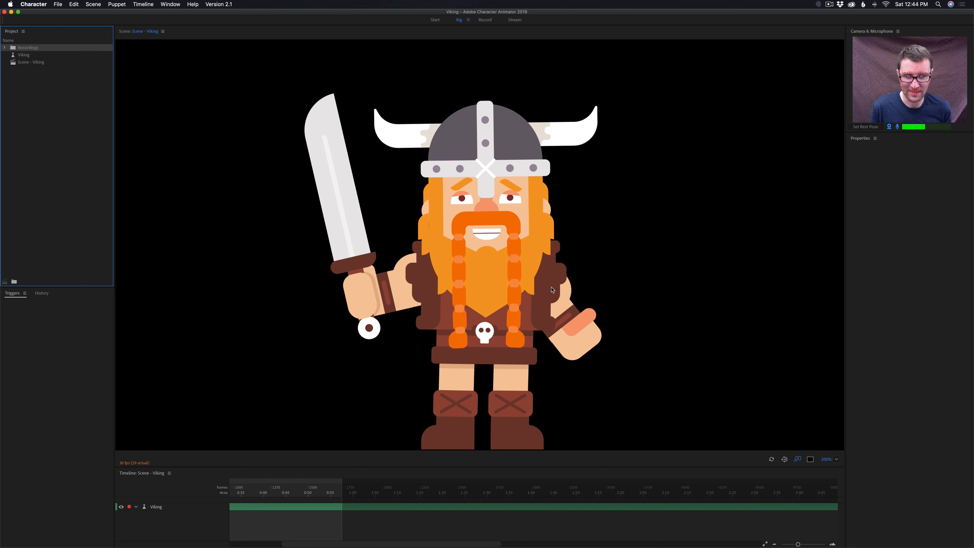
key(w)
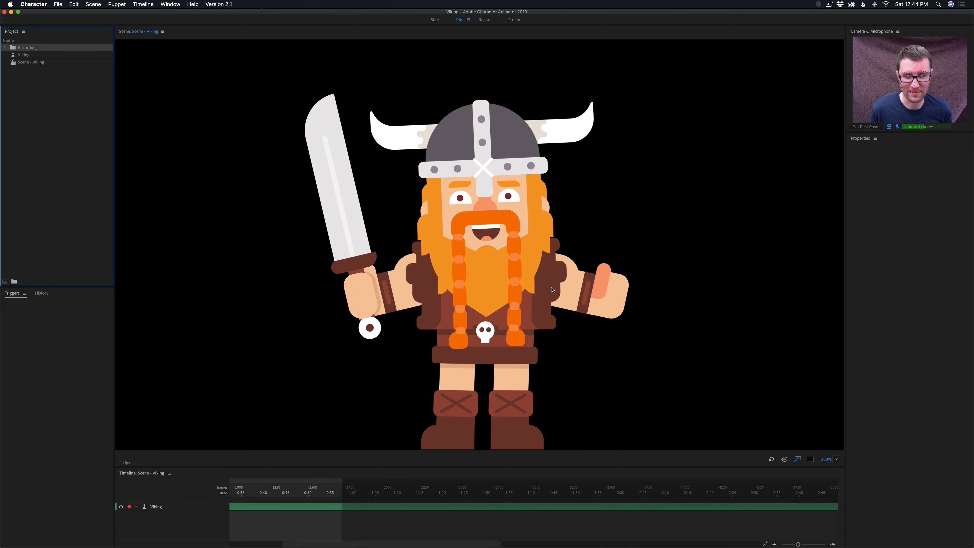
Try out the triggers that close the Viking's eyes and lower his sword arm and free arm.
key(s)
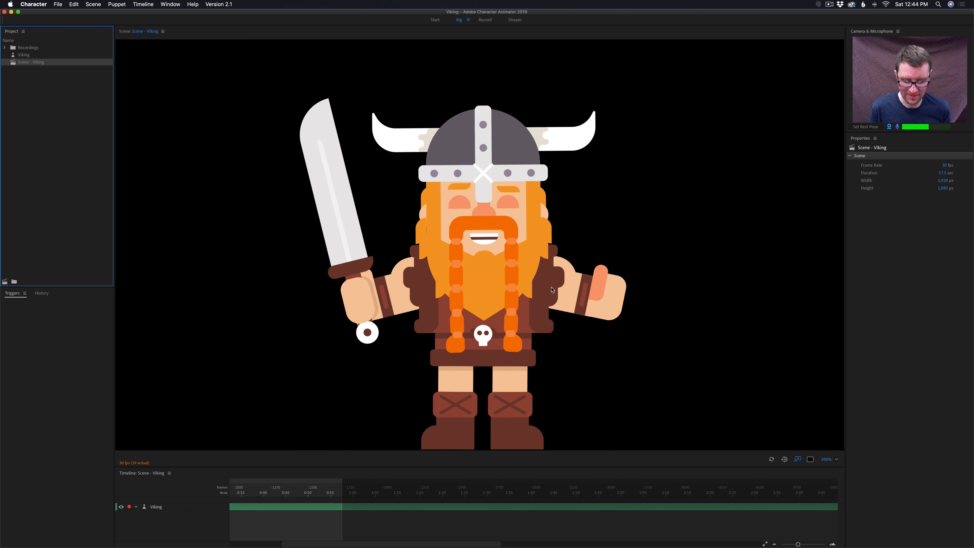
key(s)
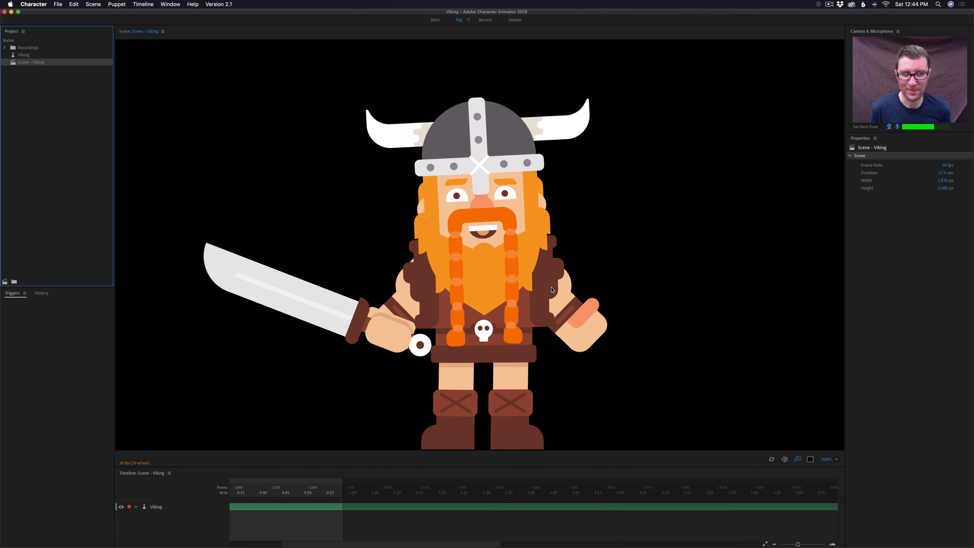
key(s)
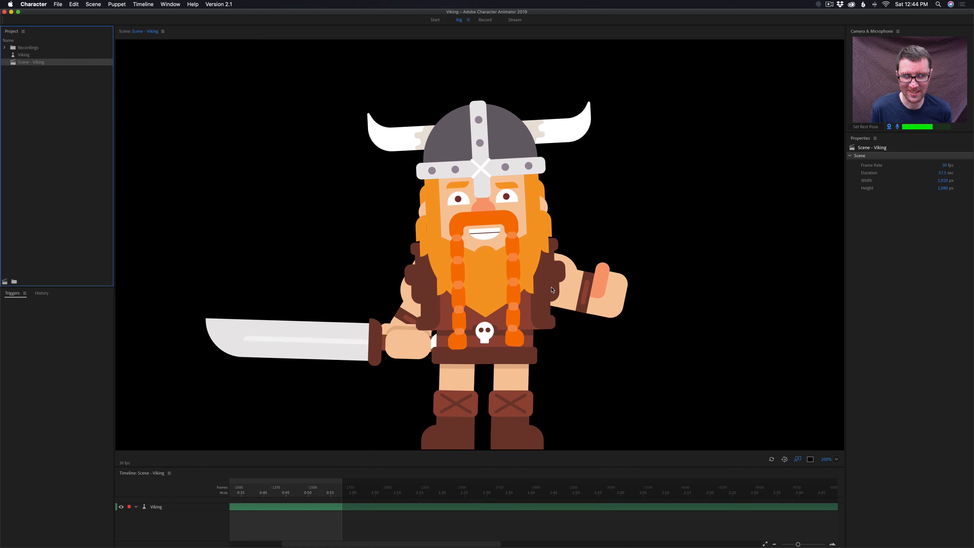
key(s)
key(r)
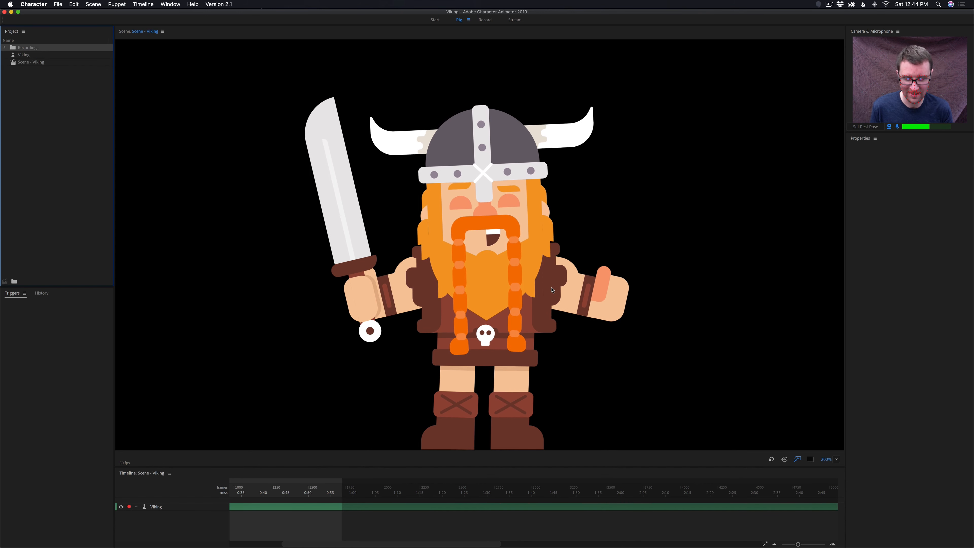